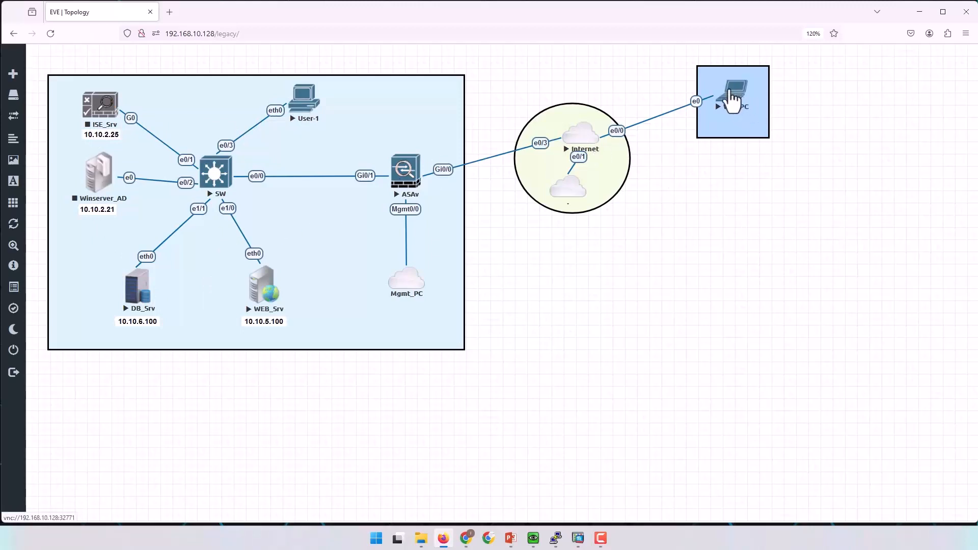
Open the Win_PC node's VNC console from the EVE-NG topology to show its Windows desktop.
left_click(732, 96)
left_click(533, 539)
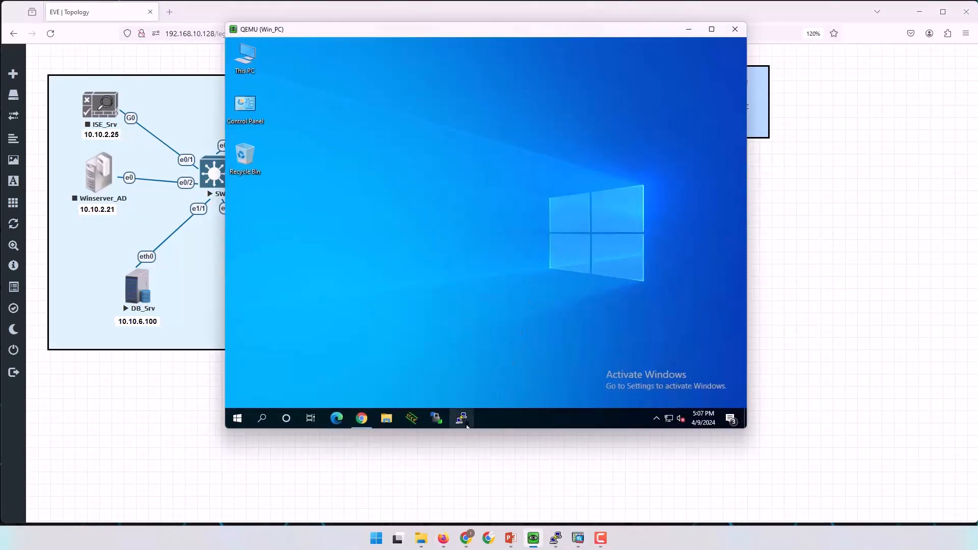
In Win_PC's Chrome, replace amazon.com with google to load google.com, then move the console aside.
left_click(362, 419)
left_click(382, 74)
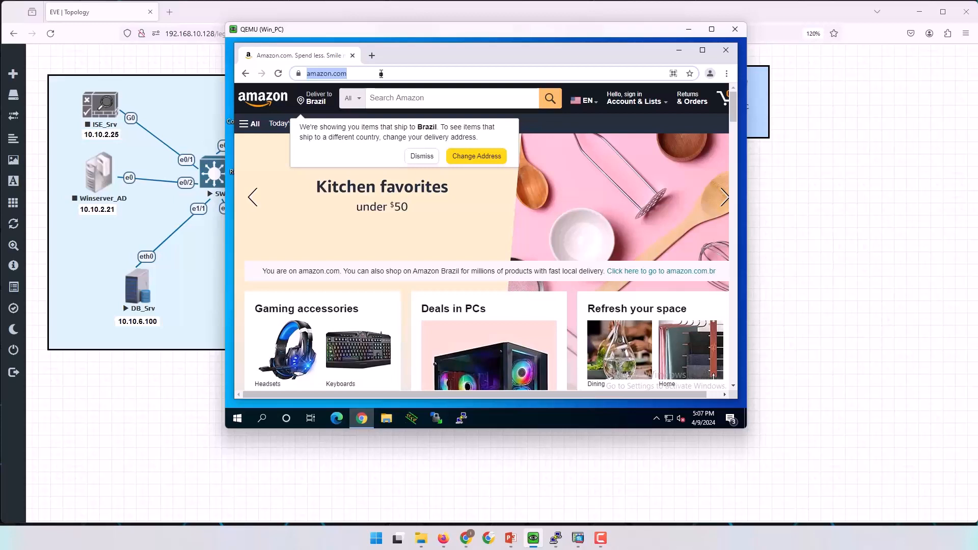
left_click(395, 76)
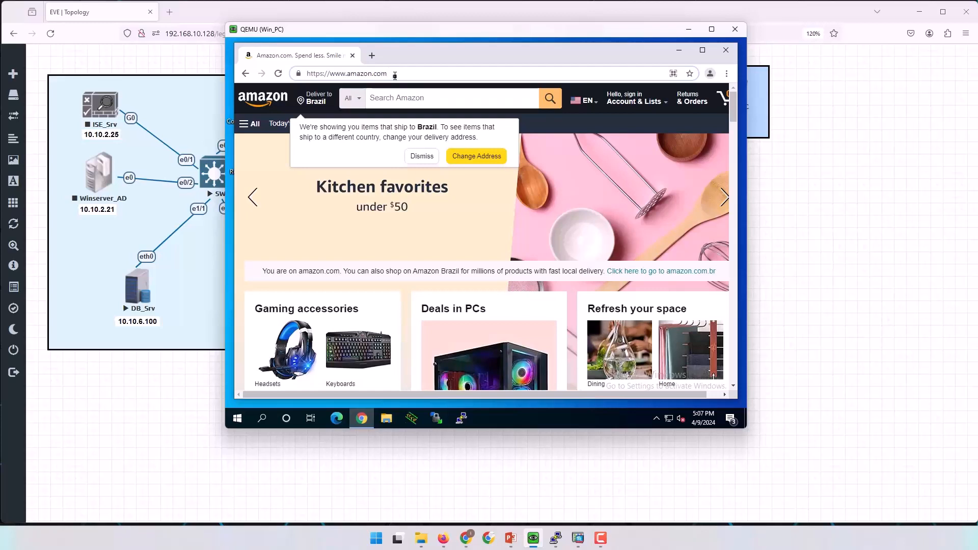
left_click_drag(402, 74, 305, 76)
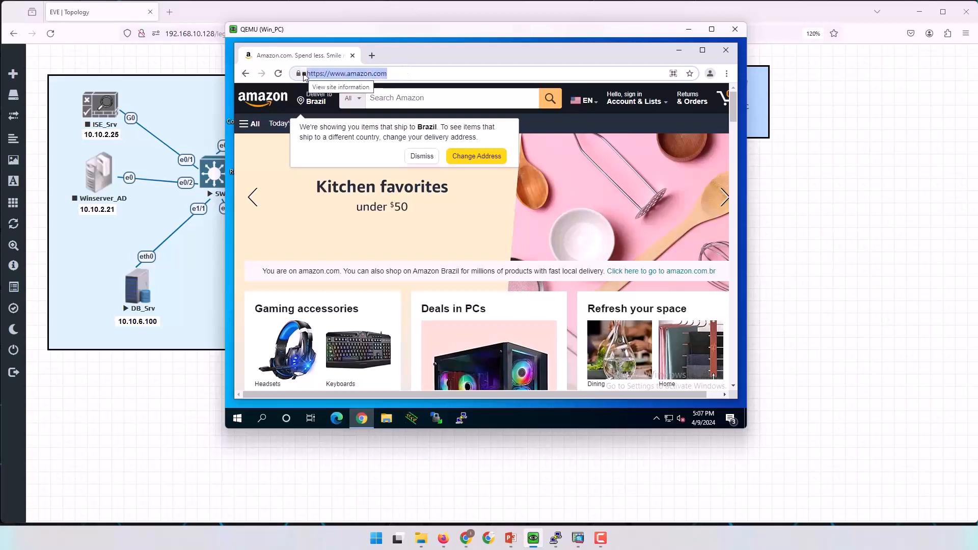
type("google")
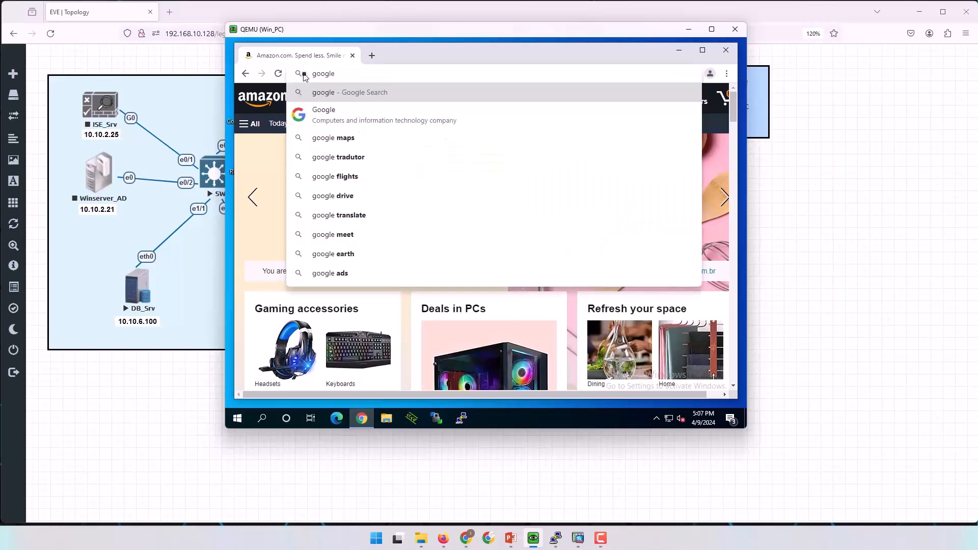
key("Return")
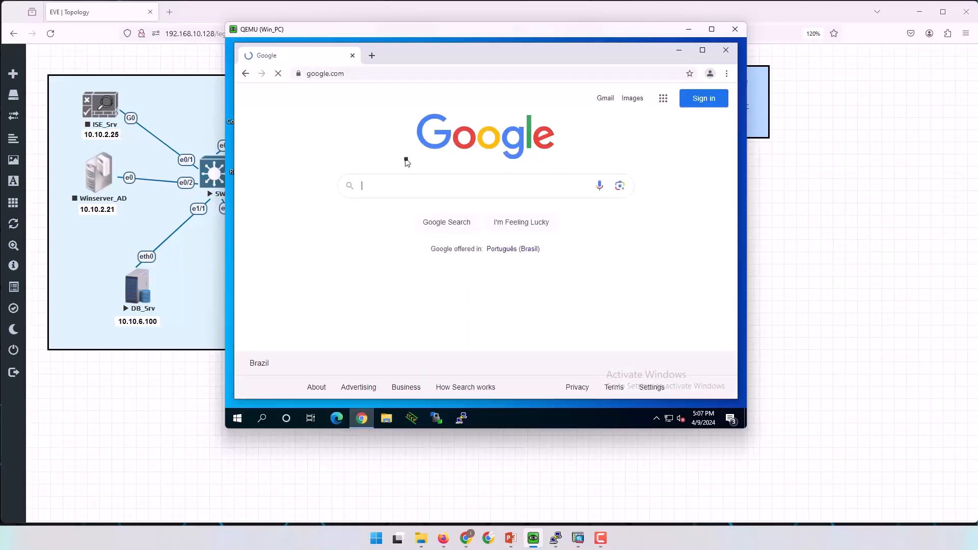
left_click(679, 50)
left_click_drag(630, 41, 977, 99)
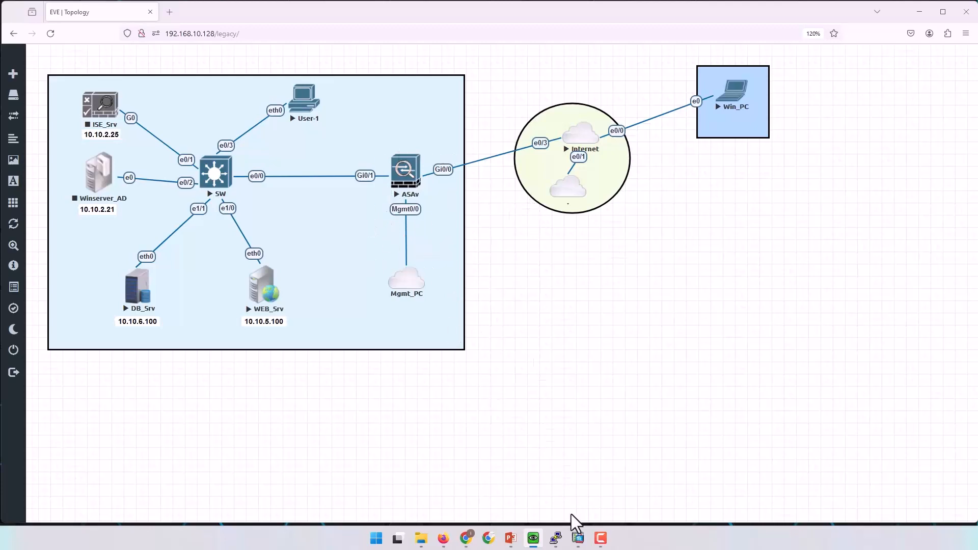
Bring ASDM forward and view the Configuration's Firewall NAT Rules, showing the inside-to-outside rule.
left_click(578, 538)
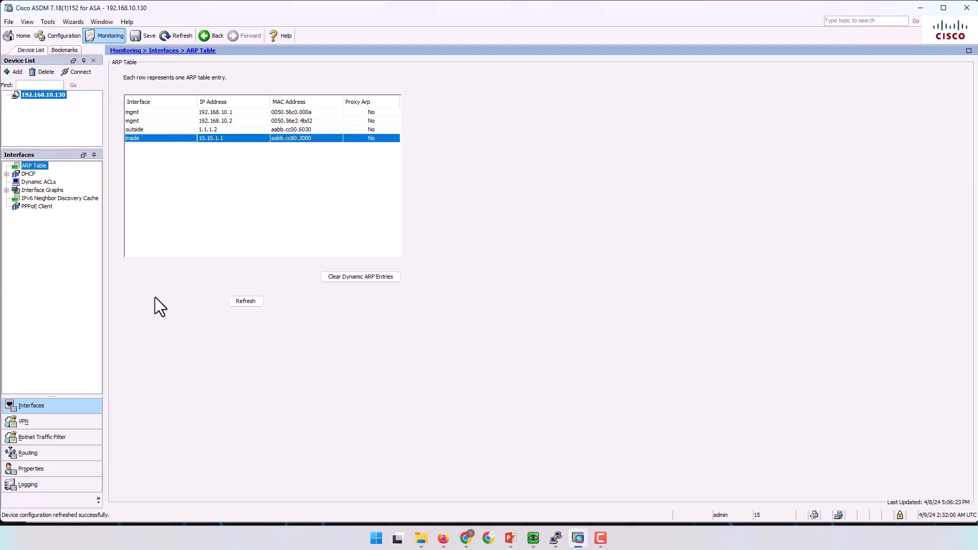
left_click(62, 39)
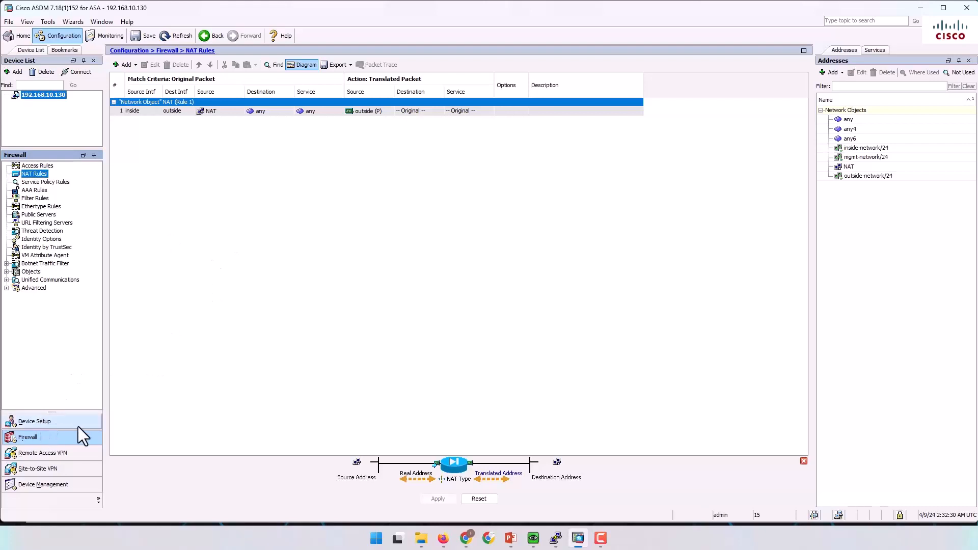
Show the Remote Access VPN introduction and the Assistant guide for Clientless SSL VPN Remote Access.
left_click(41, 452)
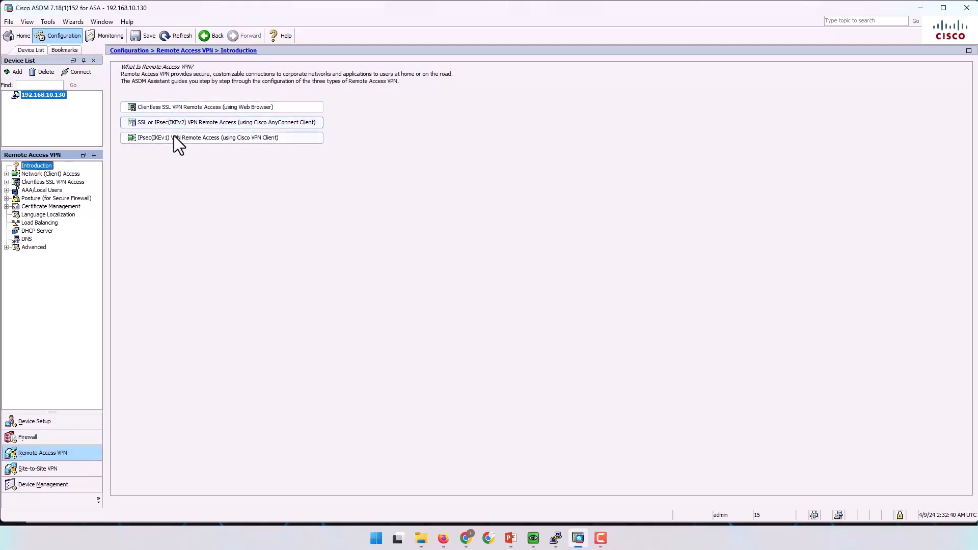
left_click(178, 107)
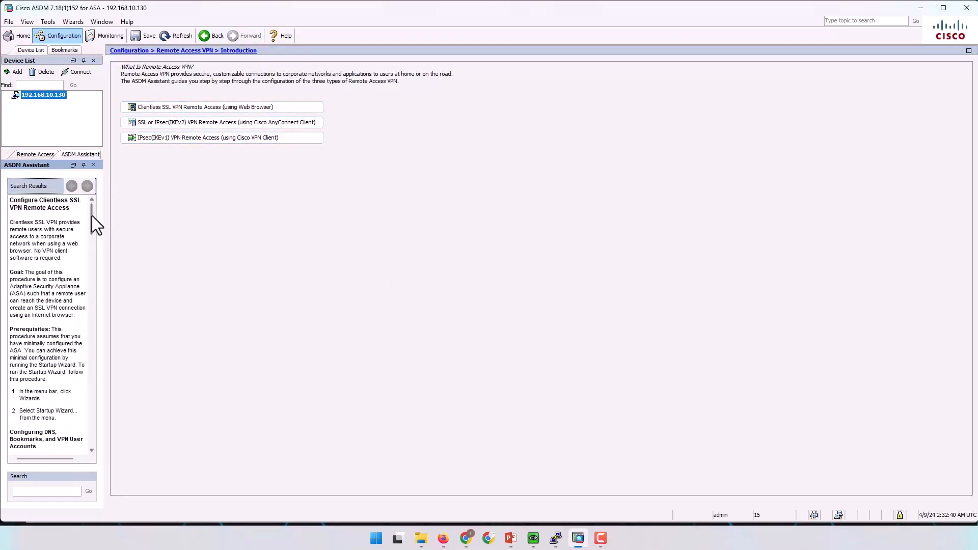
mouse_move(91, 216)
left_mouse_down()
mouse_move(90, 430)
mouse_move(90, 202)
left_mouse_up()
Launch the AnyConnect VPN Wizard from Wizards > VPN Wizards and reposition its dialog.
left_click(75, 23)
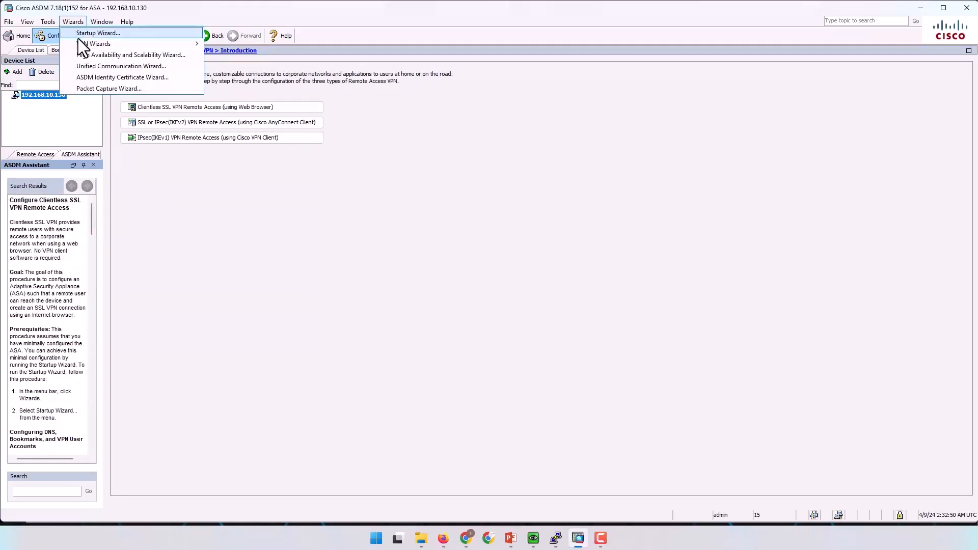
mouse_move(100, 43)
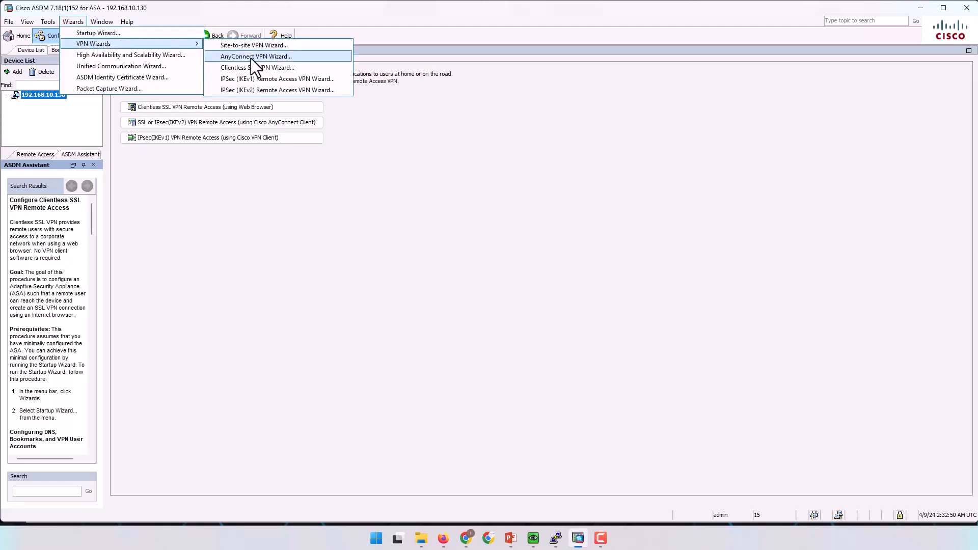
left_click(286, 56)
left_click_drag(524, 151, 588, 138)
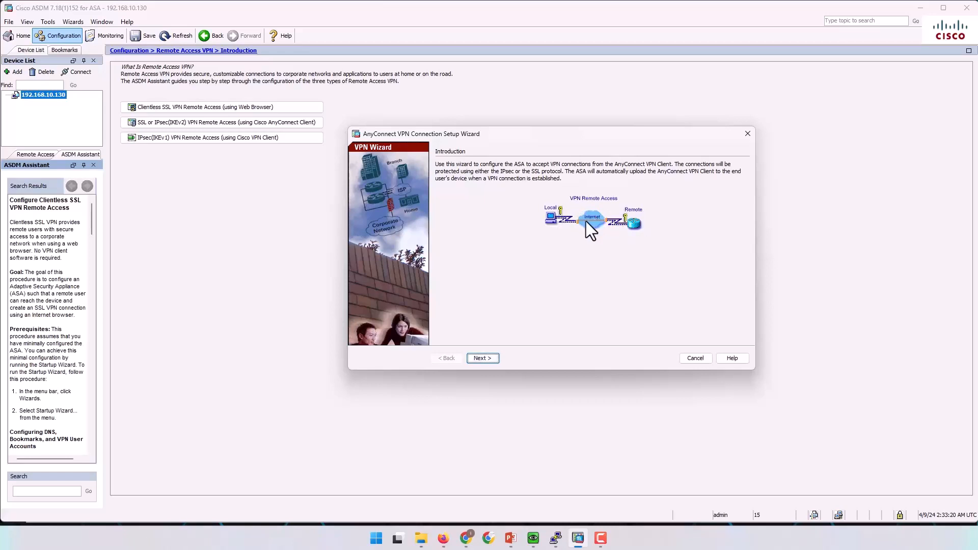
Name the connection profile CORP and choose outside as the VPN access interface.
left_click(482, 358)
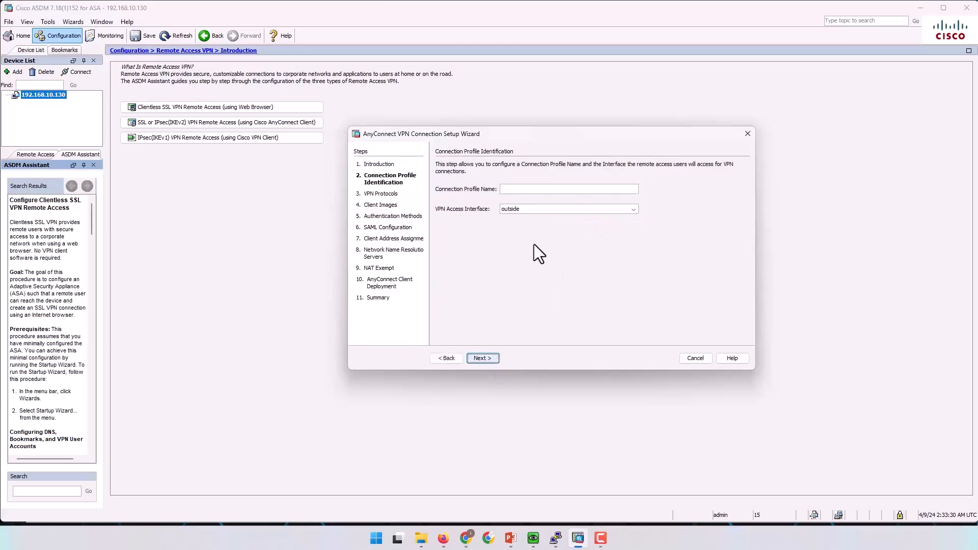
left_click(530, 189)
type("CORP")
left_click(526, 210)
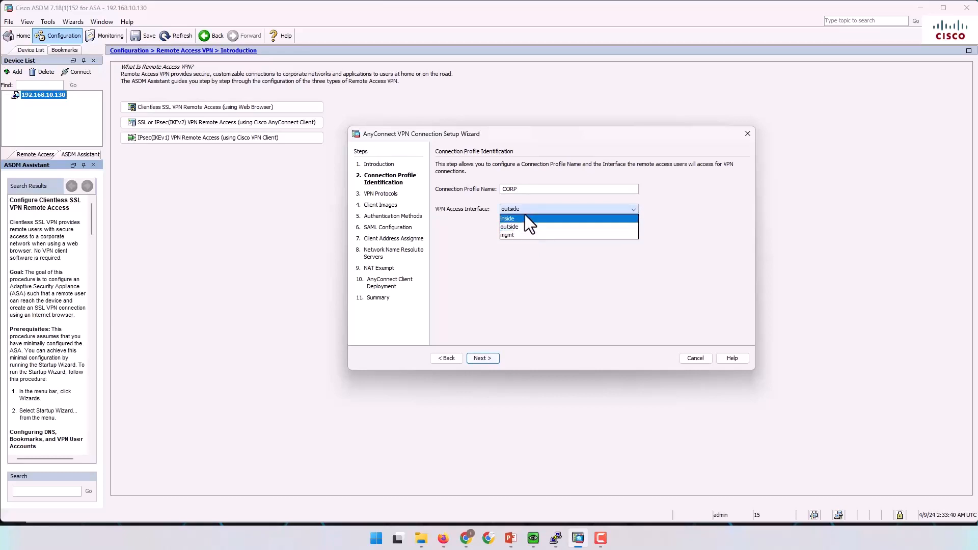
left_click(522, 227)
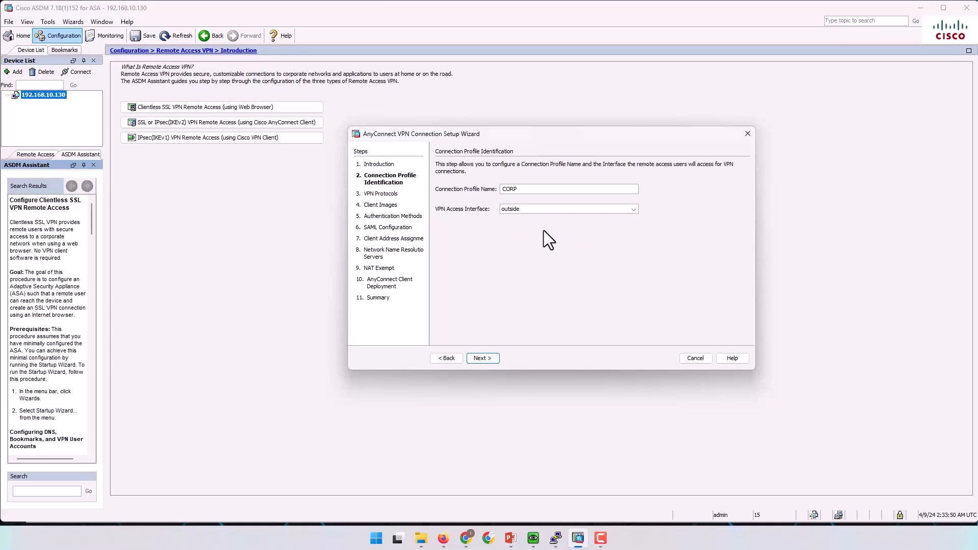
left_click(529, 210)
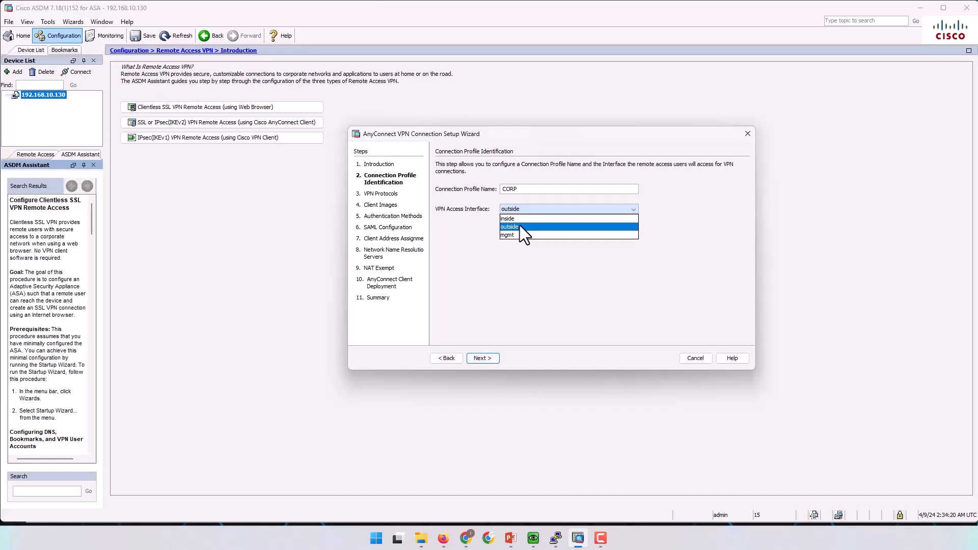
Keep outside as the access interface and continue to the VPN Protocols step.
left_click(520, 227)
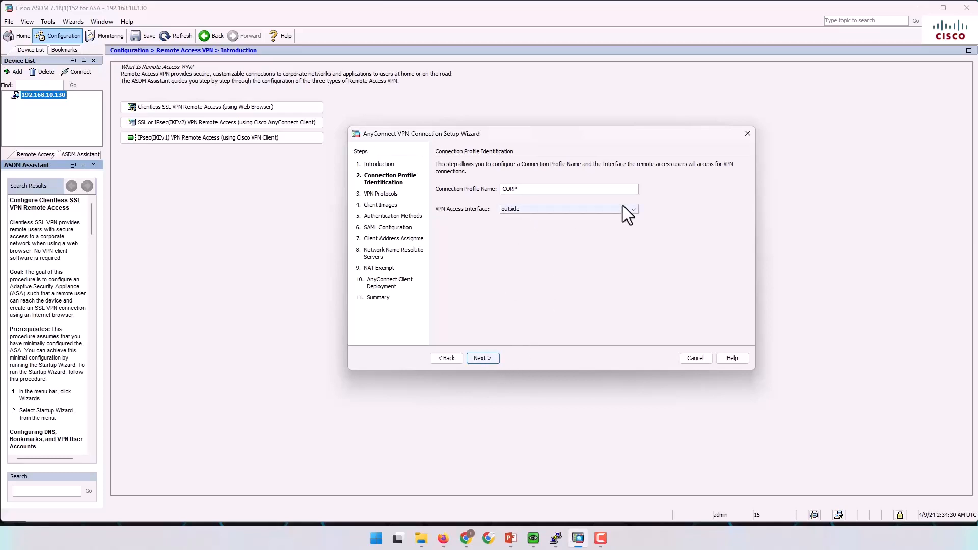
left_click(483, 358)
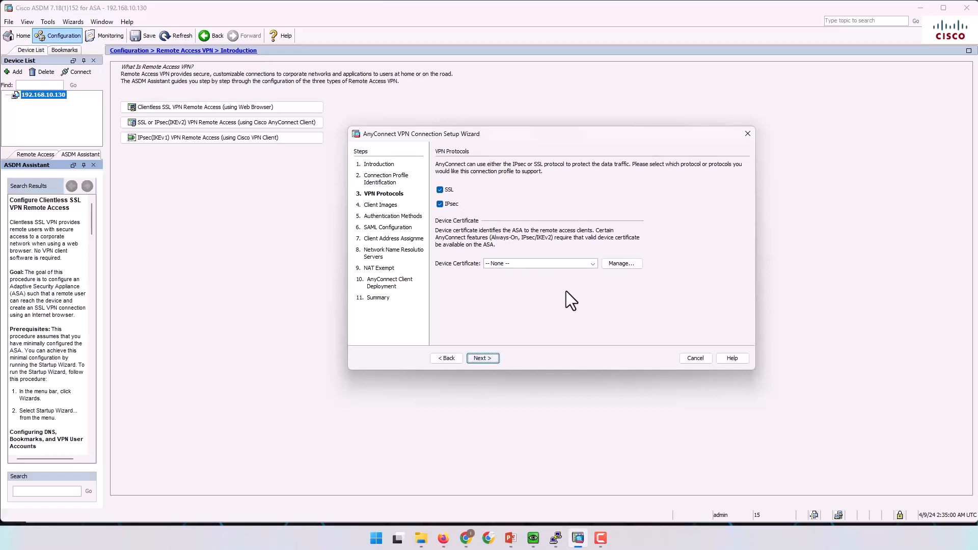
Create the self-signed identity certificate ASDM_TrustPoint0 and use it as the device certificate.
left_click(617, 263)
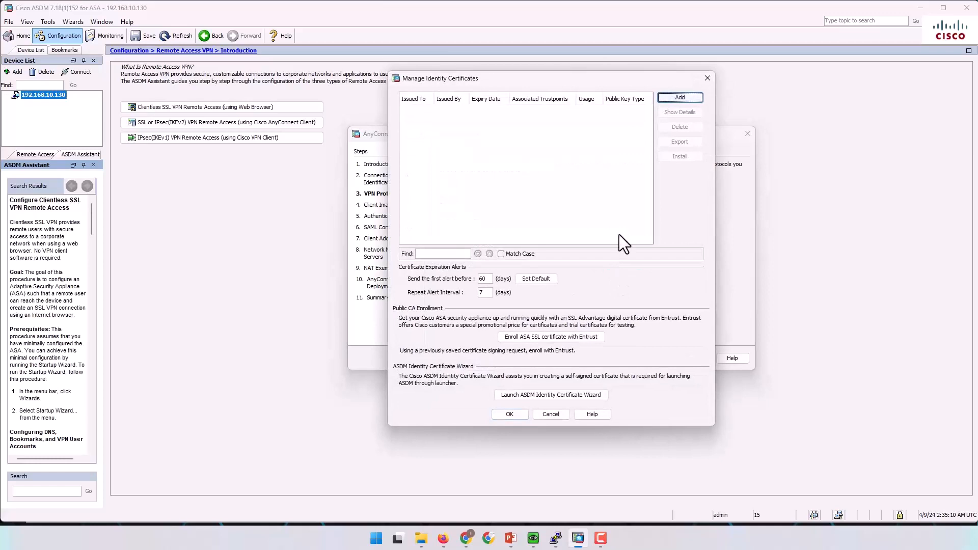
left_click(677, 97)
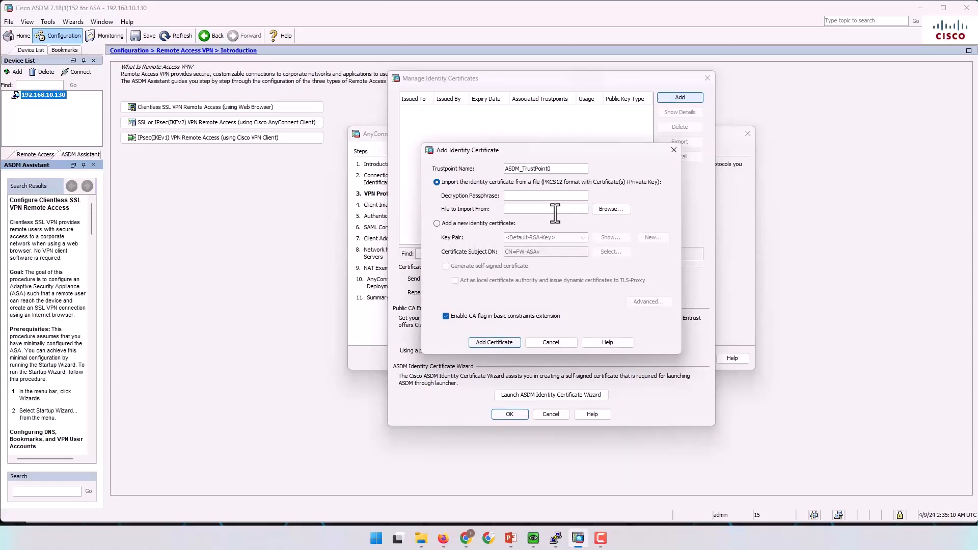
left_click(437, 224)
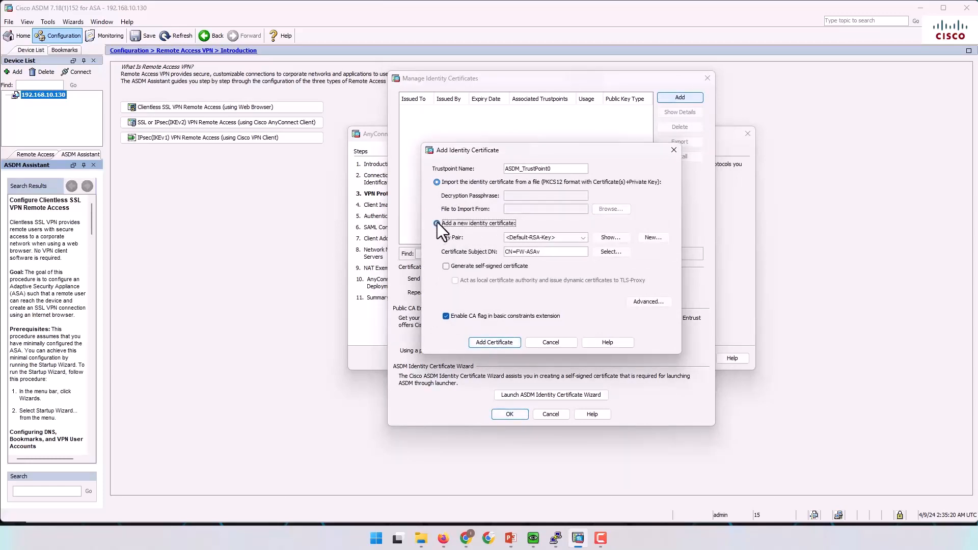
left_click(447, 265)
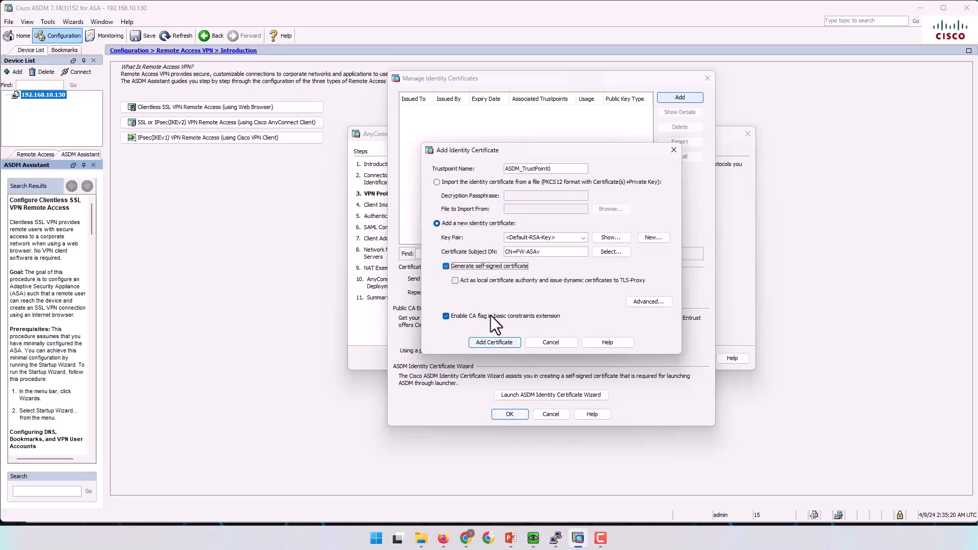
left_click(498, 341)
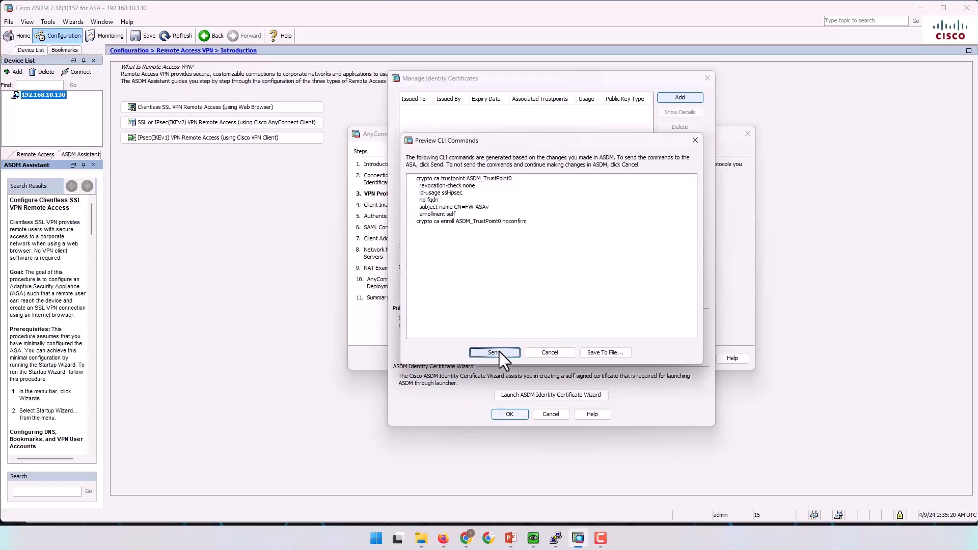
left_click(500, 353)
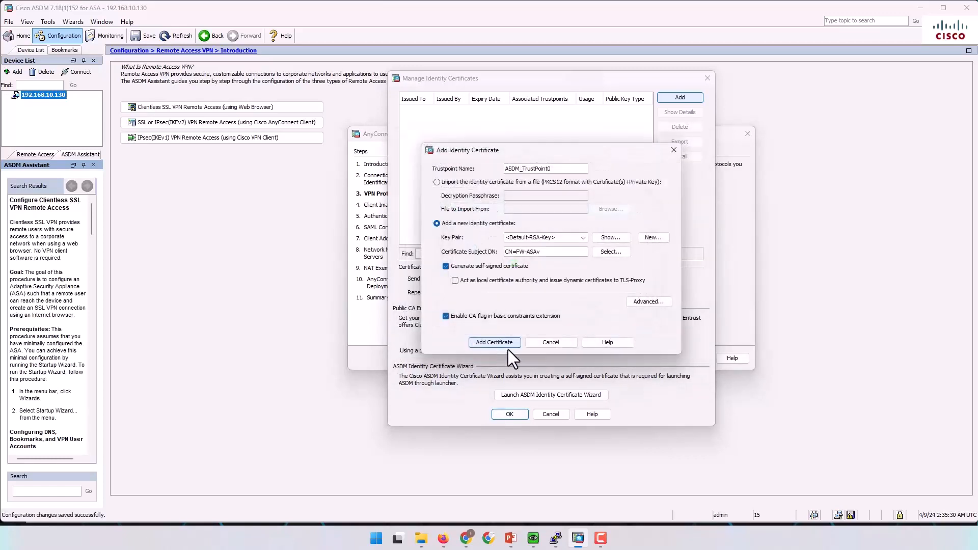
left_click(546, 281)
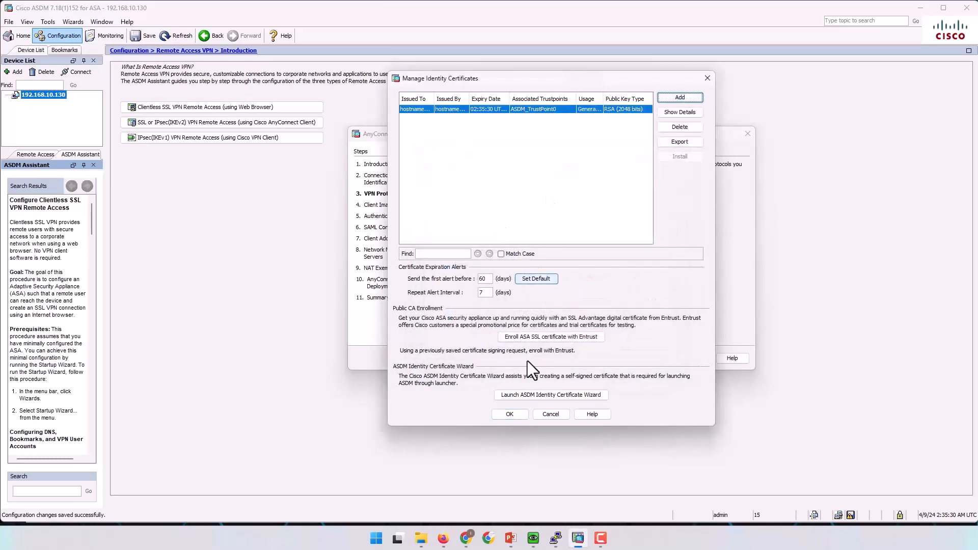
left_click(509, 414)
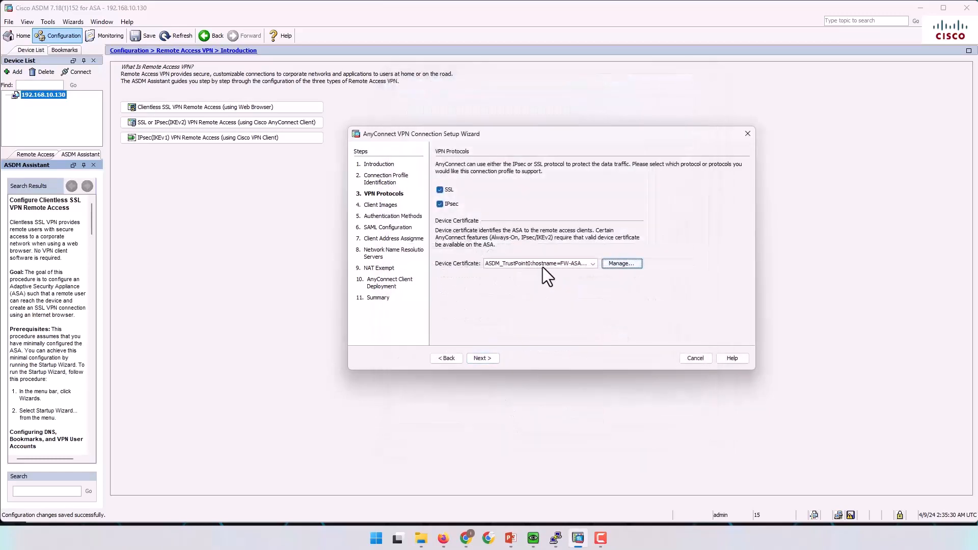
Continue to the Client Images step and open the Add AnyConnect Client Image dialog.
left_click(489, 358)
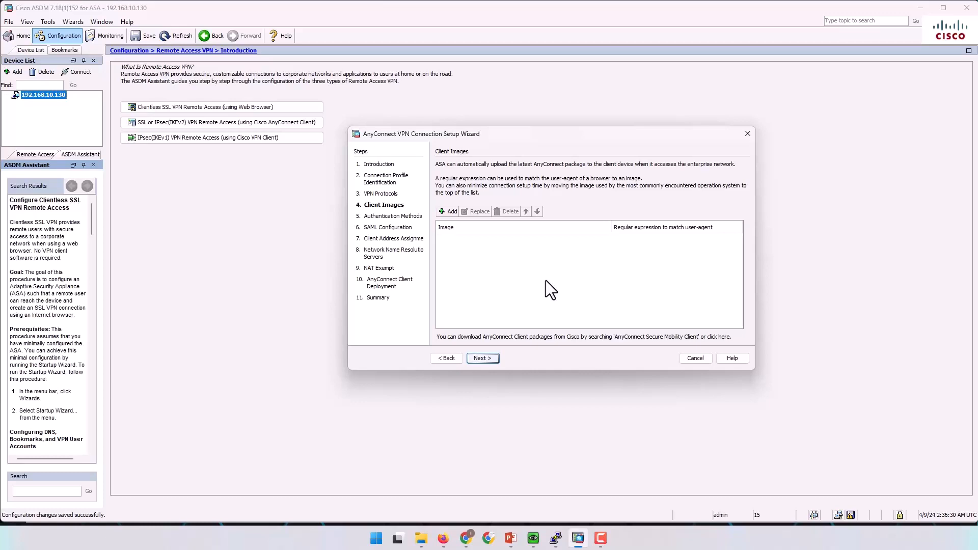
left_click(449, 212)
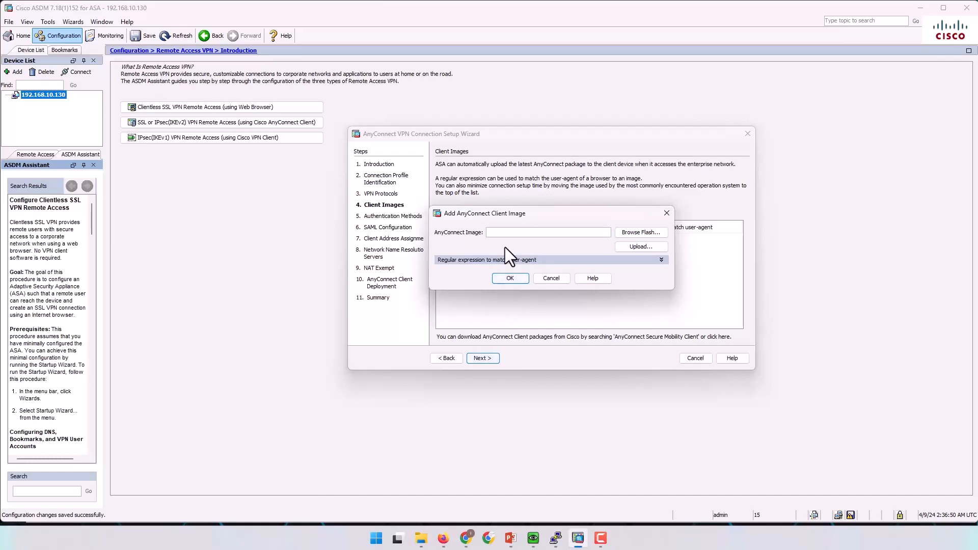
left_click(628, 232)
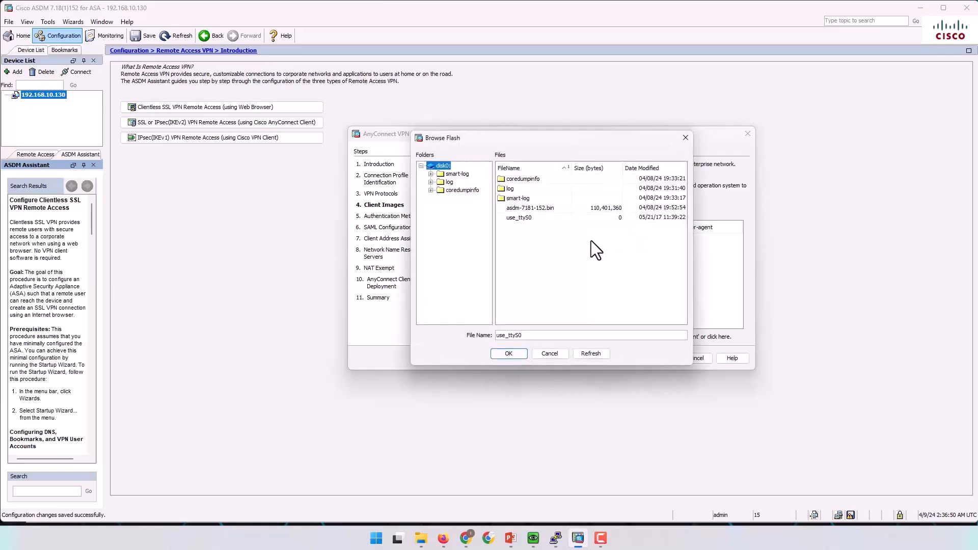
left_click(552, 356)
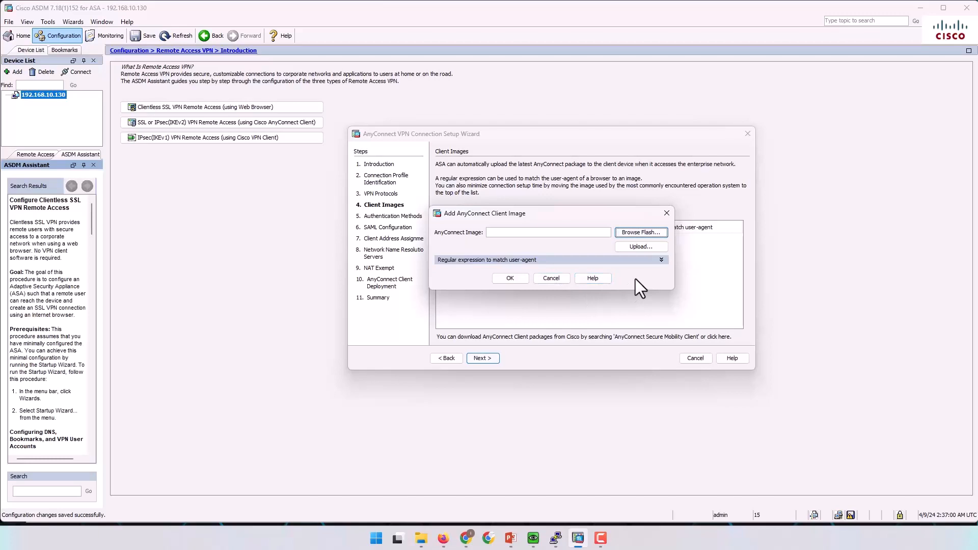
left_click(633, 232)
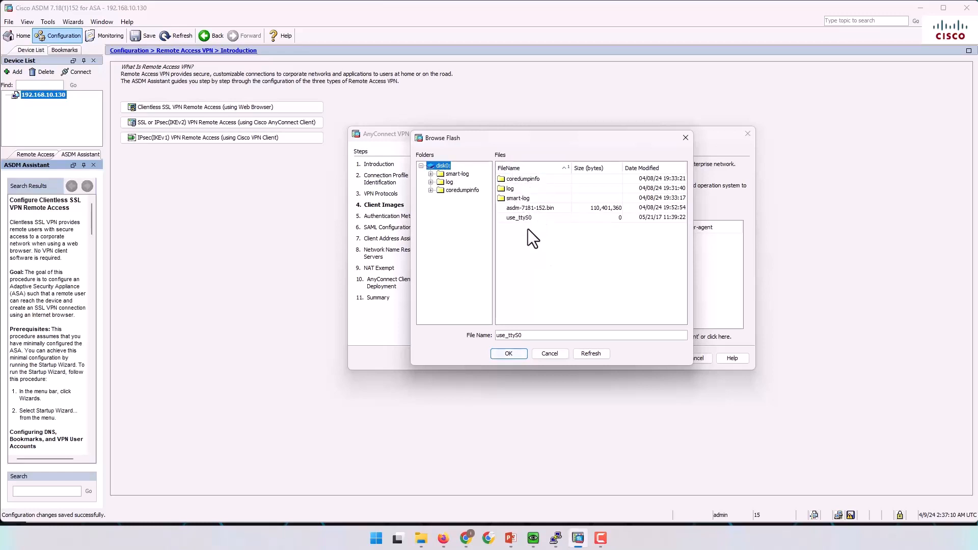
left_click(528, 209)
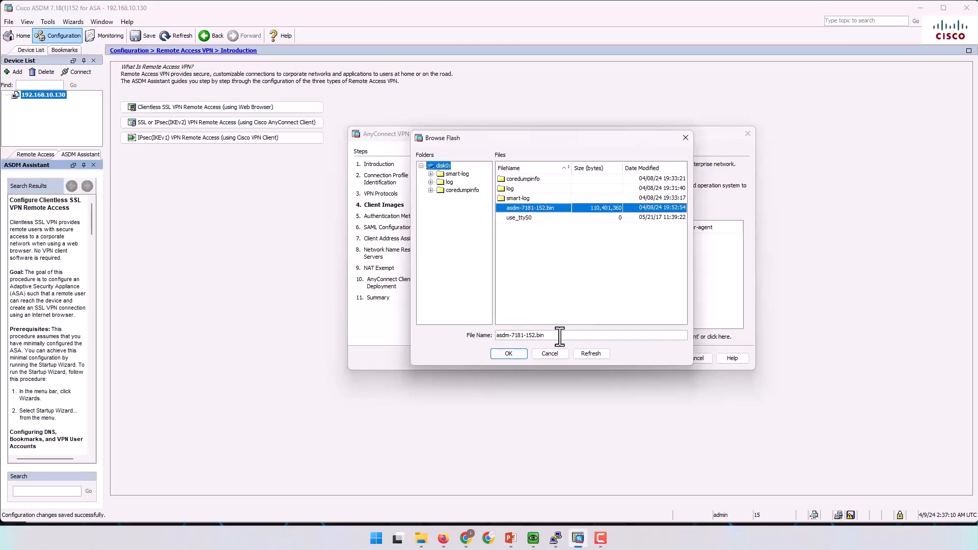
left_click(555, 353)
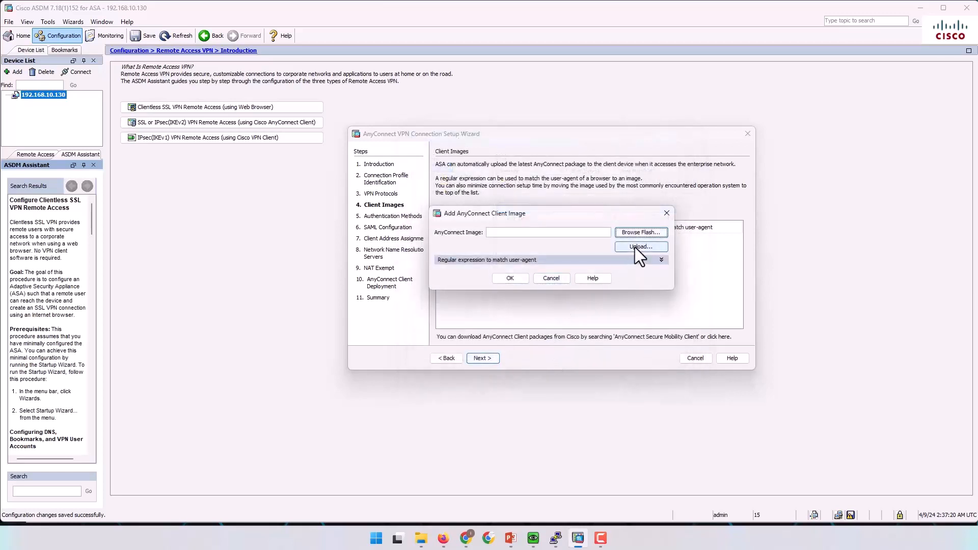
Start a client image upload and browse the local PC to the New Volume (D:) drive.
left_click(634, 246)
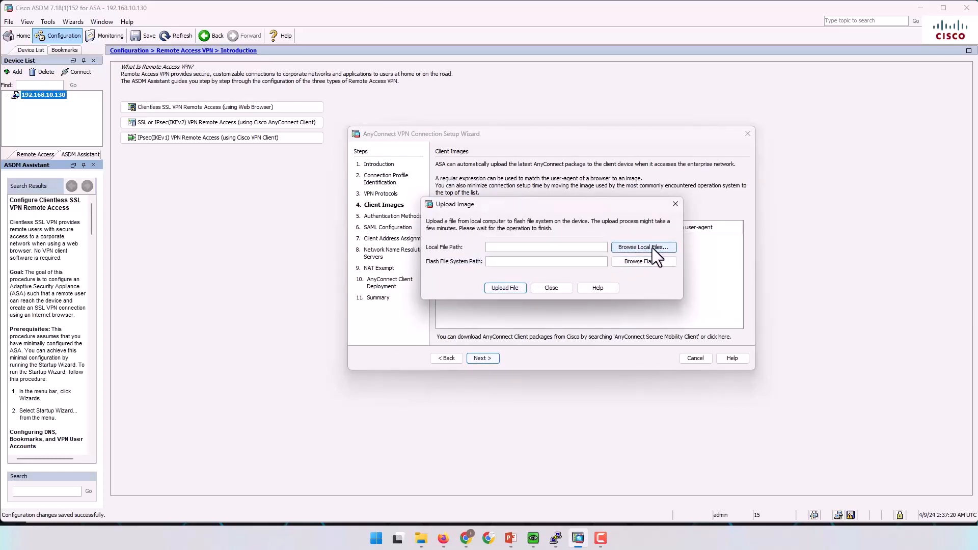
left_click(647, 247)
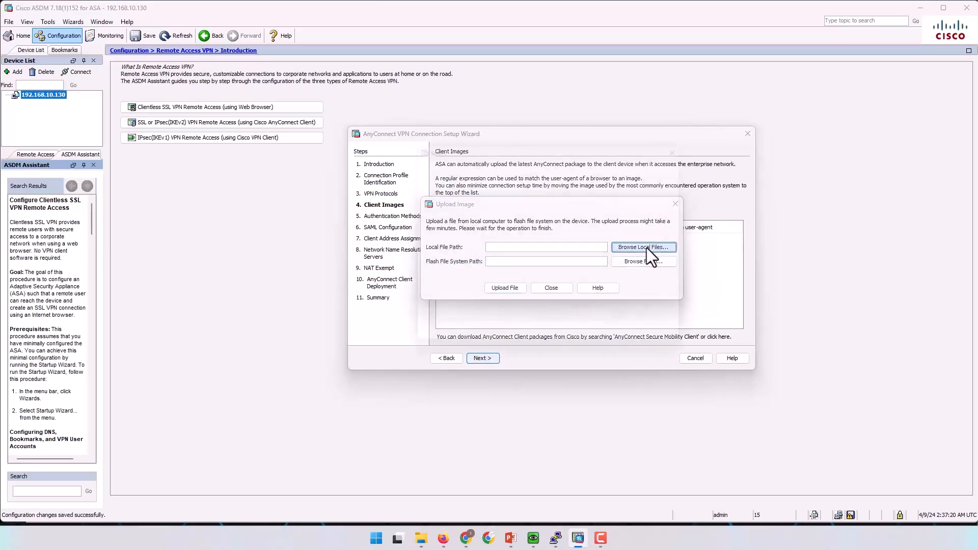
left_click(431, 293)
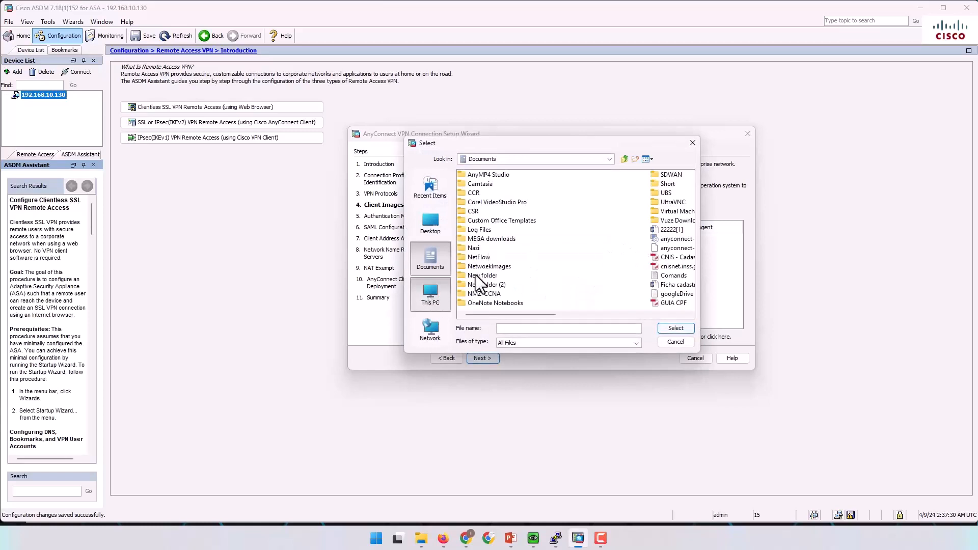
double_click(479, 185)
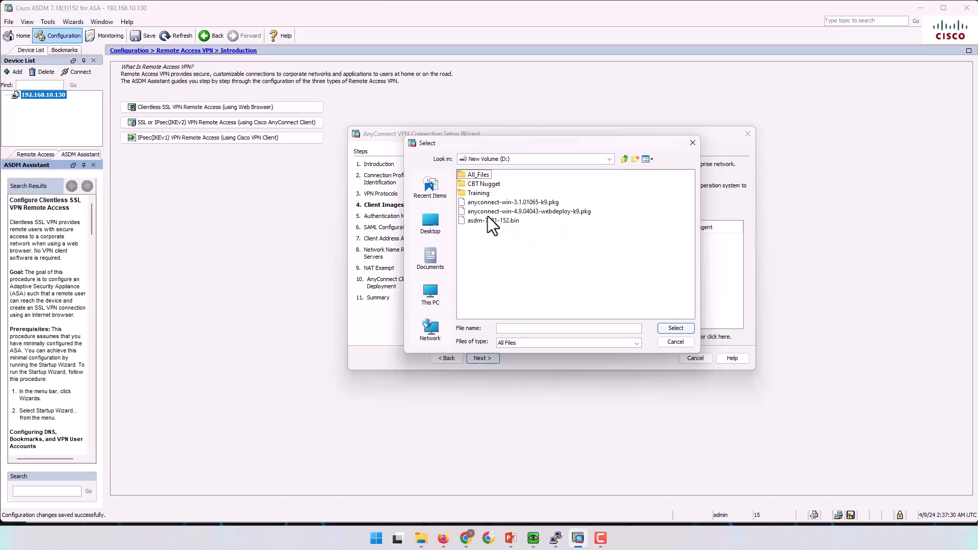
Select D:\anyconnect-win-4.9.04043-webdeploy-k9.pkg as the local file to upload.
left_click(531, 212)
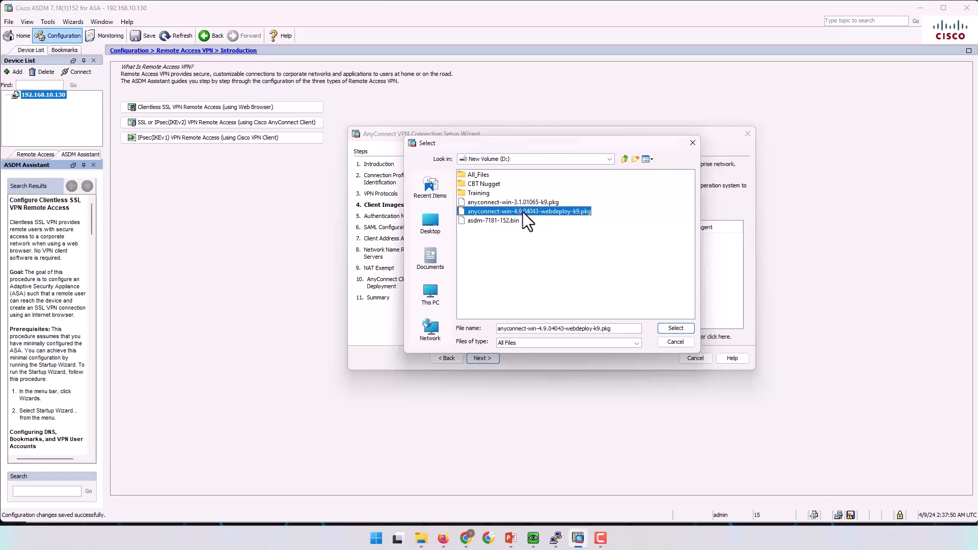
double_click(524, 212)
left_click(574, 209)
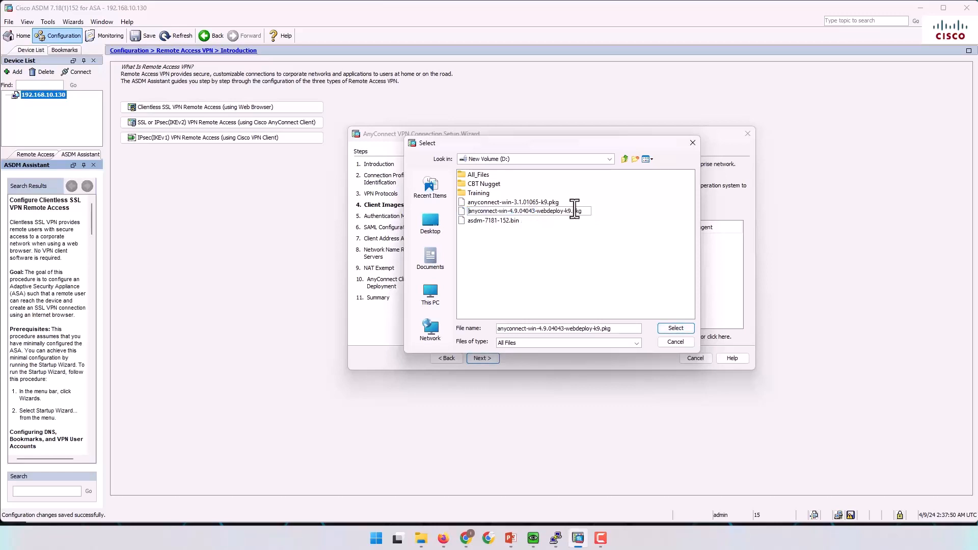
left_click(530, 233)
left_click(528, 211)
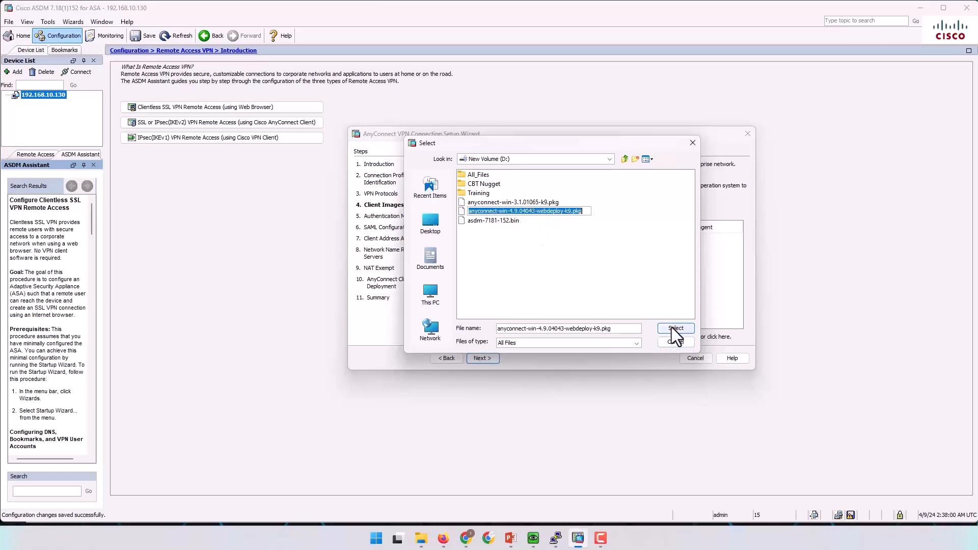
left_click(596, 261)
left_click(579, 211)
left_click(604, 268)
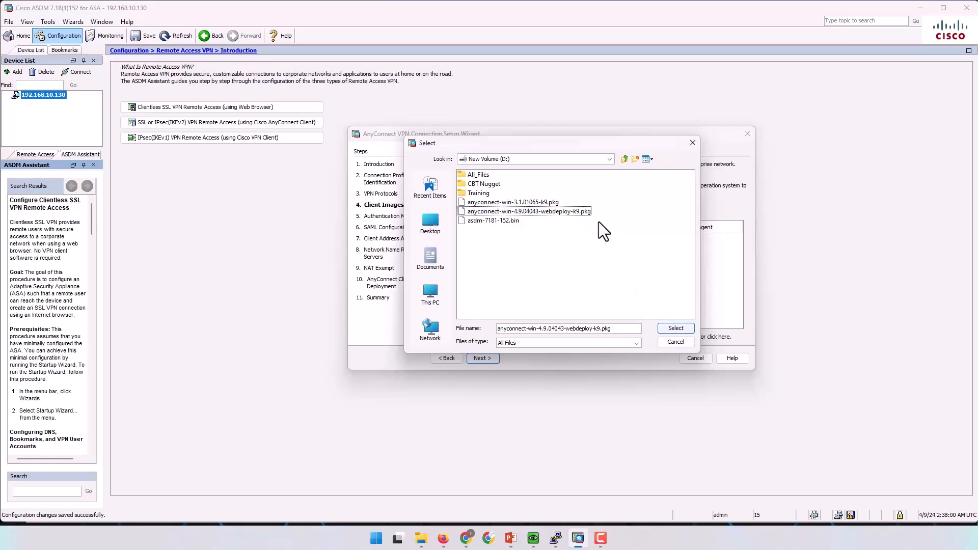
left_click(584, 213)
left_click(460, 211)
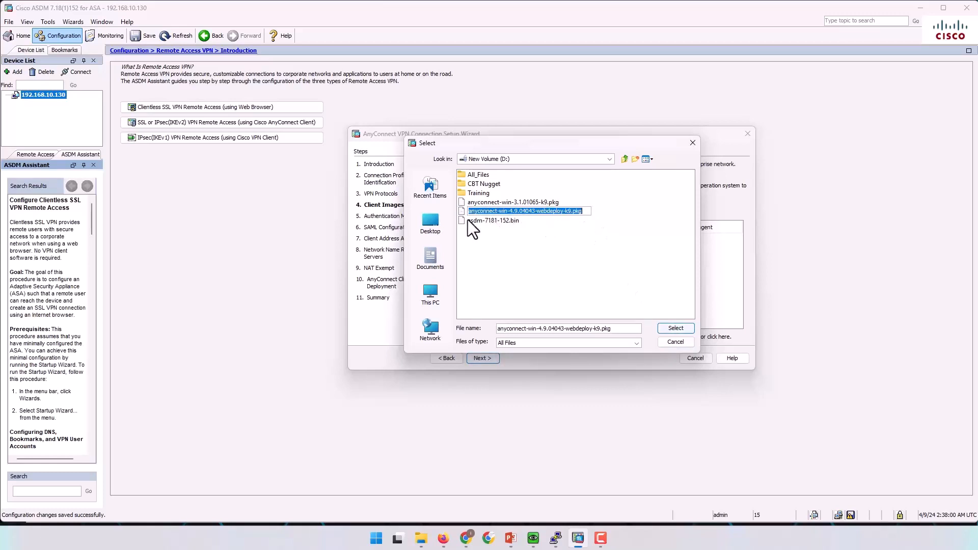
left_click(675, 328)
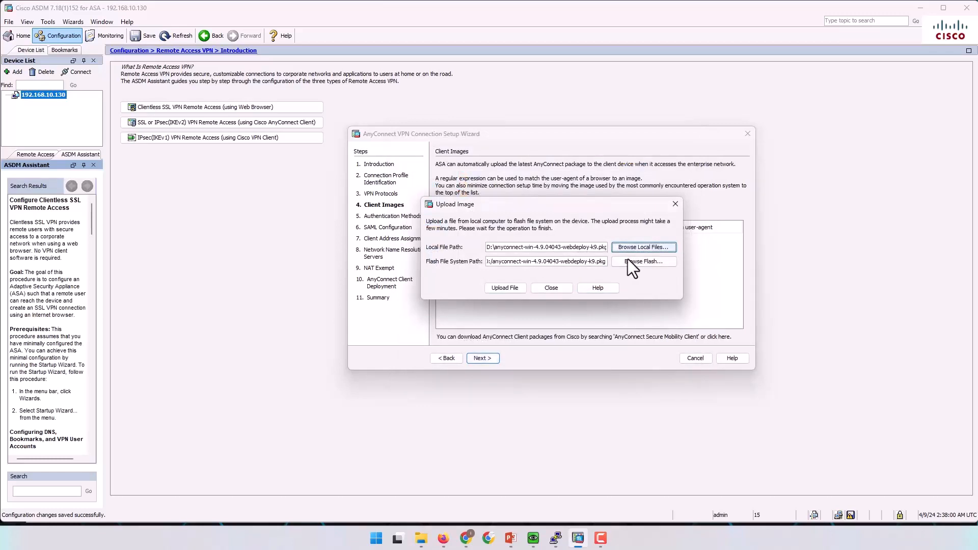
Upload the package to flash and add disk0:/anyconnect-win-4.9.04043-webdeploy-k9.pkg as a client image.
left_click(507, 289)
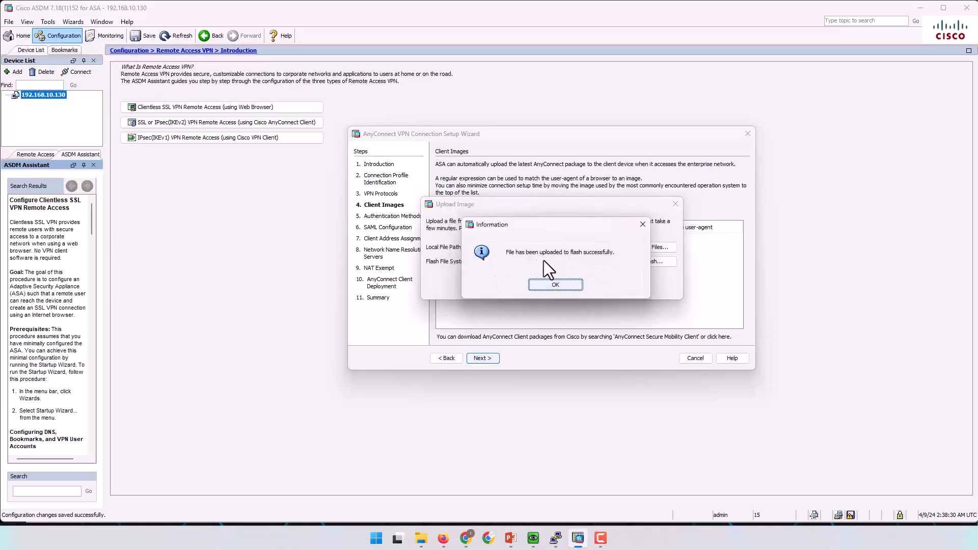
left_click(556, 285)
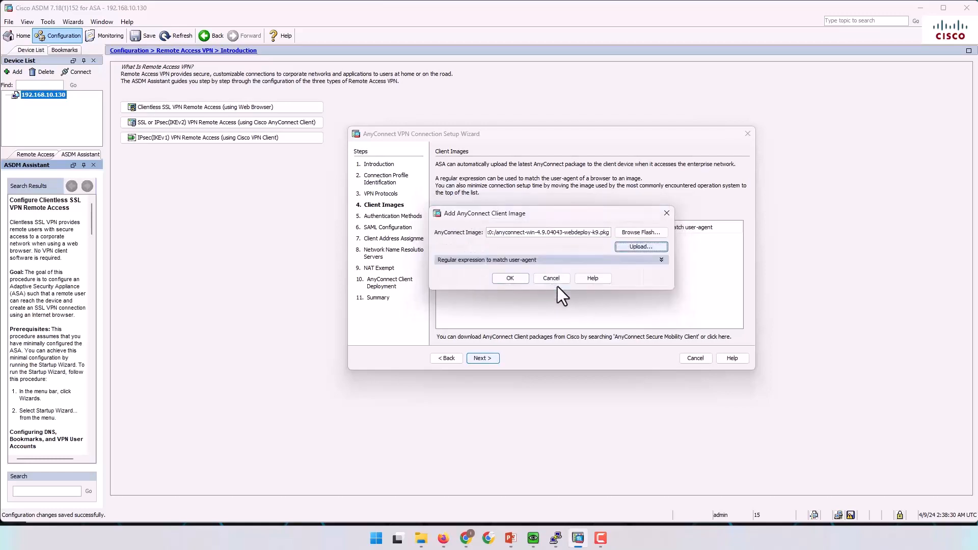
left_click(516, 280)
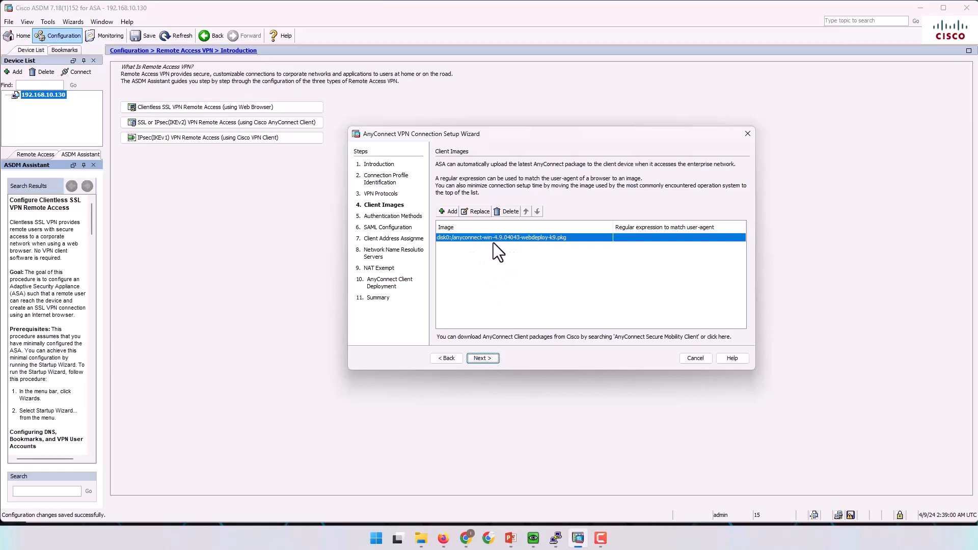
left_click(449, 213)
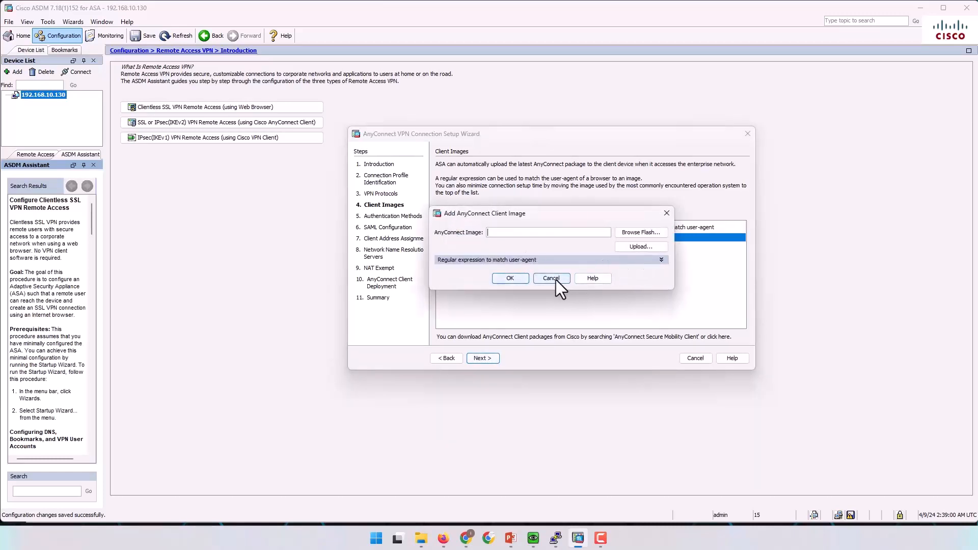
Upload anyconnect-win-3.1.01065-k9.pkg to flash, add it as a client image, and select the 4.9 row.
left_click(640, 246)
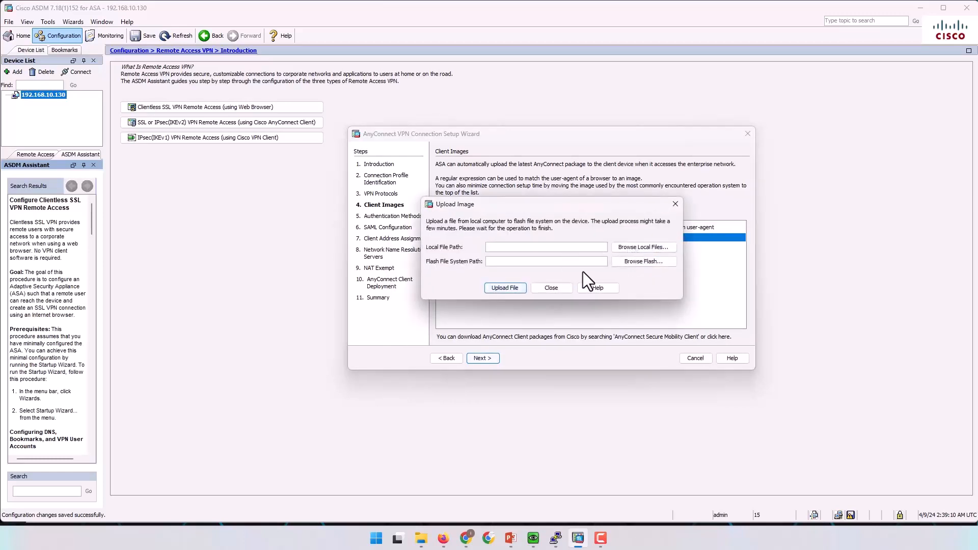
left_click(632, 262)
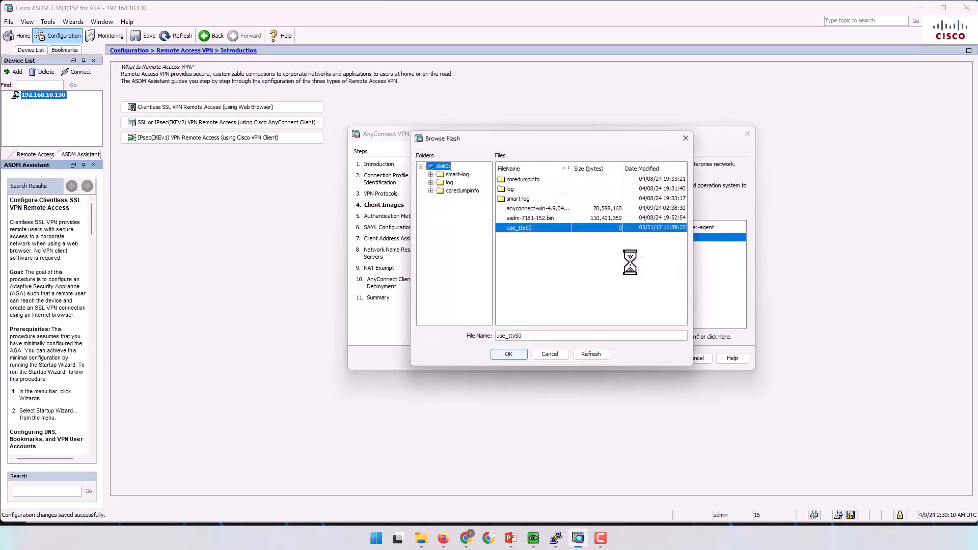
left_click(550, 354)
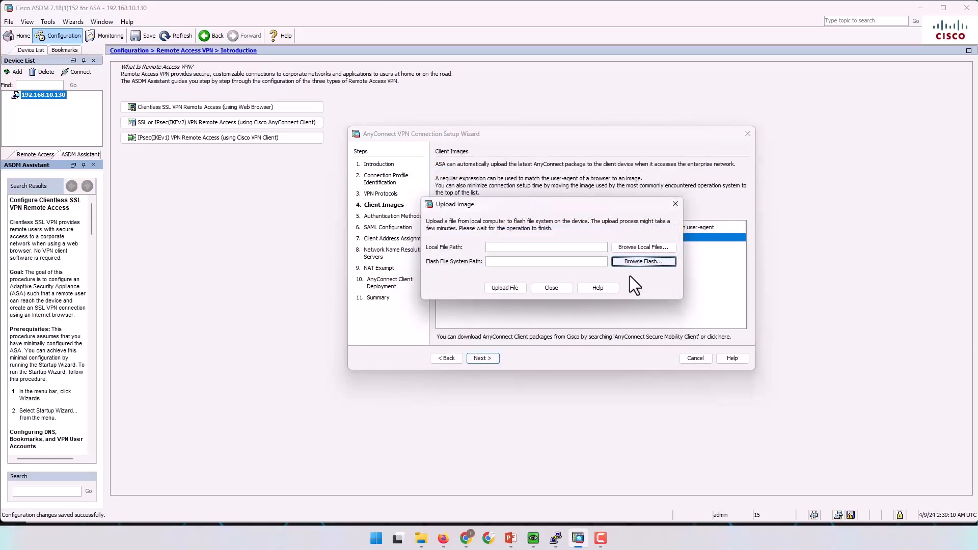
left_click(630, 250)
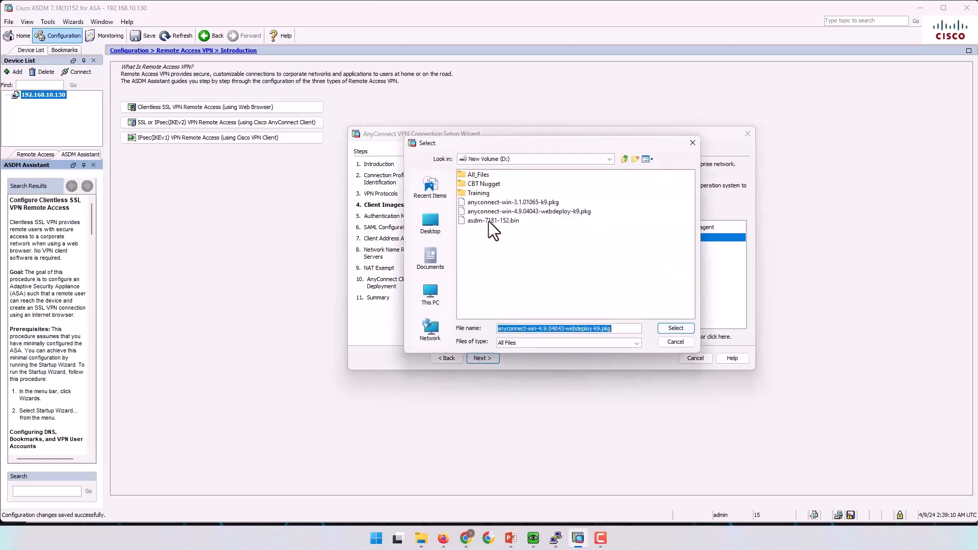
left_click(464, 202)
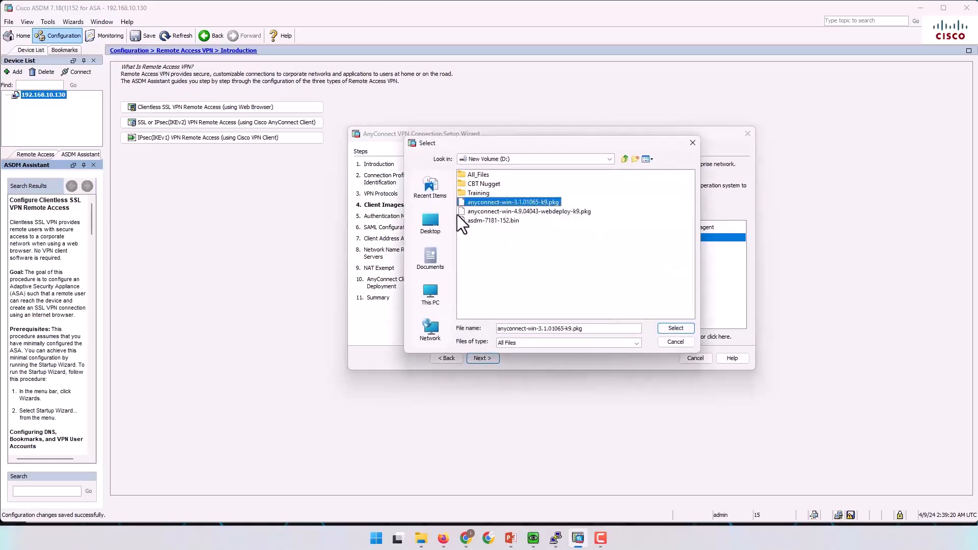
left_click(674, 328)
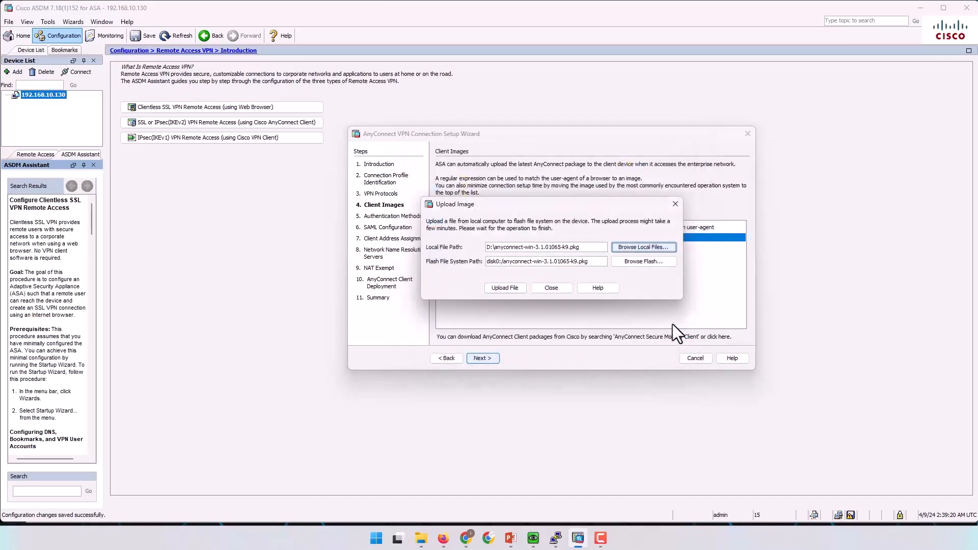
left_click(504, 288)
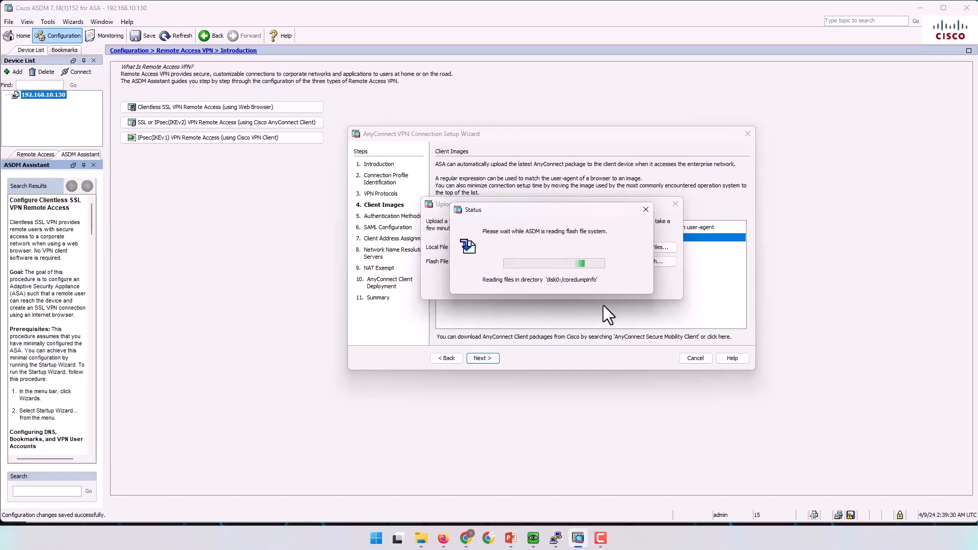
left_click(558, 283)
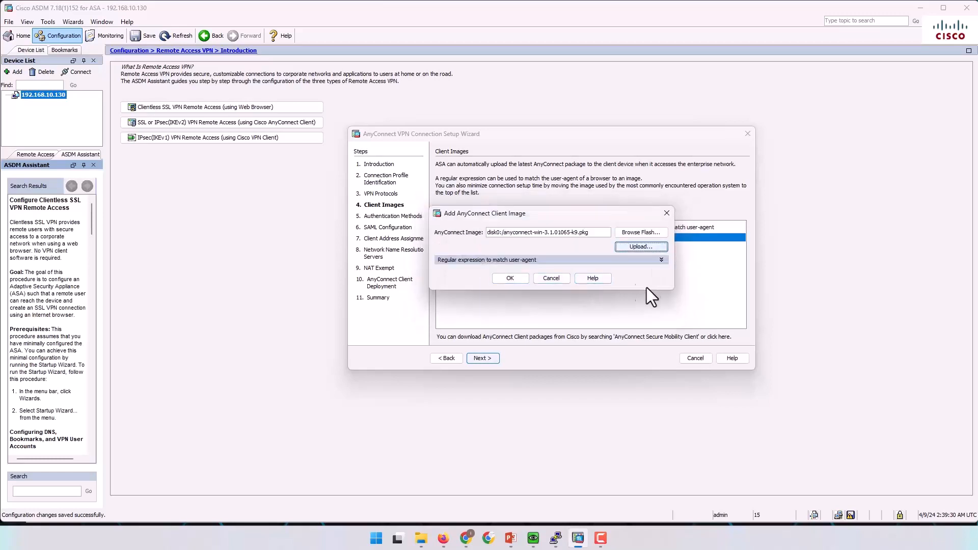
left_click(512, 279)
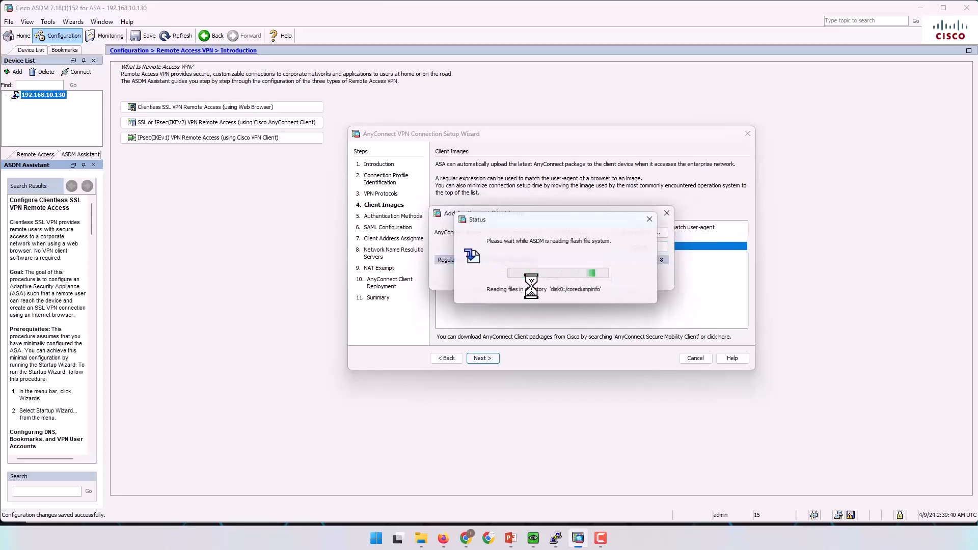
left_click(510, 238)
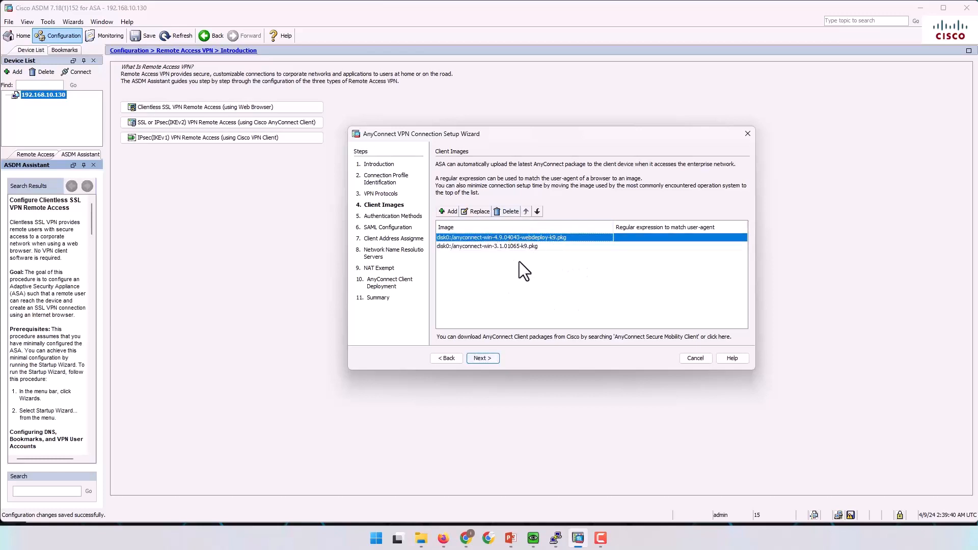
Advance to Authentication Methods, confirm LOCAL as the AAA server group, then view the EVE-NG topology.
left_click(484, 360)
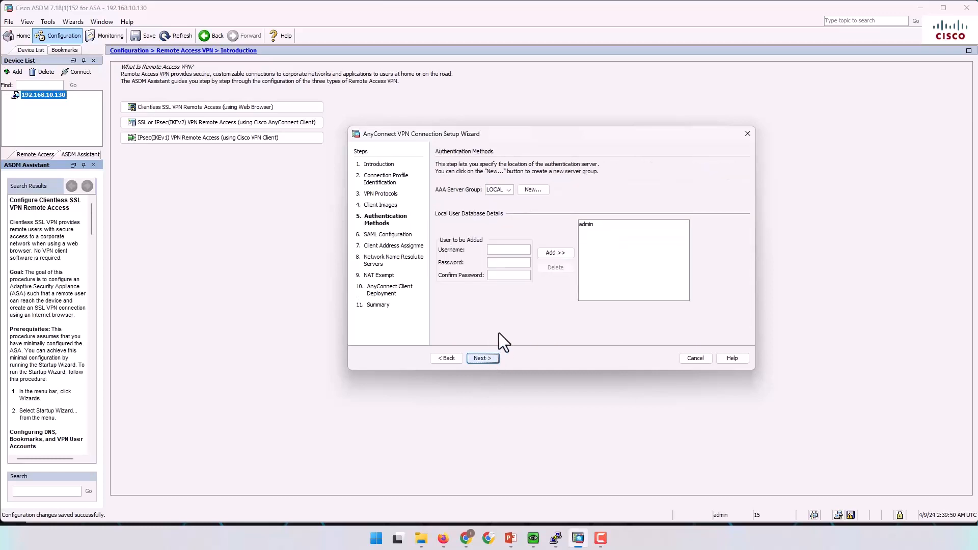
left_click(506, 191)
left_click(443, 539)
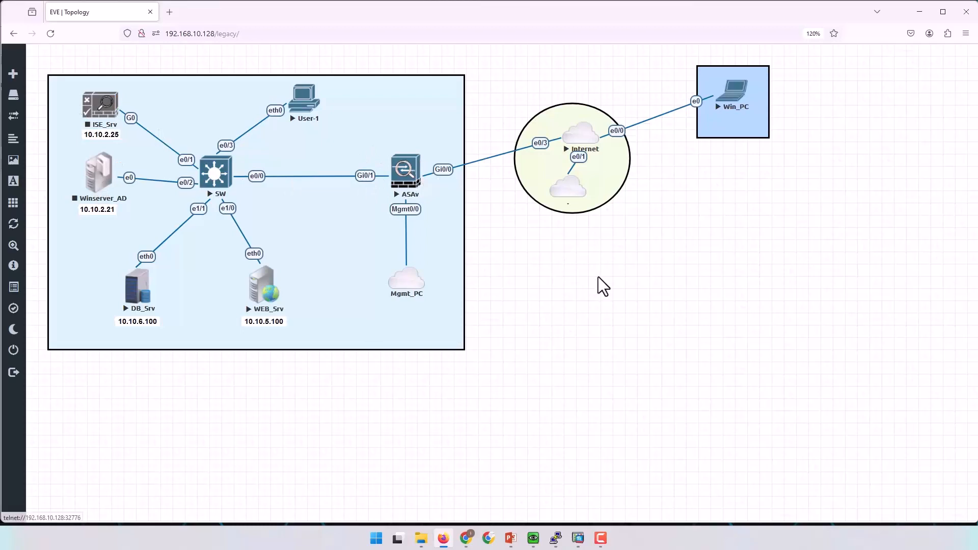
Minimize the EVE-NG topology browser window to return to the ASDM wizard.
left_click(919, 12)
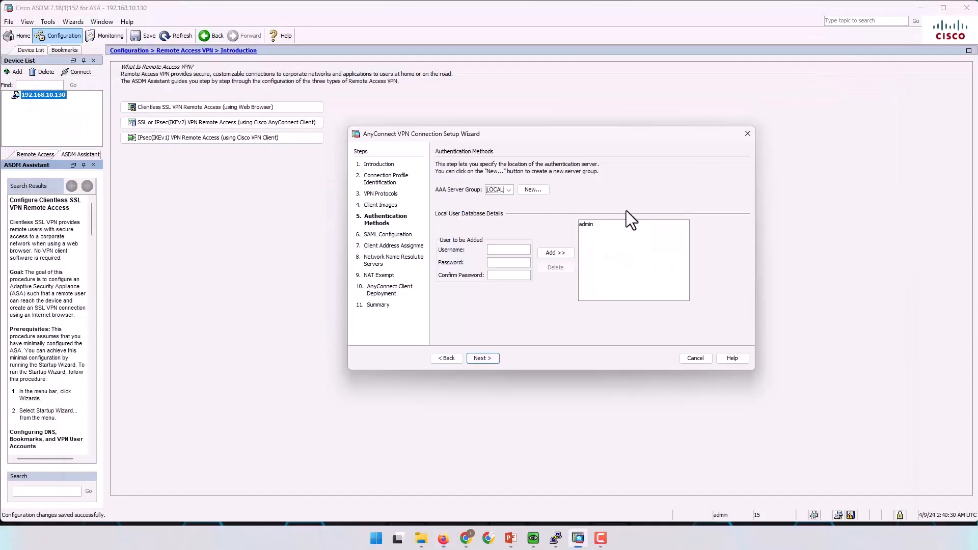
Add a new VPN user with its username and password to the local user database.
left_click(517, 250)
type("bobcisco")
key("Tab")
type("cisco")
left_click(560, 253)
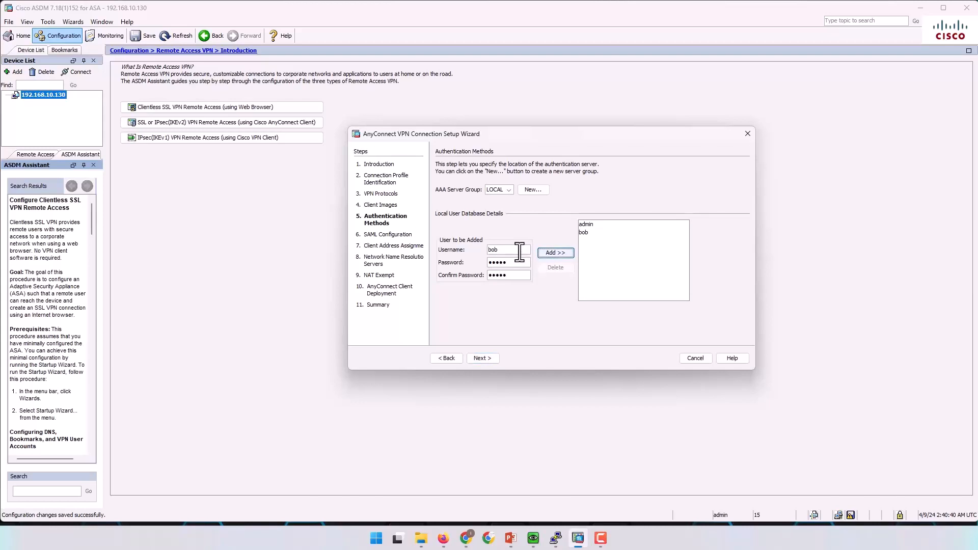
Replace the username with a second user's name and add that account as well.
left_click_drag(514, 251, 439, 253)
type("jack")
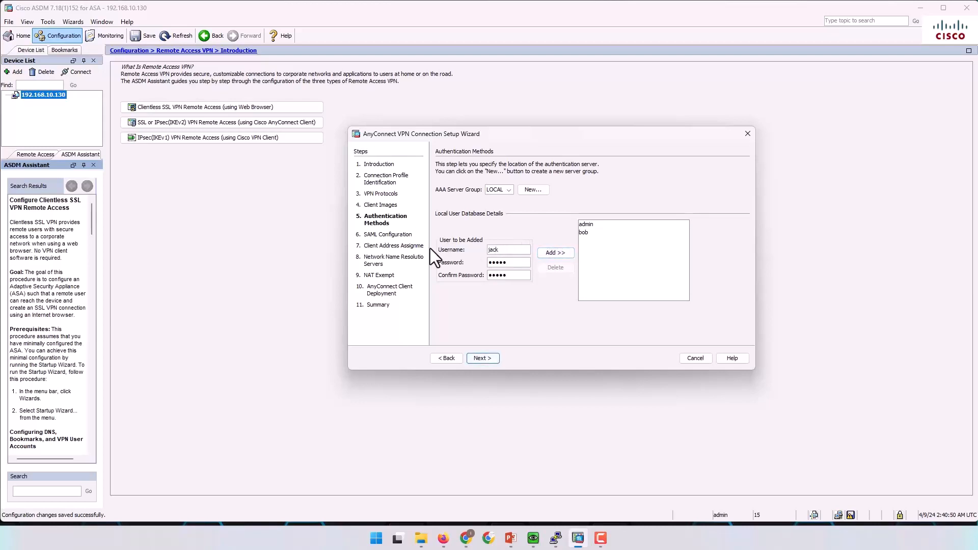
left_click(556, 255)
Advance to SAML Configuration, keeping AAA as the method and LOCAL as the server group.
left_click(483, 359)
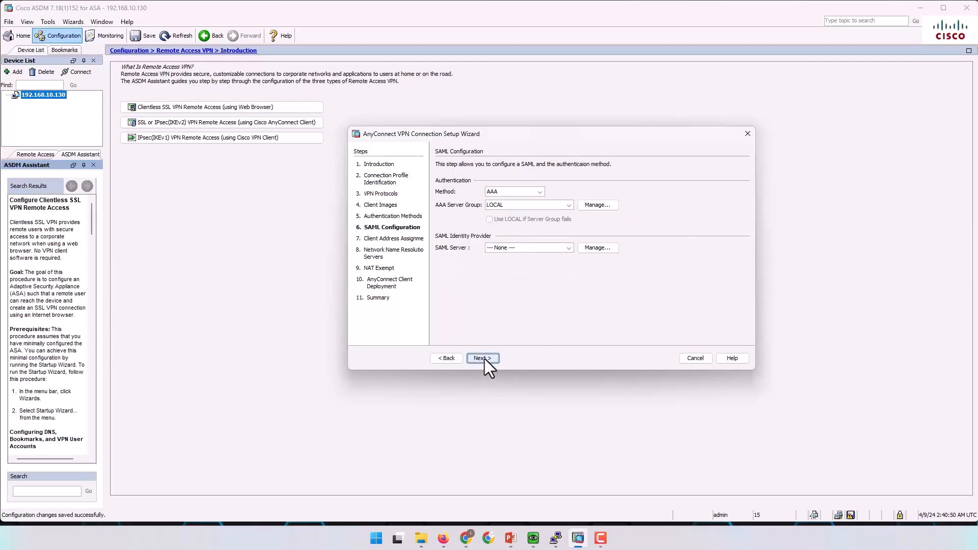
left_click(515, 191)
left_click(515, 191)
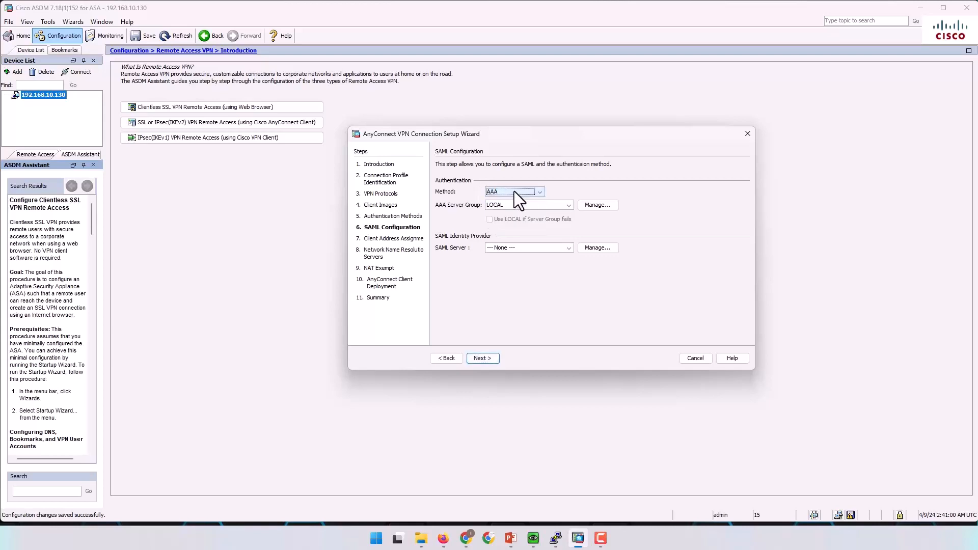
left_click(542, 203)
left_click(543, 204)
left_click(535, 191)
left_click(569, 248)
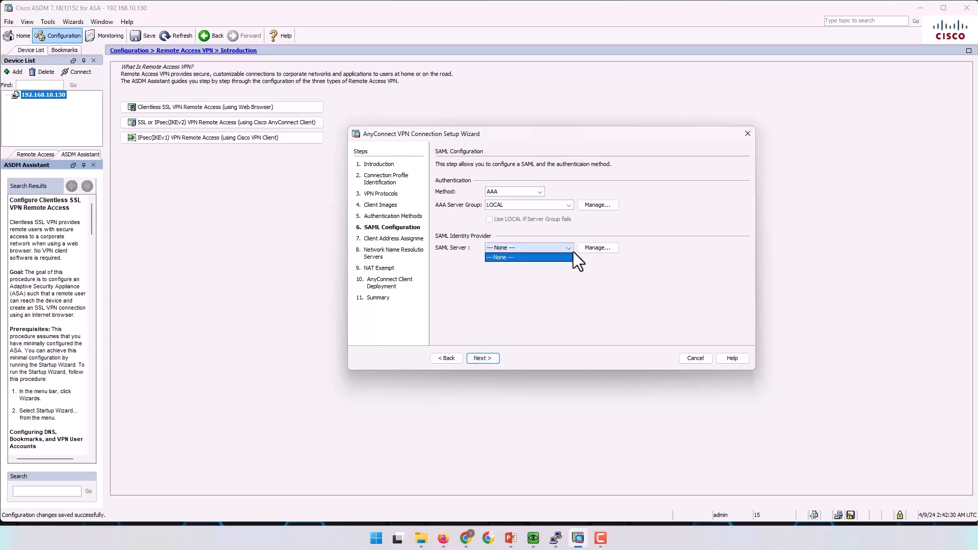
left_click(595, 268)
left_click(589, 250)
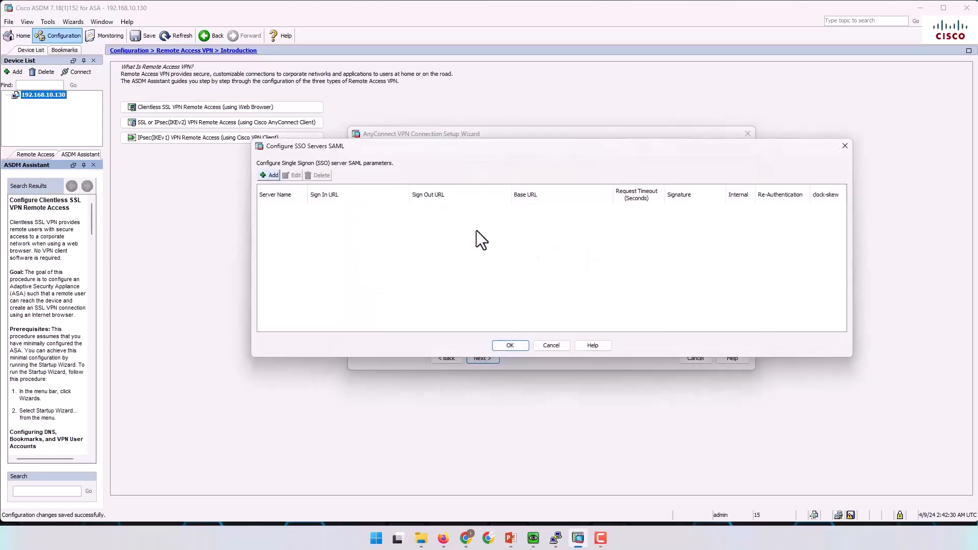
left_click(271, 175)
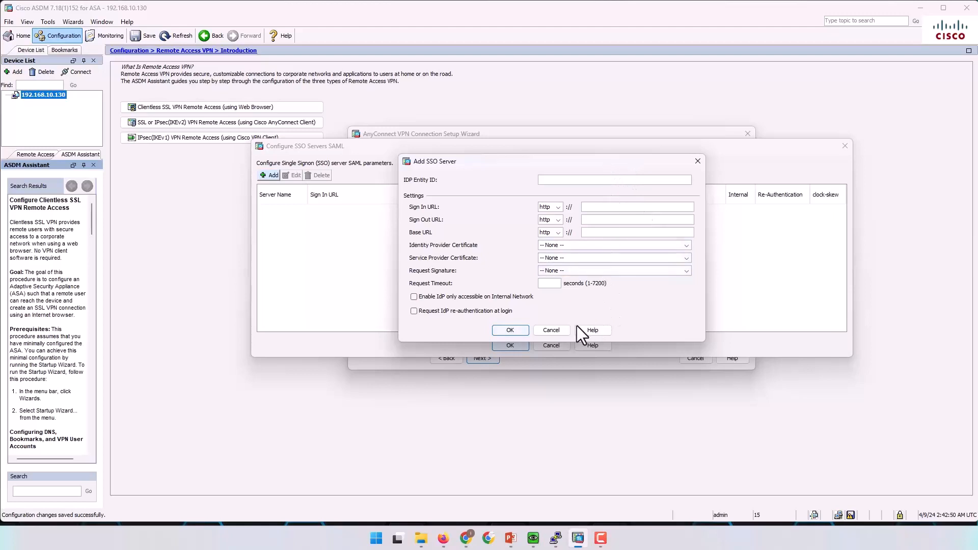
left_click(552, 330)
left_click(552, 345)
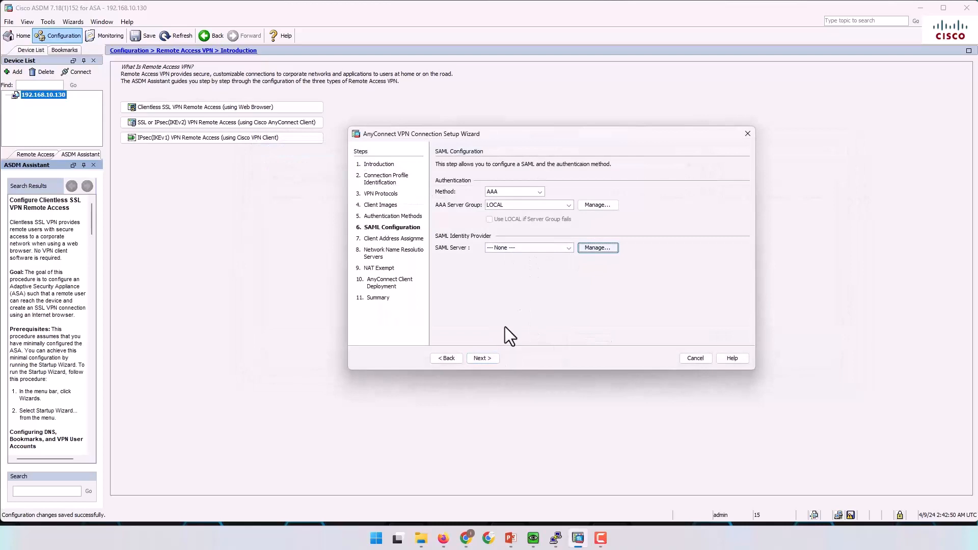
left_click(482, 358)
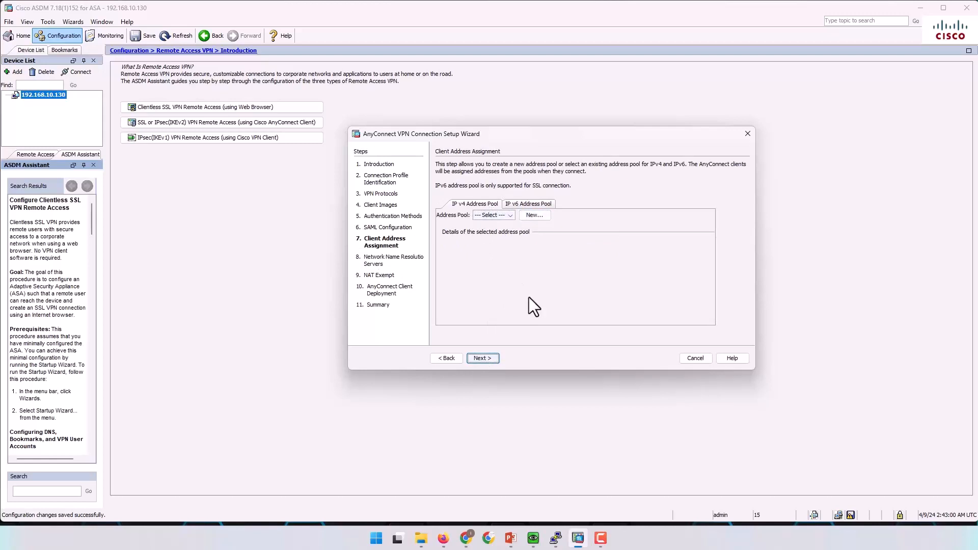
Bring the EVE-NG lab topology to the front.
left_click(452, 535)
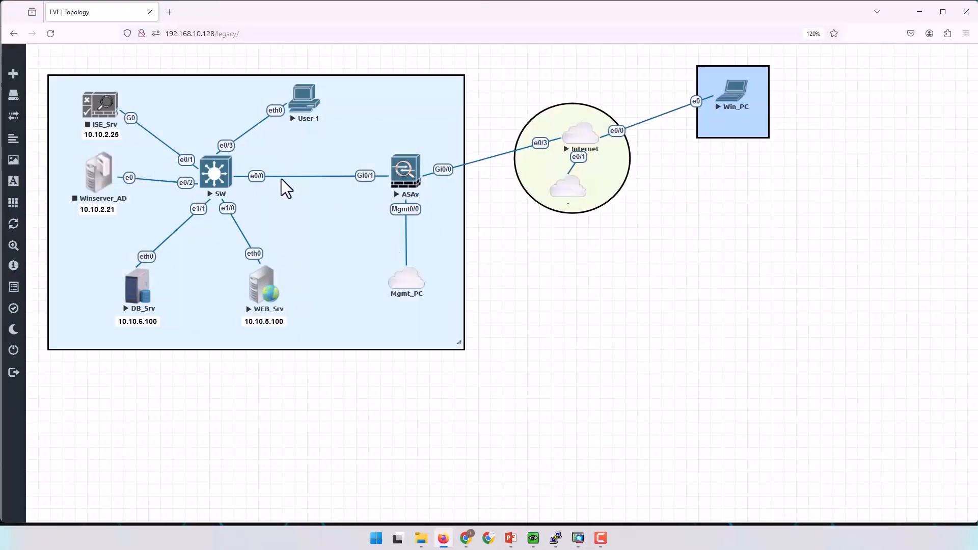
Nudge the User-1 node slightly in the topology, then minimise the browser to return to ASDM.
left_click_drag(308, 104, 317, 105)
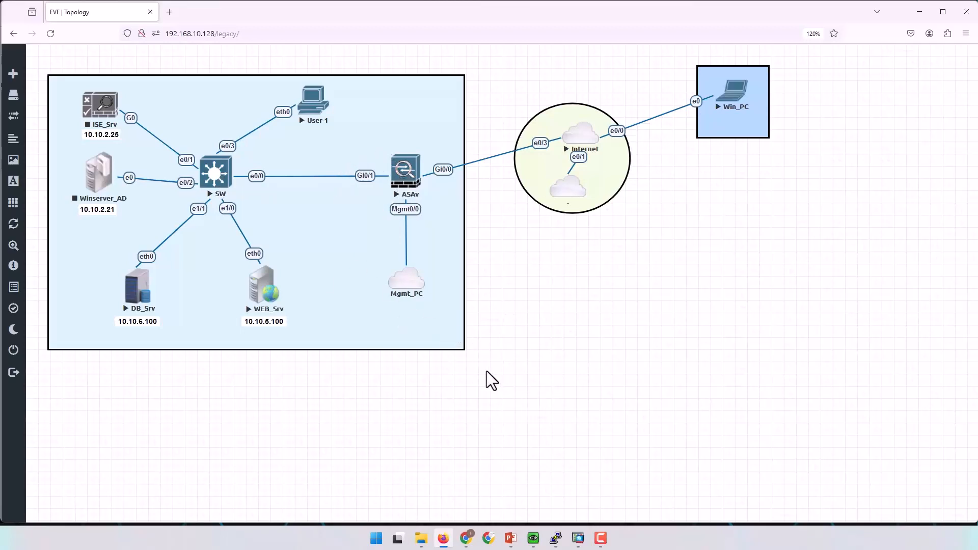
left_click(449, 539)
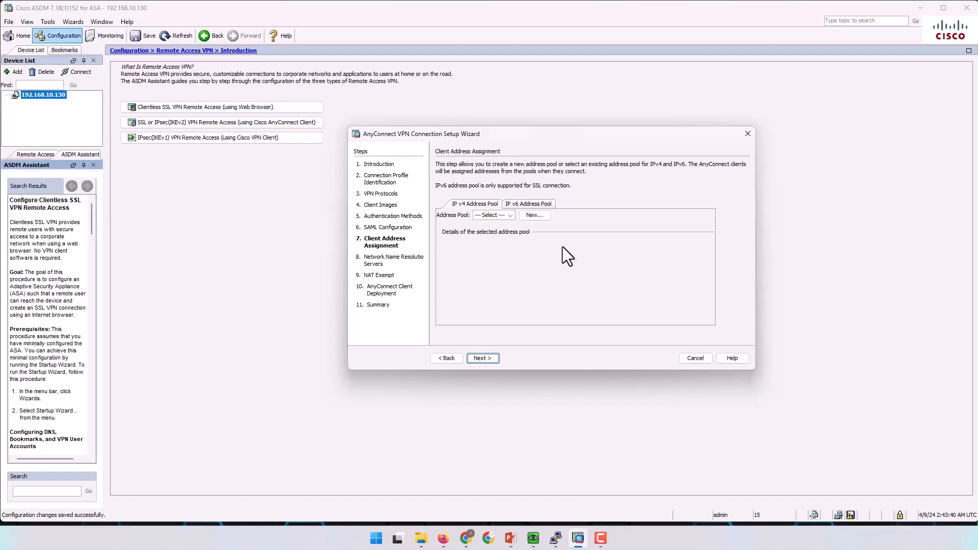
Create IPv4 pool Remot_Net, 10.10.1.100–10.10.1.200 with mask 255.255.255.0, then briefly check the topology.
left_click(538, 216)
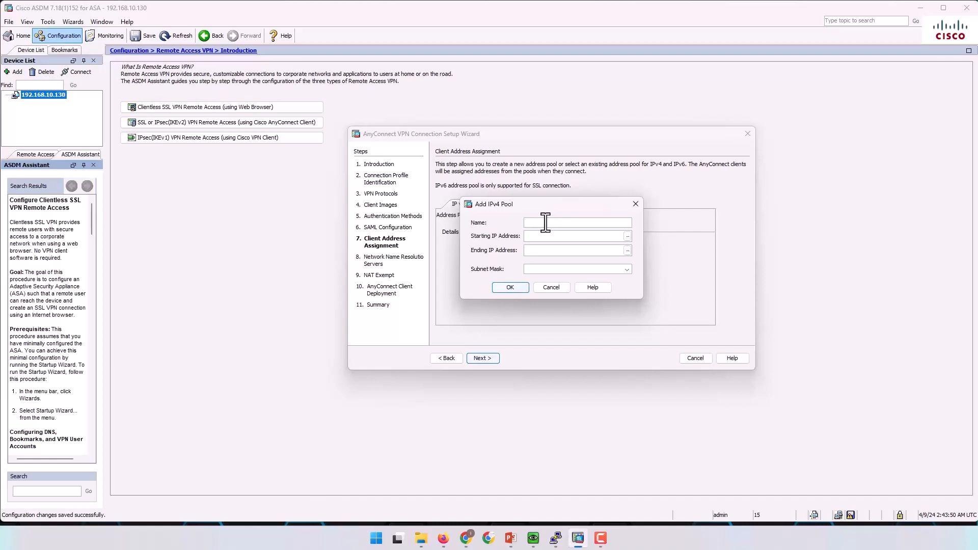
type("Re")
type("mot")
type("_Net")
type("10.10.1.10")
type("1.200.10.")
type("1.2")
left_click(627, 268)
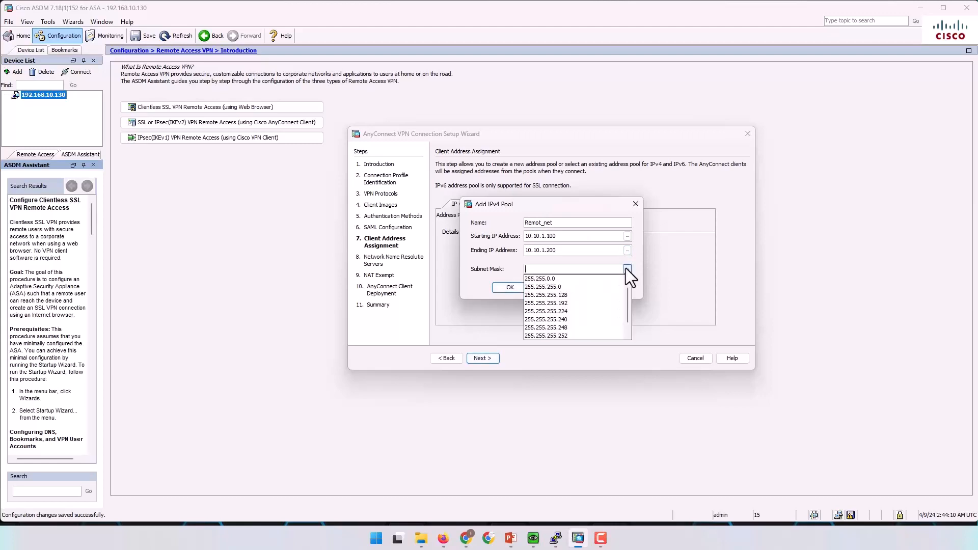
left_click(574, 287)
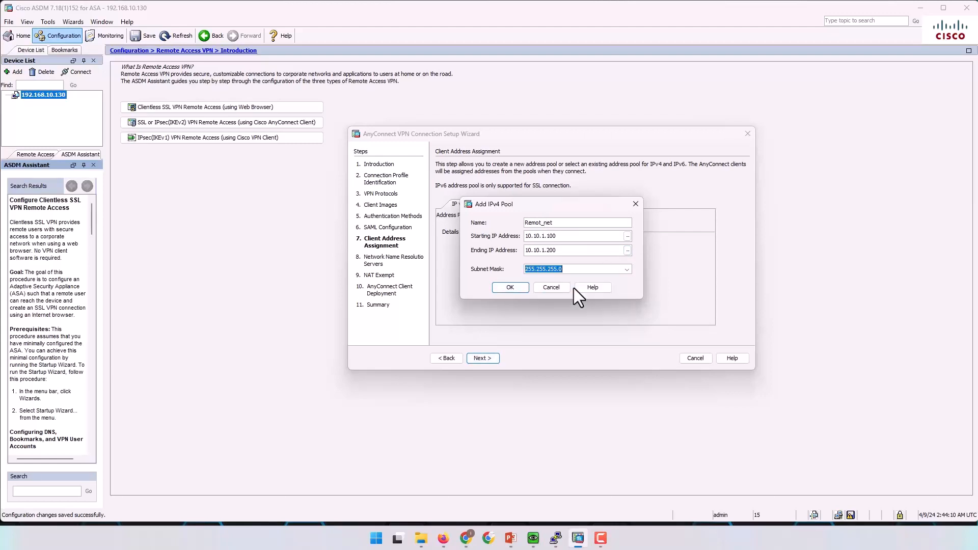
left_click(511, 288)
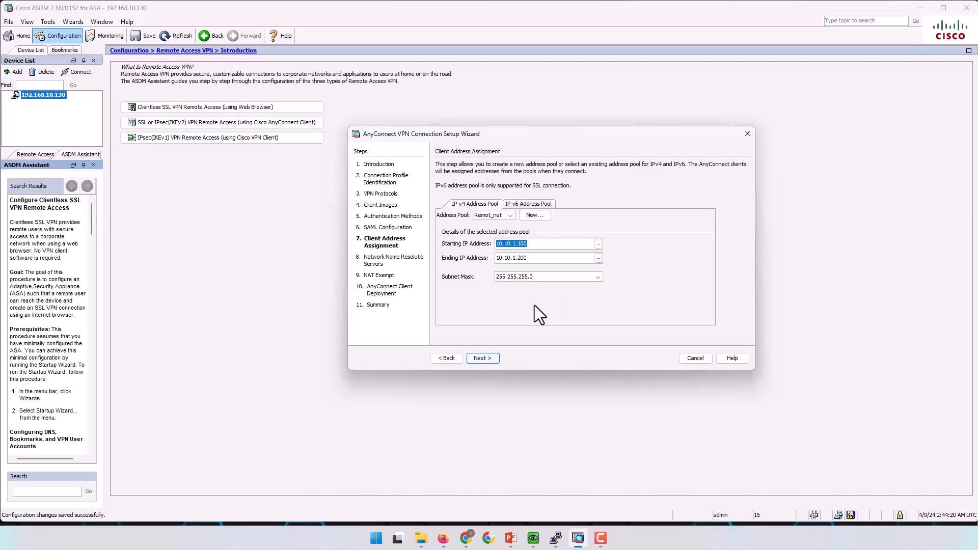
left_click(444, 539)
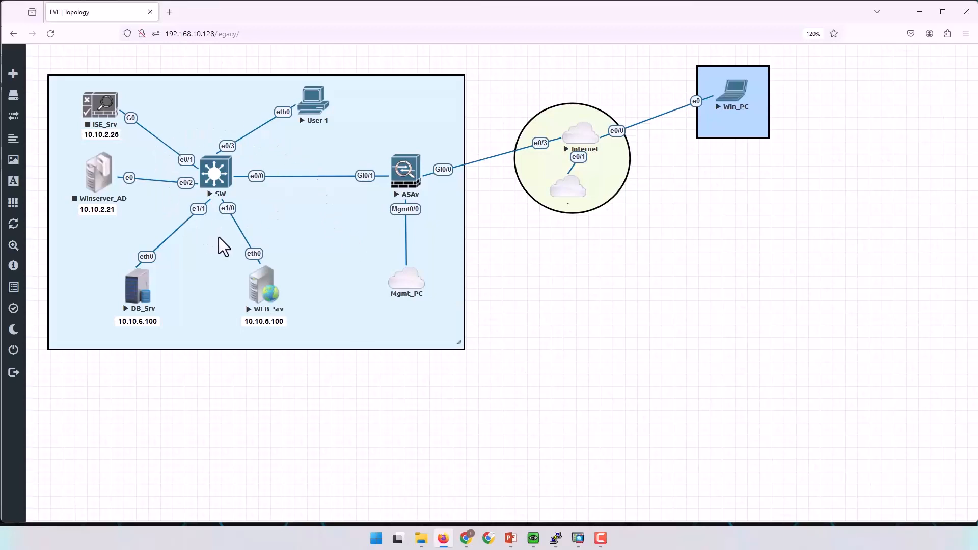
left_click(920, 11)
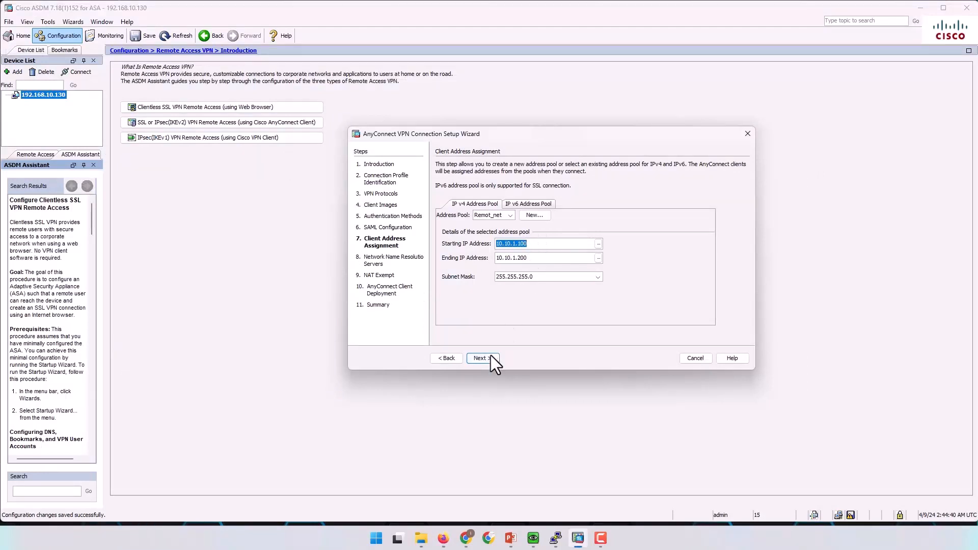
Advance to Name Resolution Servers and set the DNS server to 8.8.8.8.
left_click(528, 204)
left_click(469, 204)
left_click(482, 358)
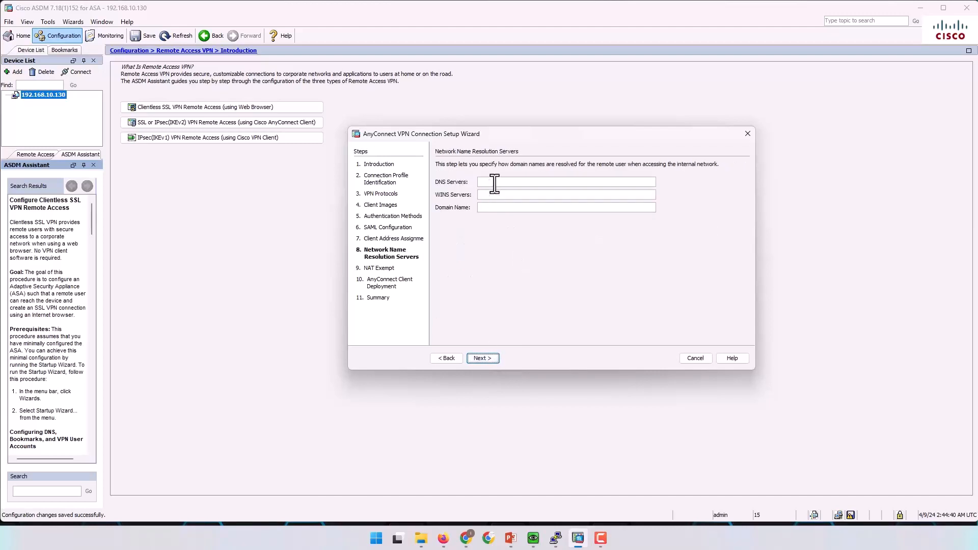
left_click(495, 182)
type("8.8.8.8")
Exempt VPN traffic from network address translation, then switch to the EVE-NG topology.
left_click(490, 358)
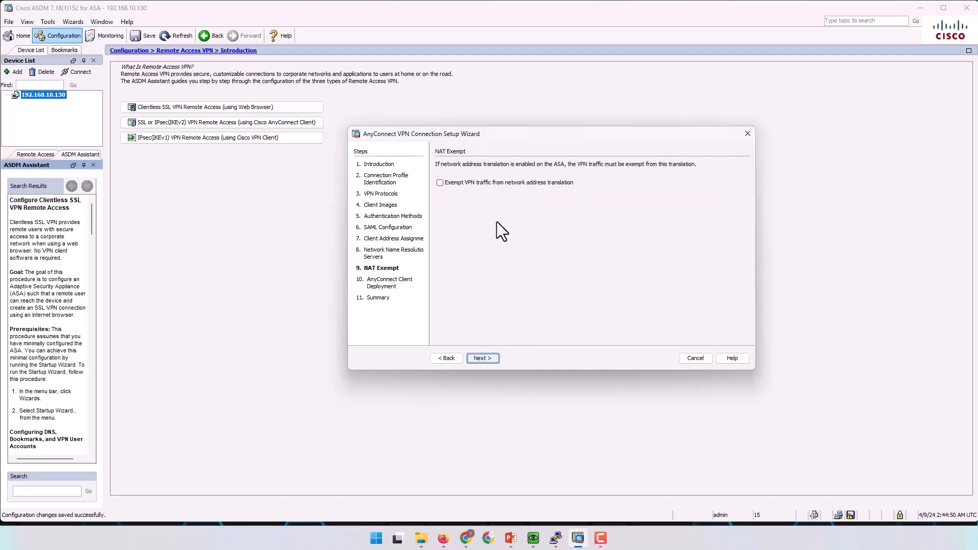
left_click(440, 183)
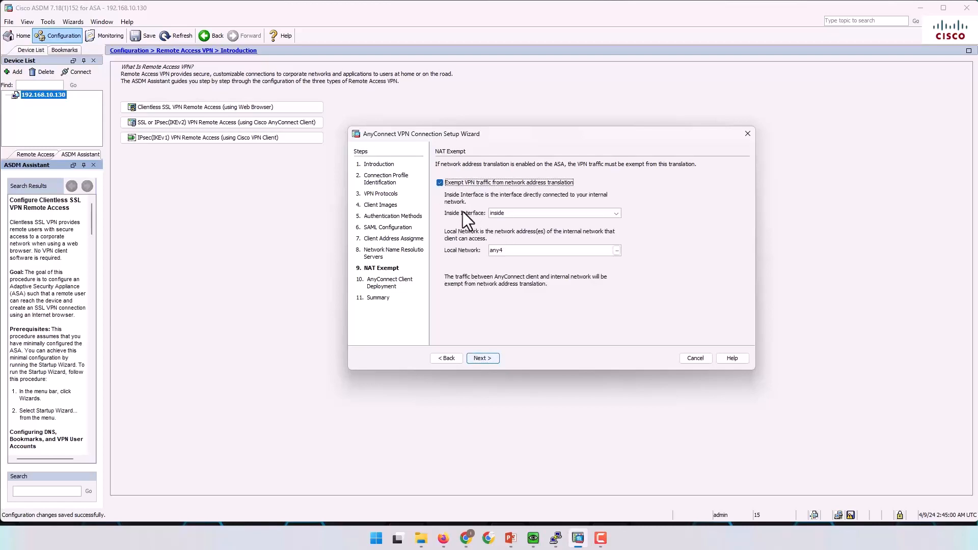
left_click(443, 539)
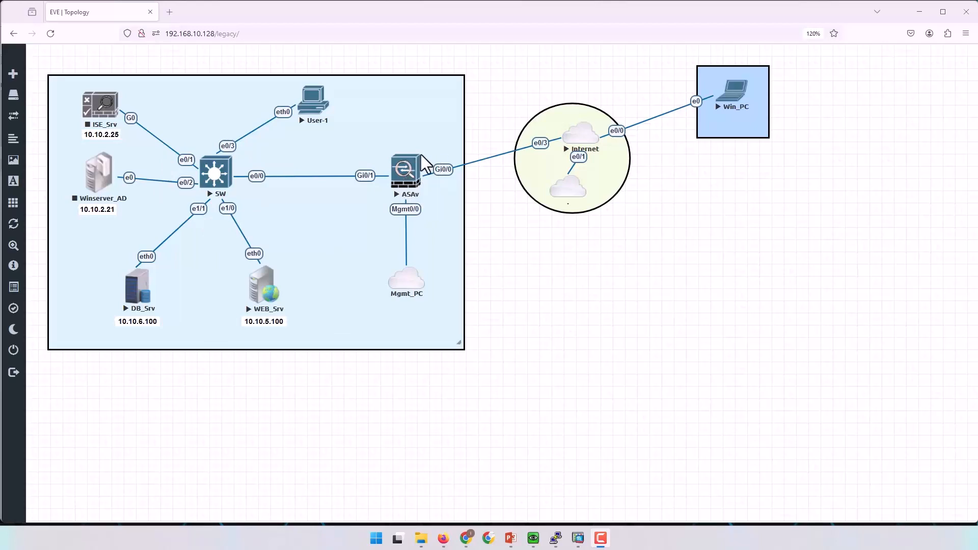
Return to ASDM, keep any4 as the NAT-exempt local network, and advance to Client Deployment.
left_click(922, 12)
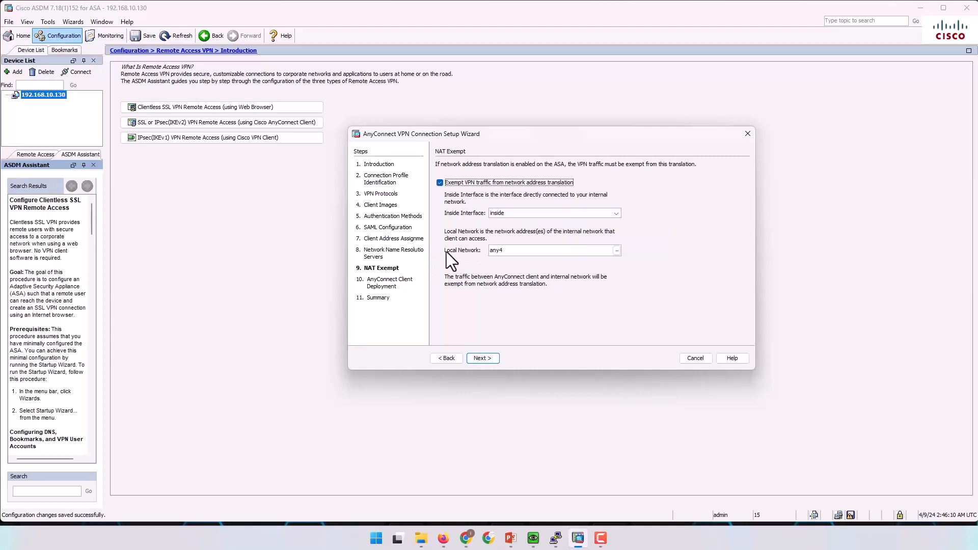
left_click(522, 250)
left_click(616, 250)
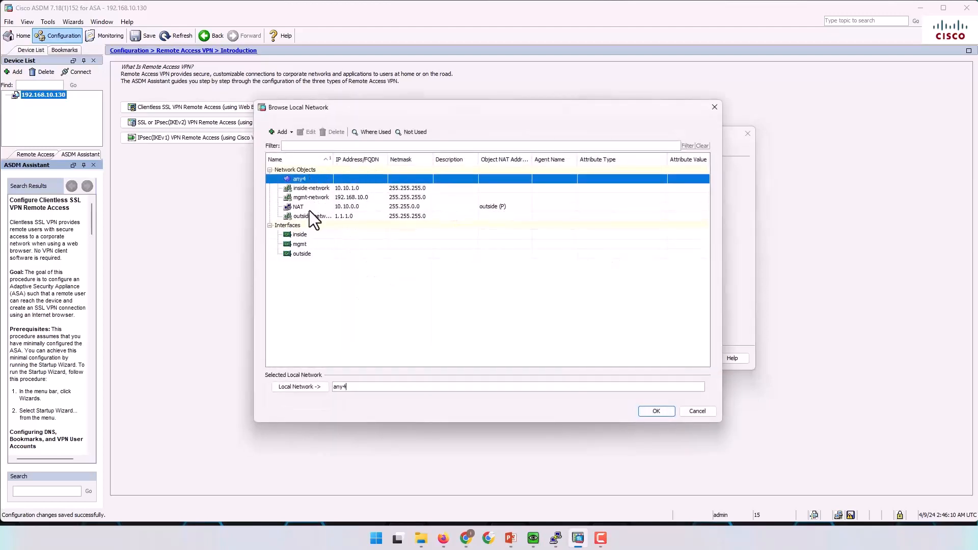
left_click(703, 412)
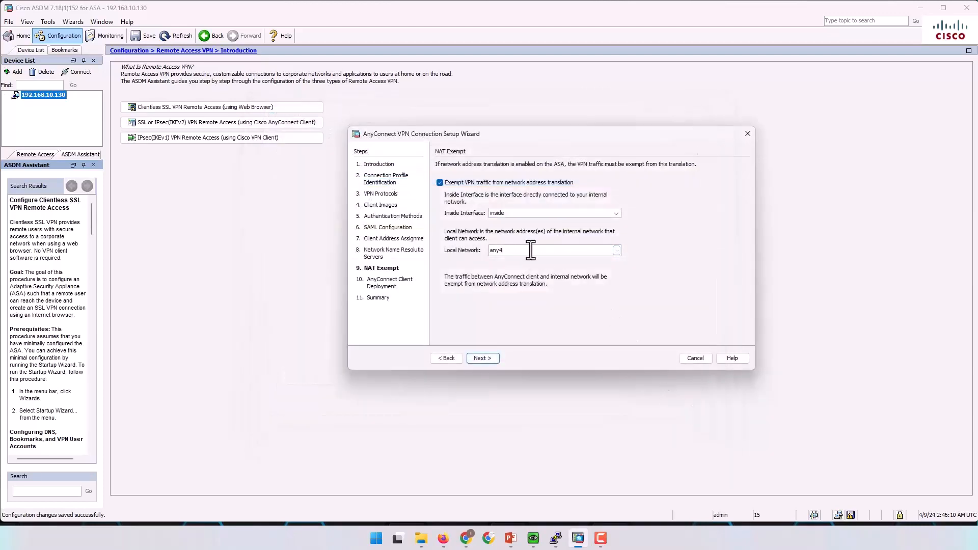
left_click(489, 356)
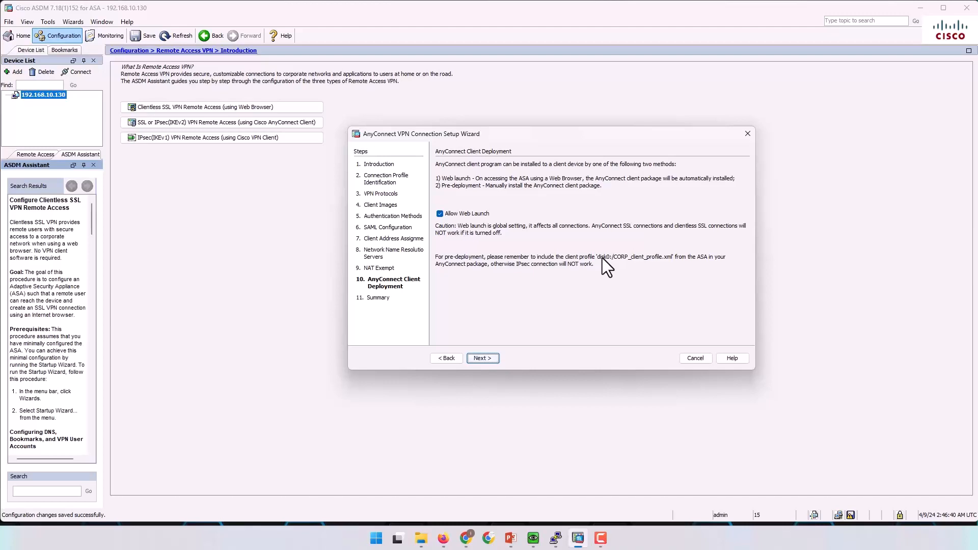
Finish the AnyConnect VPN wizard and review the generated CLI commands in the preview.
left_click(482, 358)
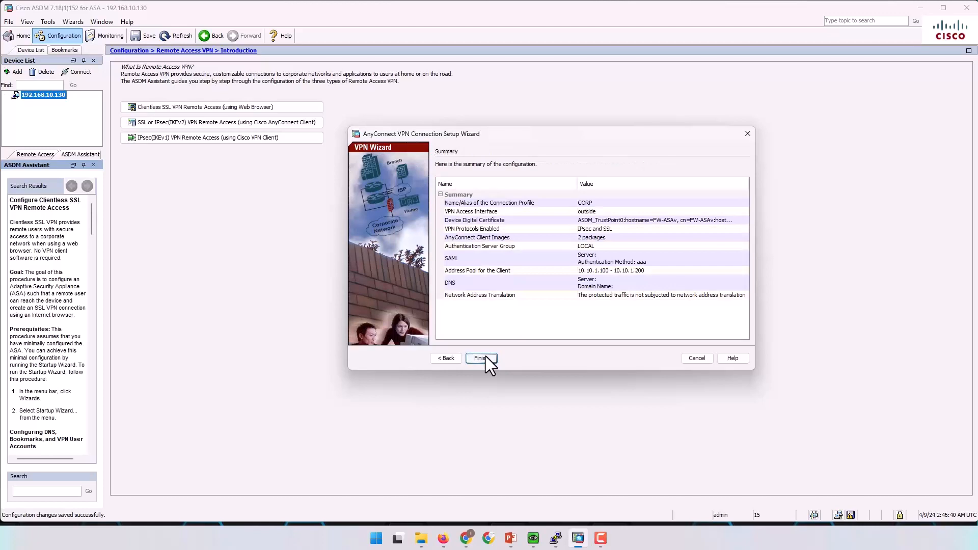
left_click(484, 357)
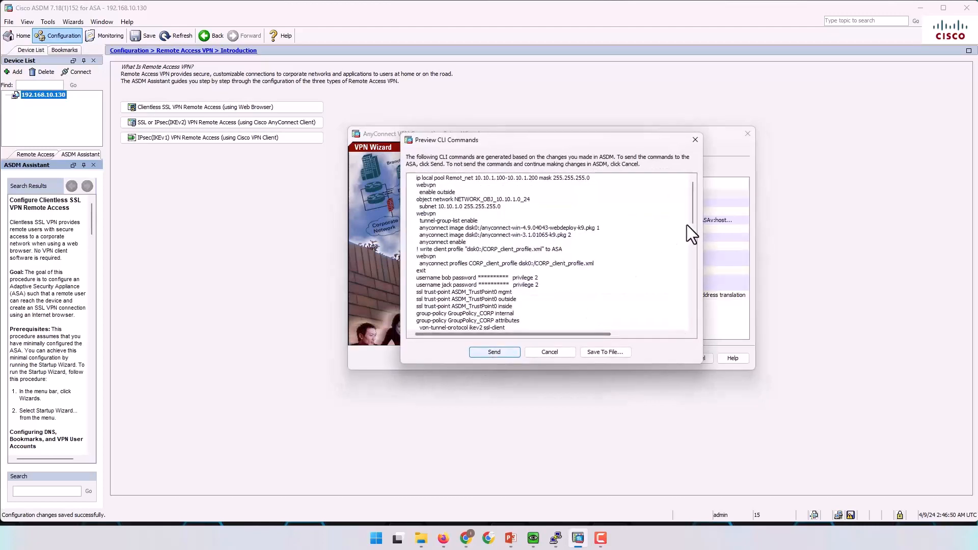
mouse_move(693, 197)
left_mouse_down()
mouse_move(690, 317)
mouse_move(684, 185)
left_mouse_up()
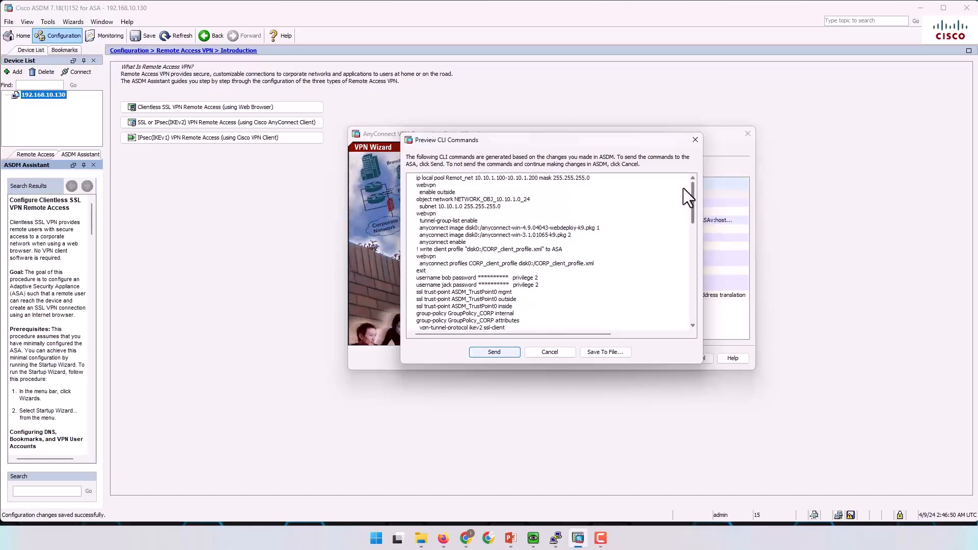
scroll(681, 209, "down", 5)
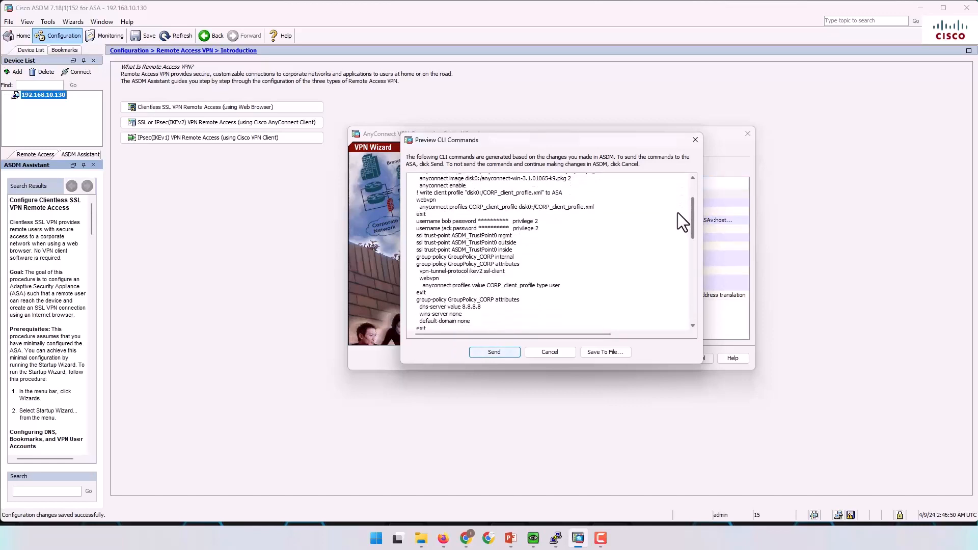
scroll(677, 228, "down", 10)
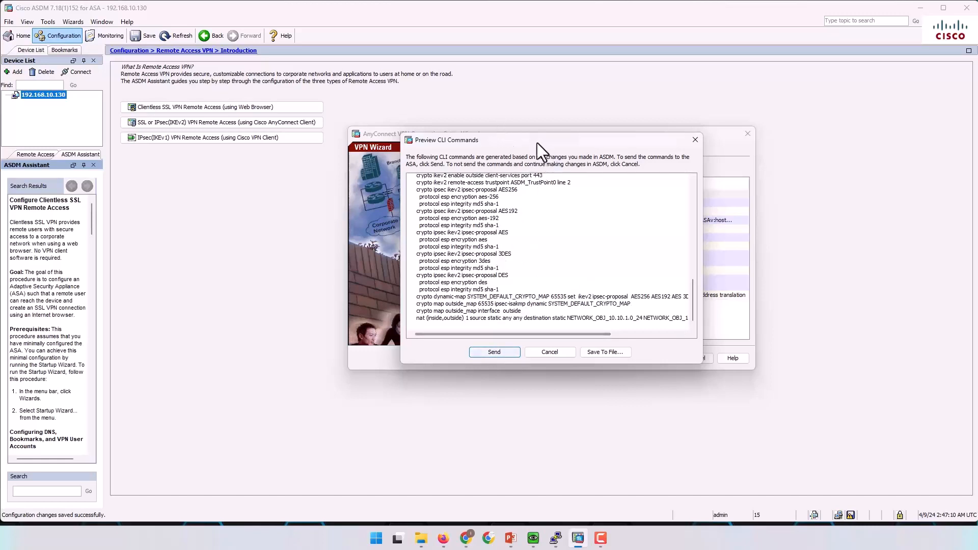
scroll(512, 247, "up", 15)
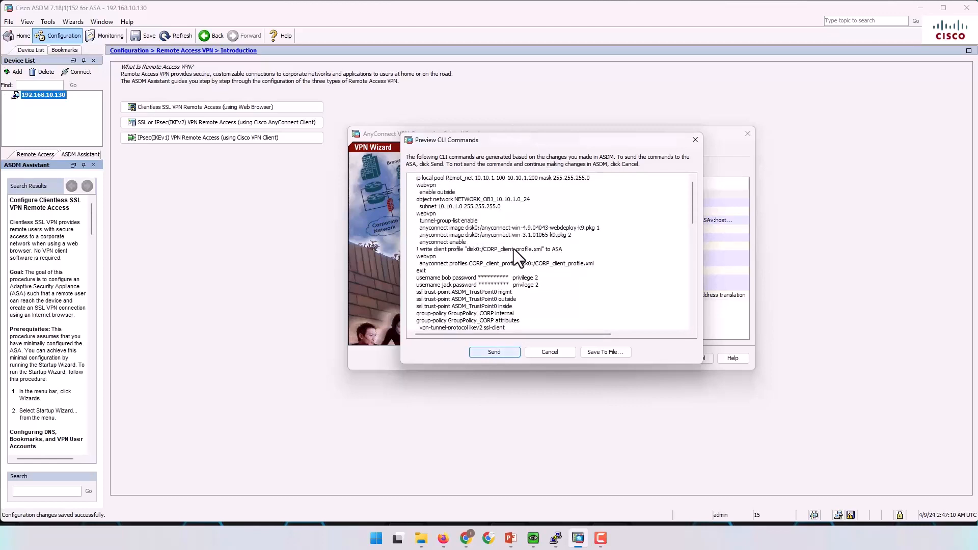
Send the commands to the ASA and centre the Win_PC QEMU window over ASDM.
left_click(500, 353)
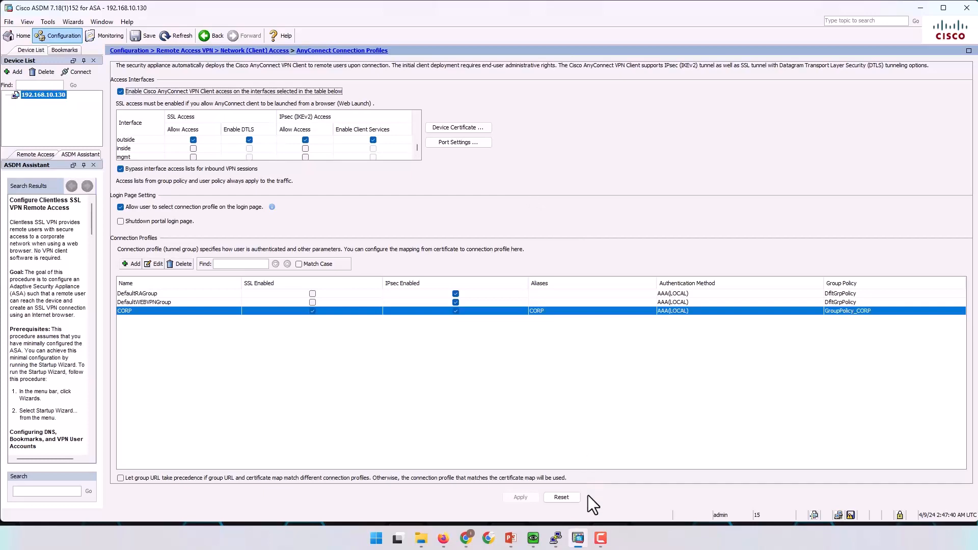
left_click(534, 539)
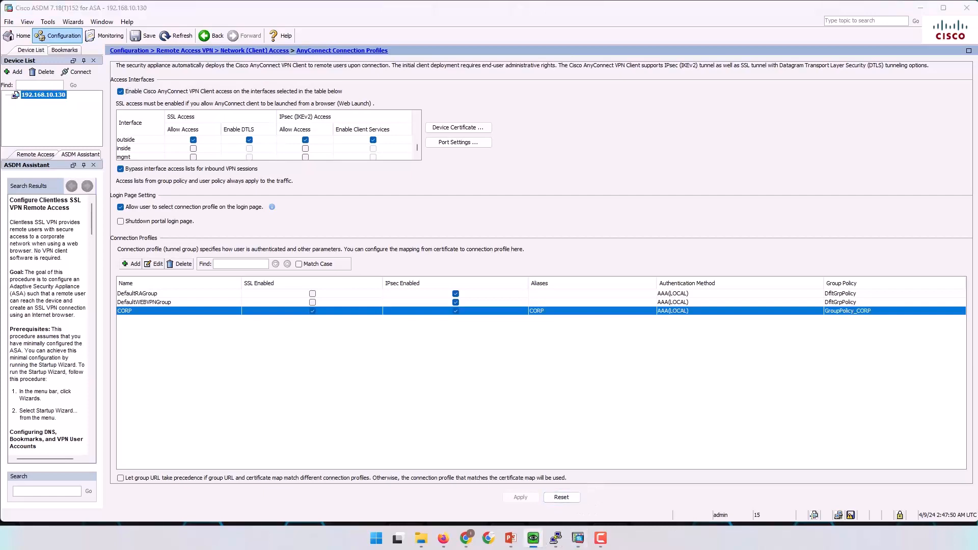
left_click_drag(808, 137, 491, 58)
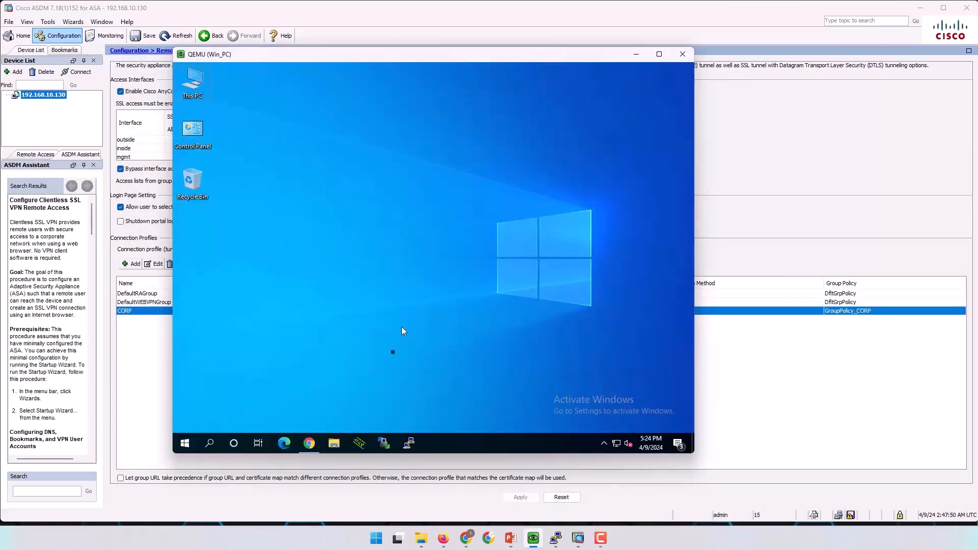
left_click(309, 443)
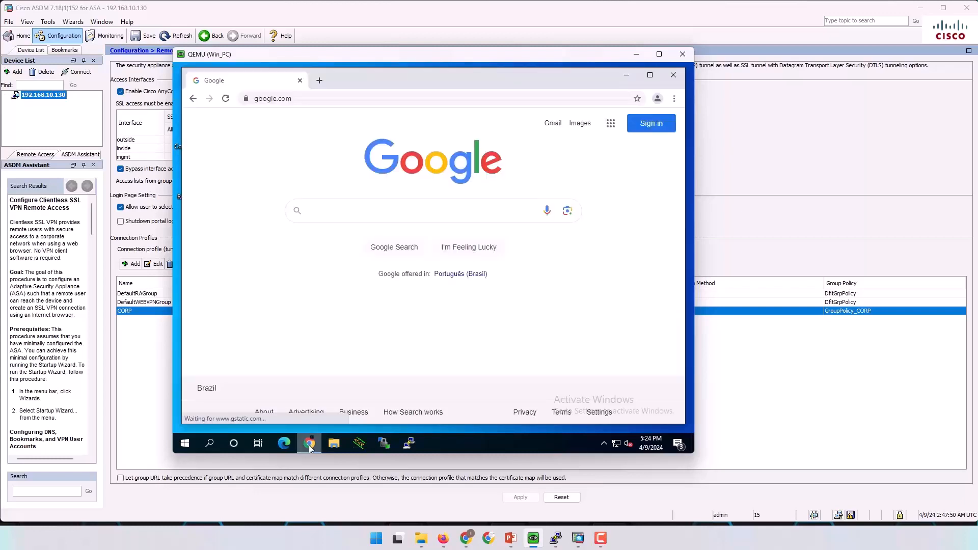
left_click(320, 80)
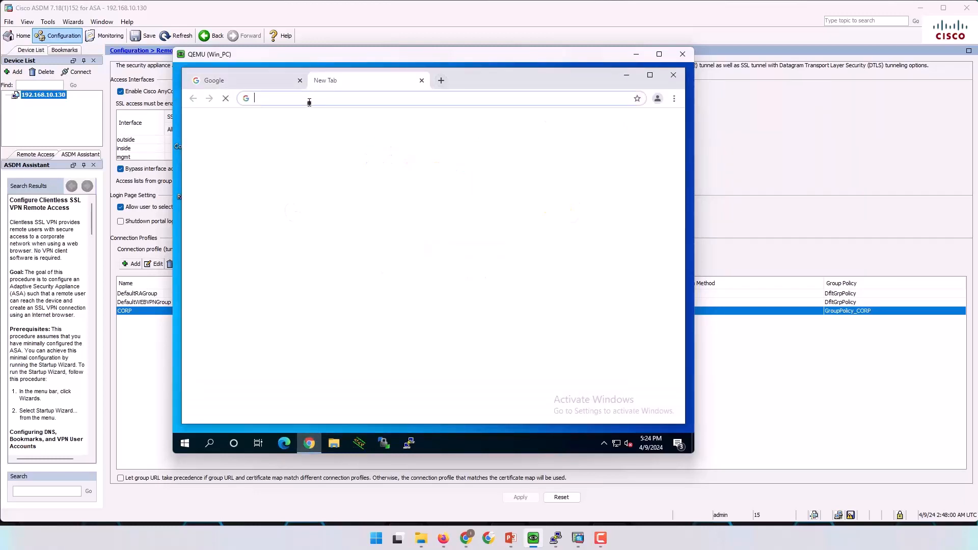
type("https:/")
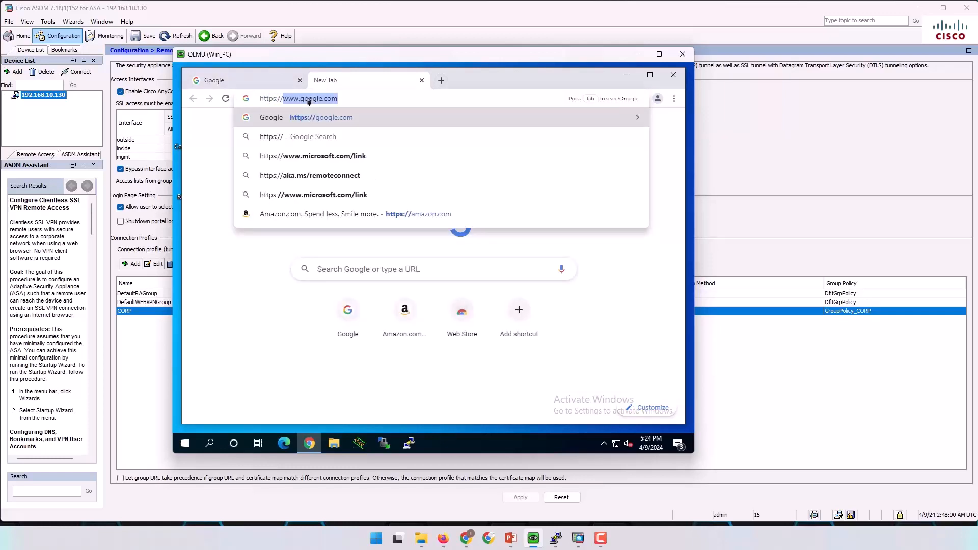
type("/1.1.1.1")
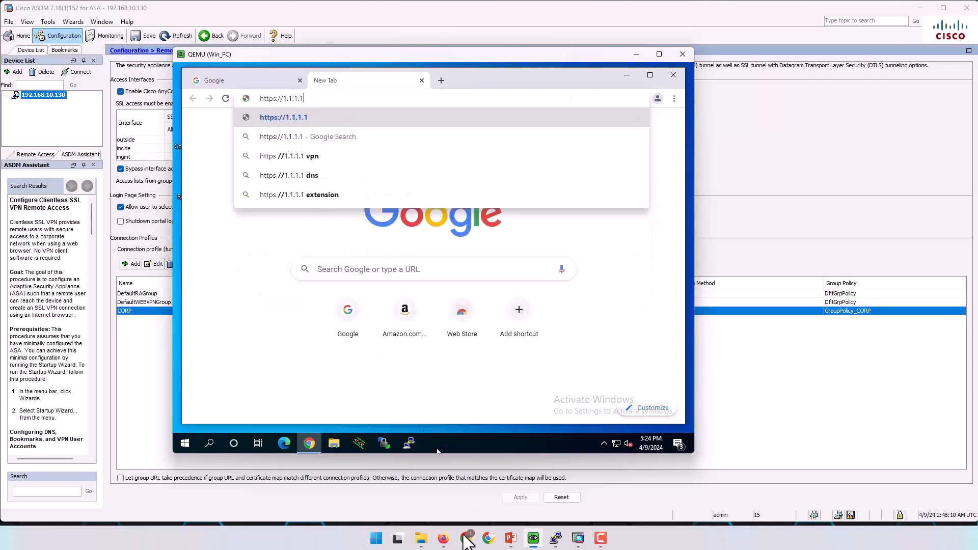
left_click(443, 538)
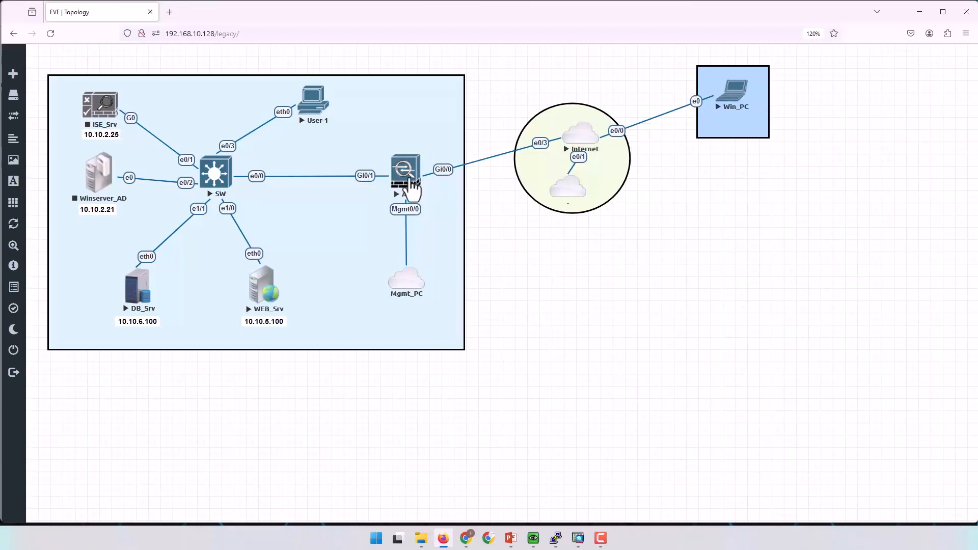
left_click(918, 11)
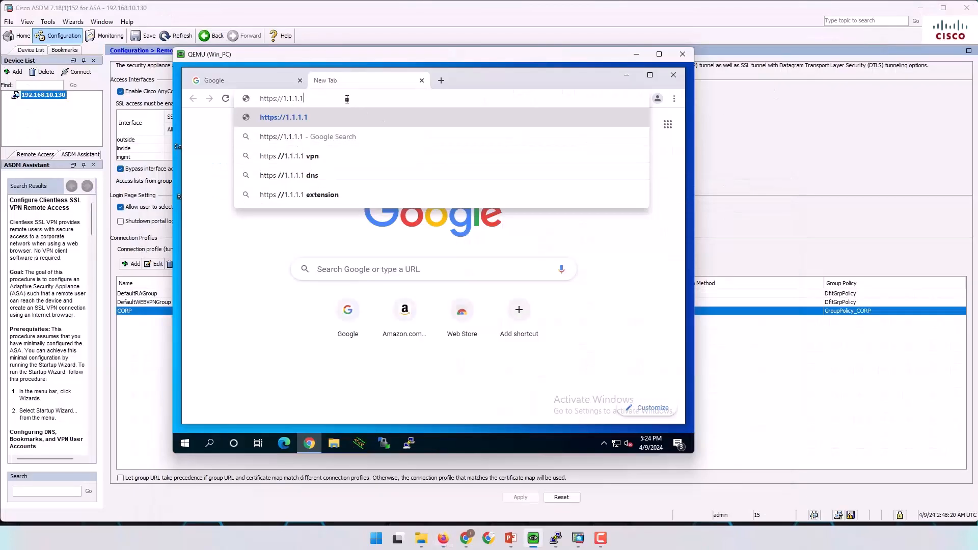
key("Return")
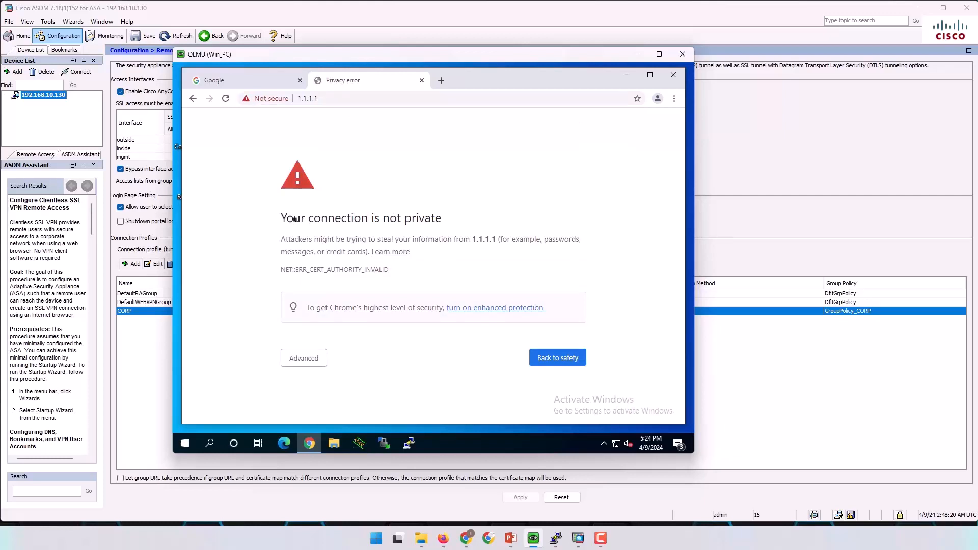
Proceed past the certificate warning to the SSL VPN login page, keeping group CORP.
left_click_drag(294, 220, 468, 225)
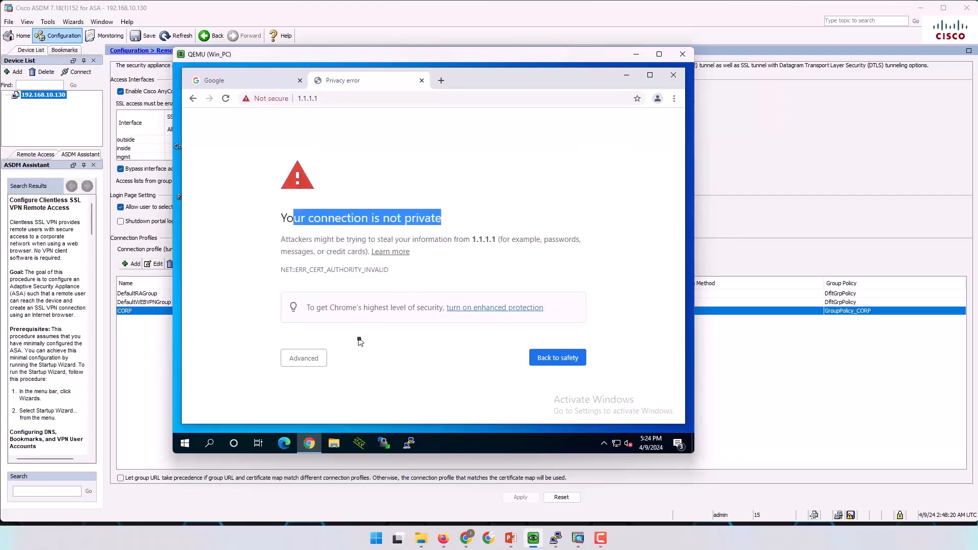
left_click(303, 358)
scroll(367, 346, "down", 1)
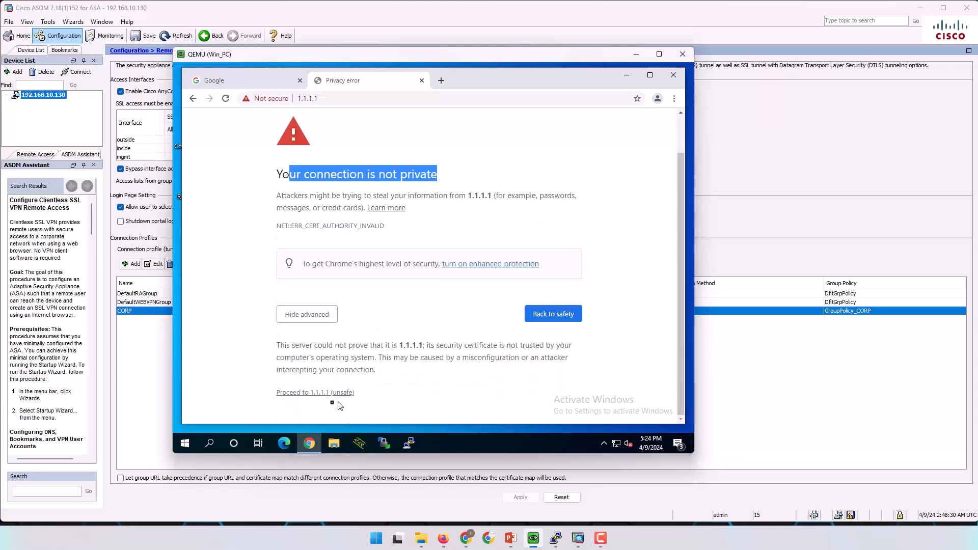
left_click(310, 393)
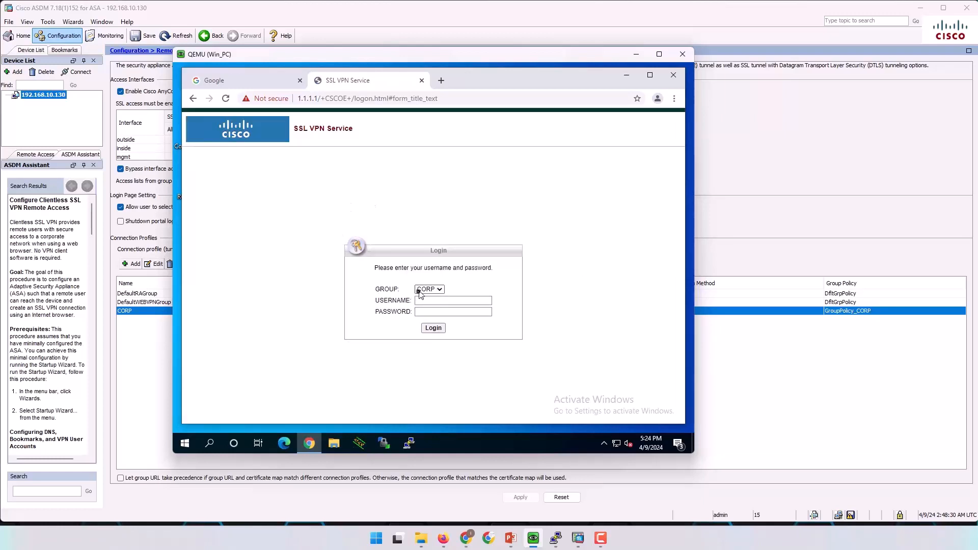
left_click(441, 290)
left_click(443, 290)
Shift the Win_PC window further right and bring ASDM back to the front.
left_click(433, 301)
left_click(432, 313)
left_click_drag(487, 56, 628, 47)
left_click(218, 348)
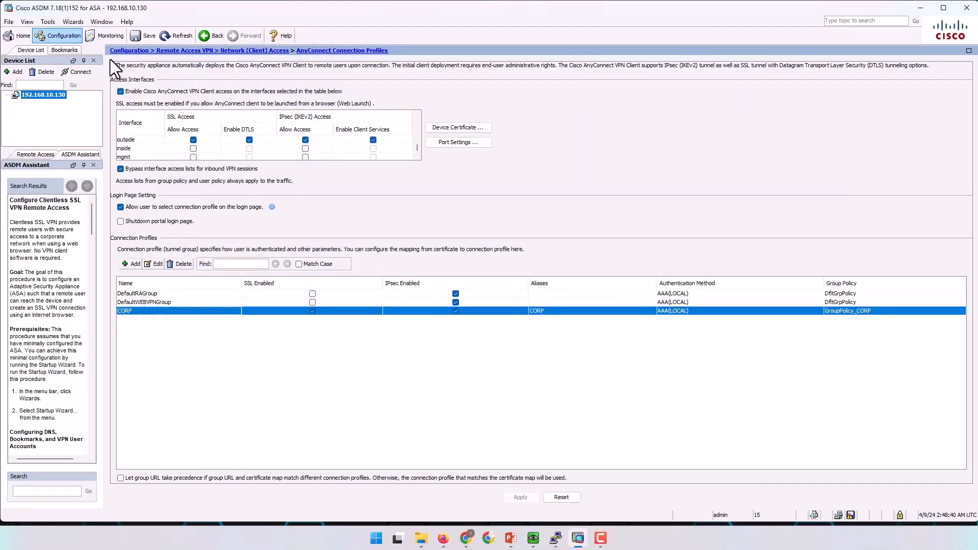
Open the first user under Remote Access VPN > AAA/Local Users > Local Users for editing.
left_click(65, 39)
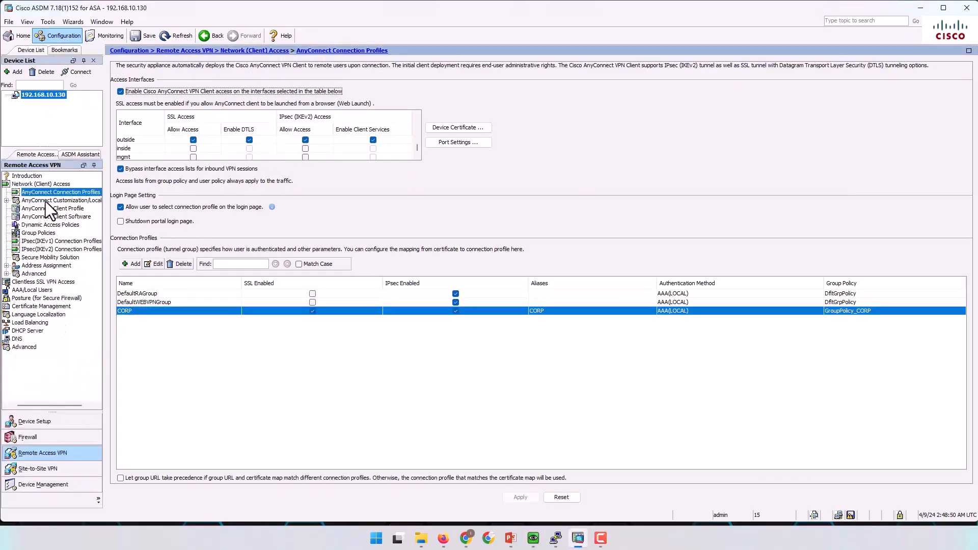
left_click(39, 289)
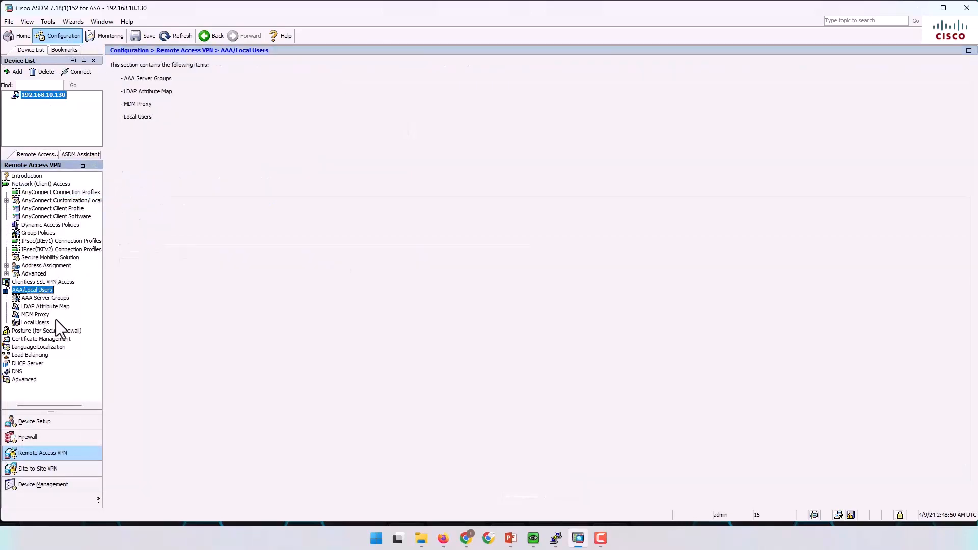
left_click(36, 323)
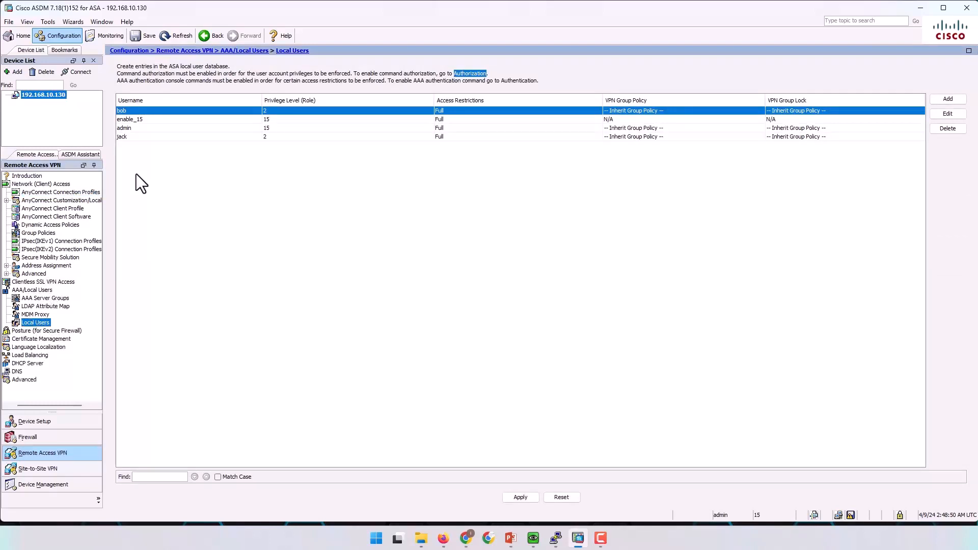
left_click(123, 111)
double_click(122, 111)
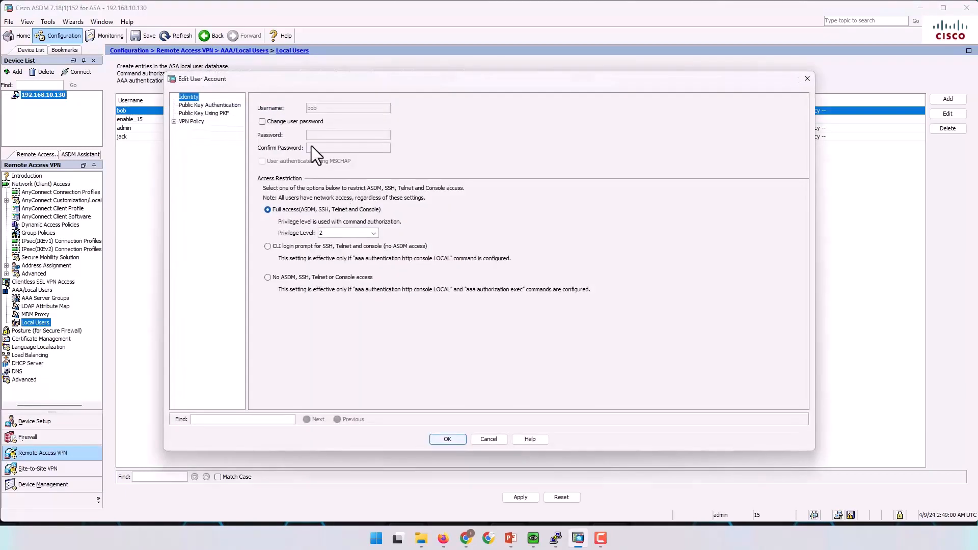
Set a new password for that user, apply and send it to the ASA, then minimize ASDM.
left_click(262, 121)
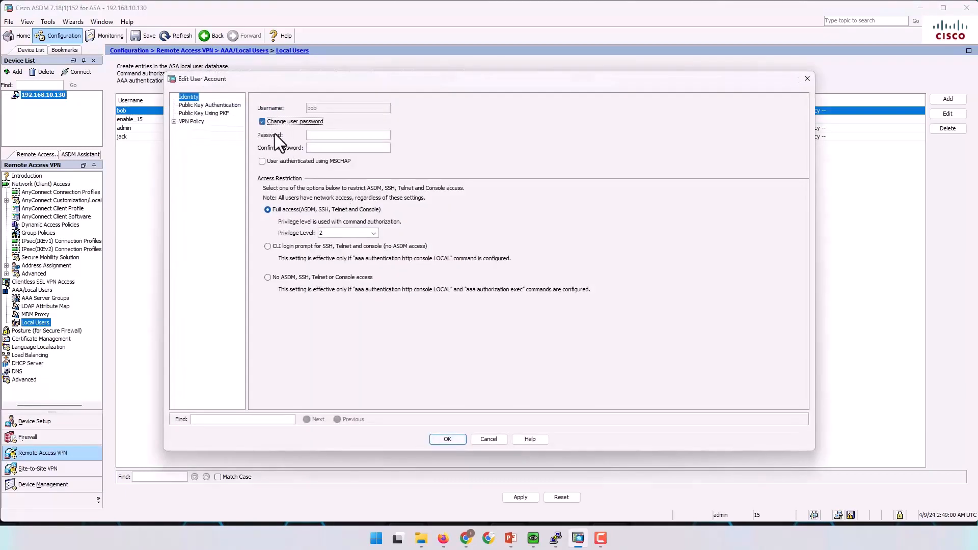
left_click(331, 135)
left_click(449, 437)
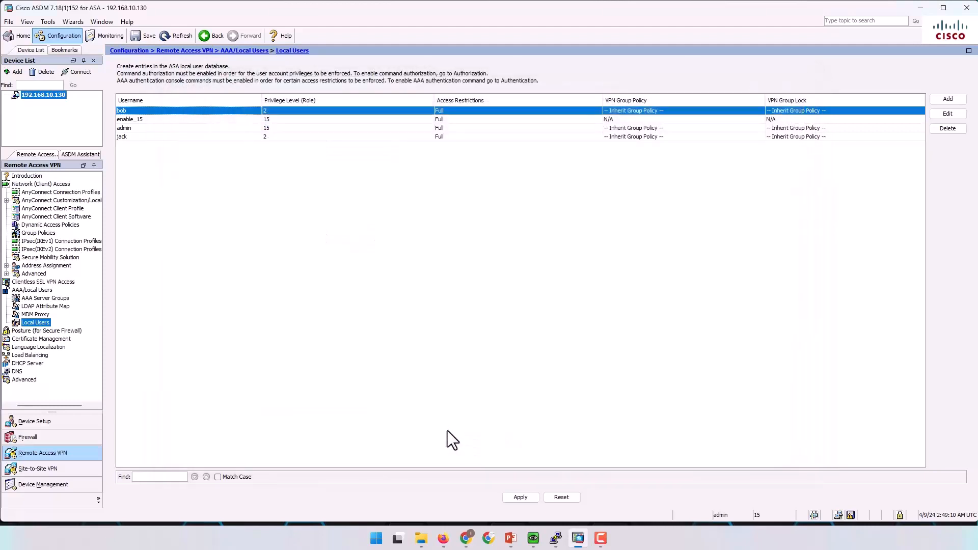
left_click(512, 494)
left_click(442, 366)
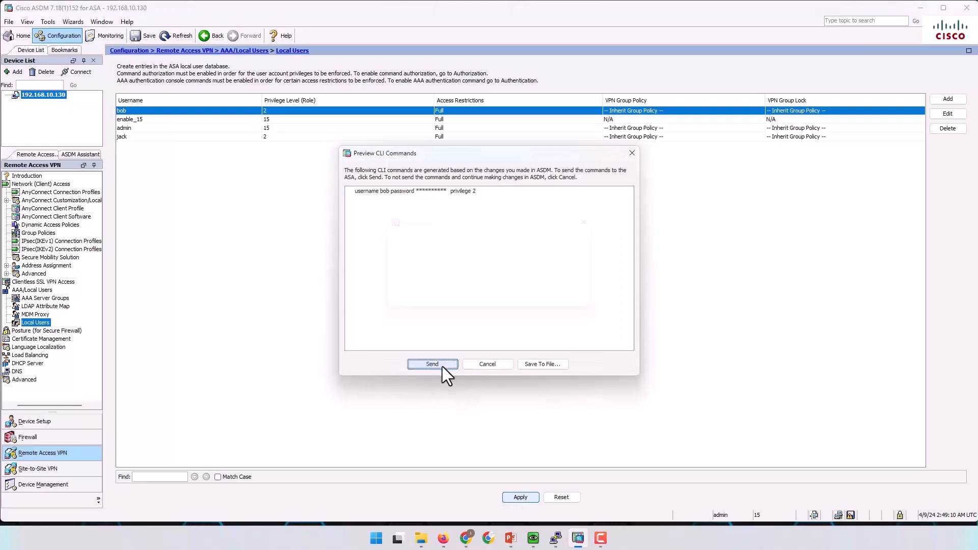
left_click(922, 8)
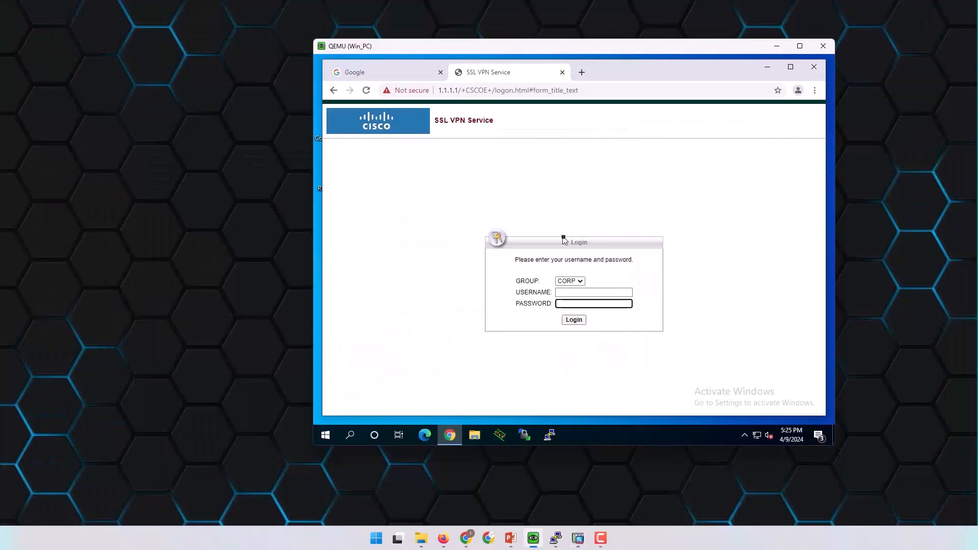
Sign in to the SSL VPN portal with the VPN user's username and password.
left_click(574, 292)
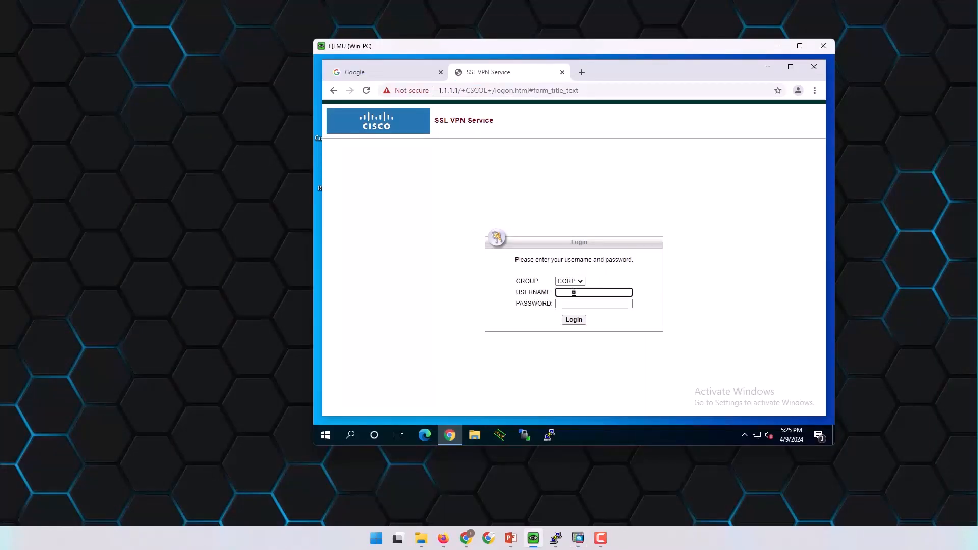
key("Tab")
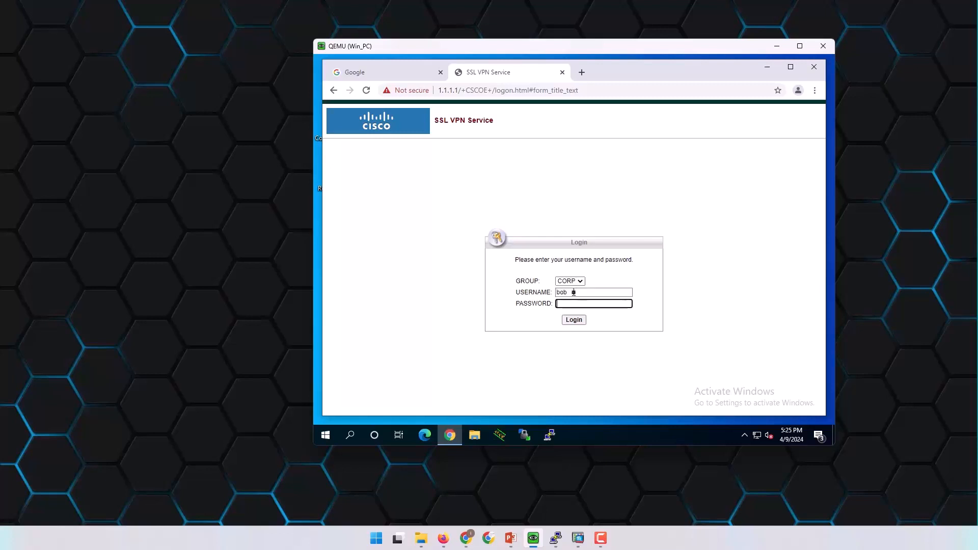
type("•••••")
left_click(574, 320)
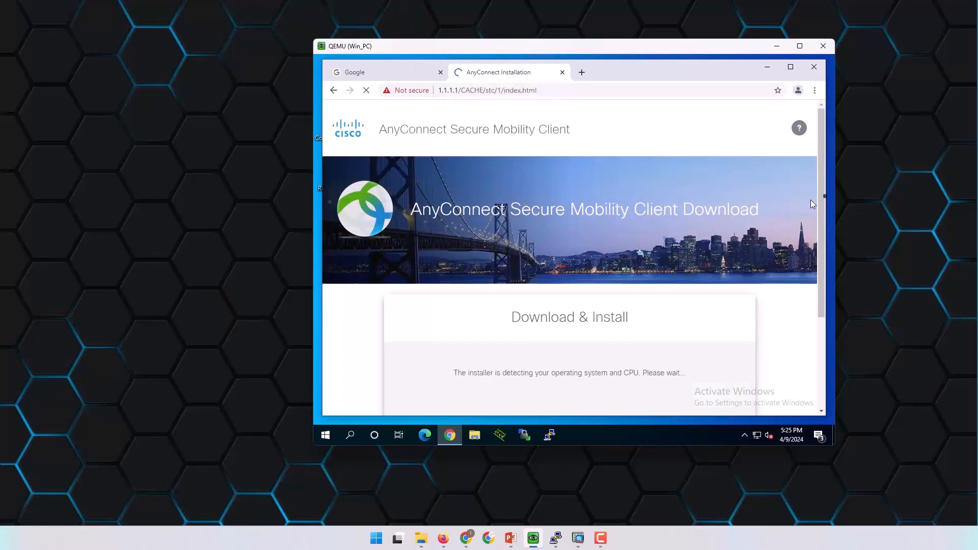
Download the AnyConnect installer for Windows from the Download & Install page.
mouse_move(821, 171)
left_mouse_down()
mouse_move(818, 191)
mouse_move(814, 161)
left_mouse_up()
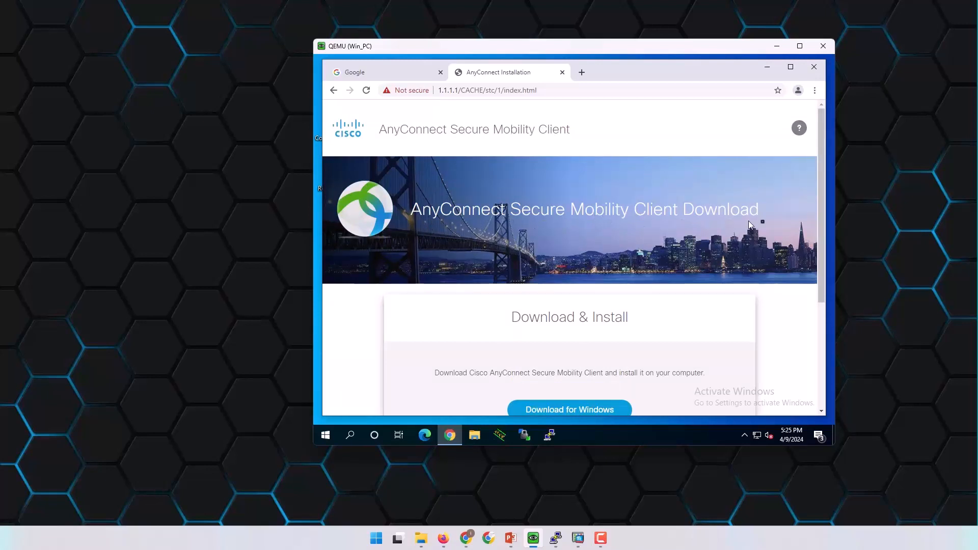
scroll(698, 229, "down", 3)
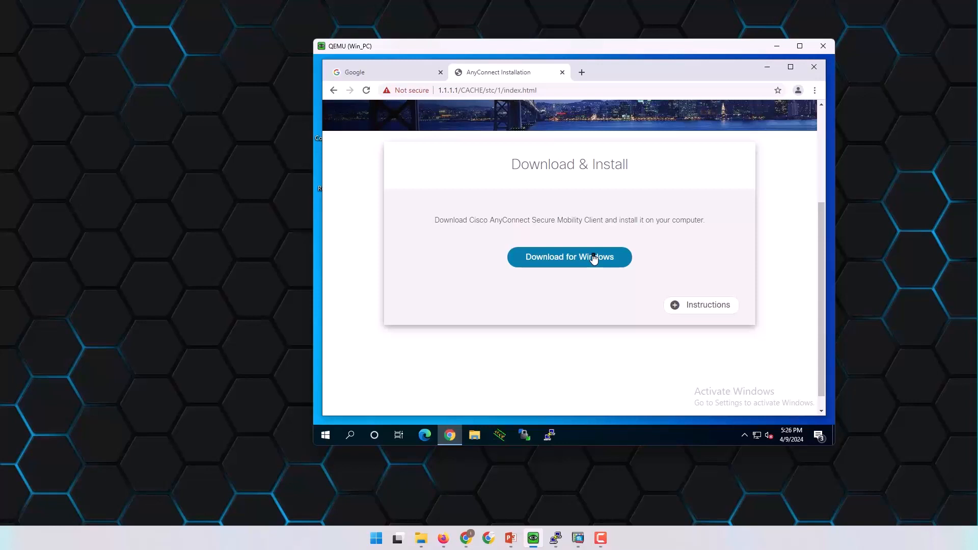
left_click(594, 258)
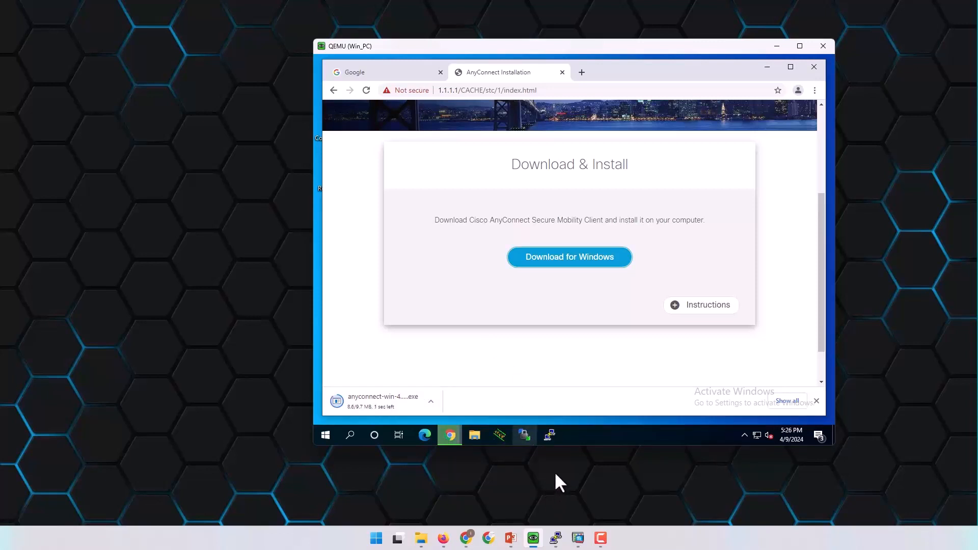
Hide ASDM to get back to the Win_PC window.
left_click(577, 538)
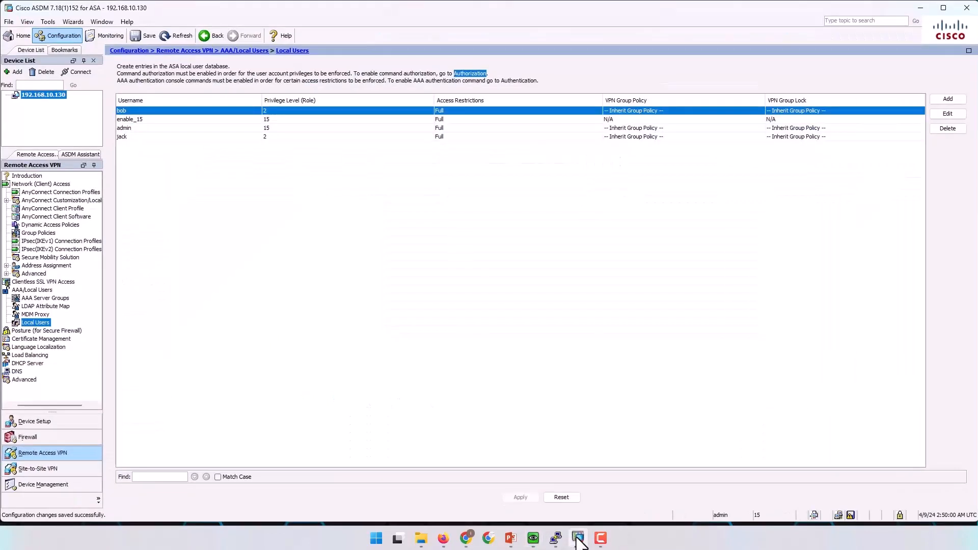
mouse_move(579, 538)
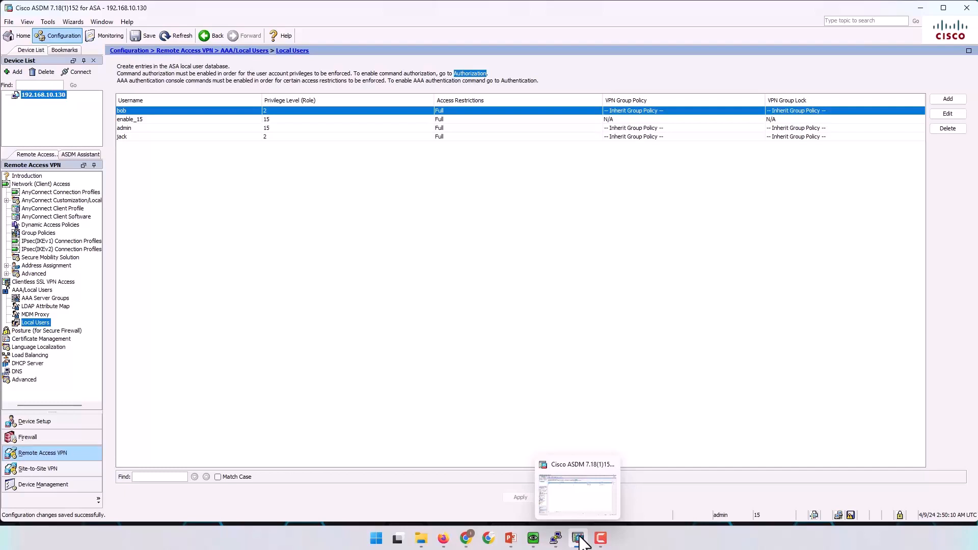
left_click(580, 538)
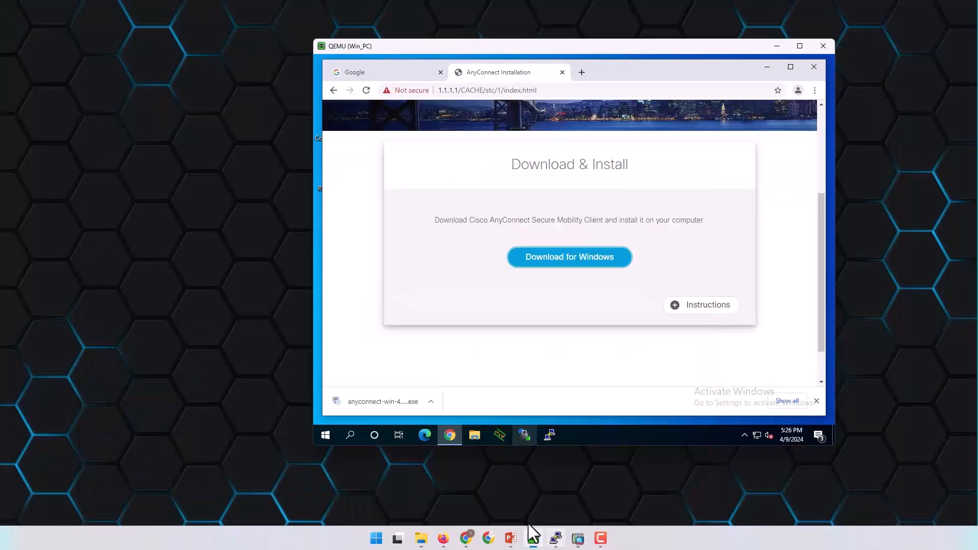
Locate anyconnect-win-4.9.04043-webdeploy-k9.pkg on New Volume (D:) in File Explorer, then minimize Explorer.
left_click(421, 539)
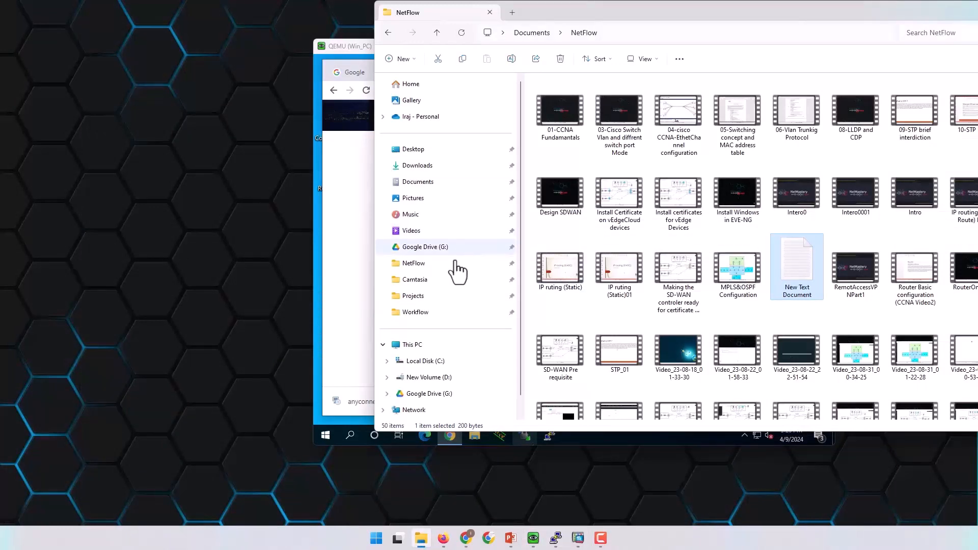
left_click(414, 345)
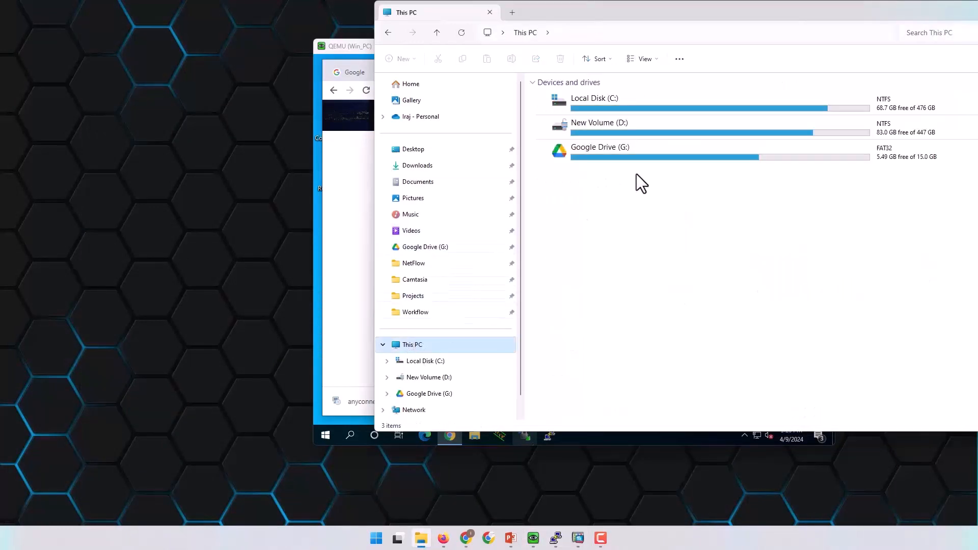
double_click(622, 124)
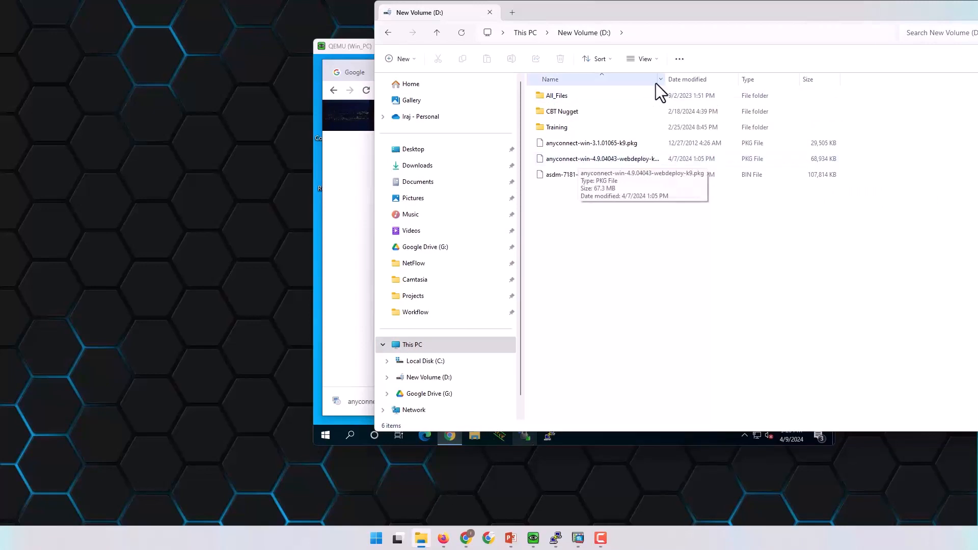
left_click_drag(665, 78, 710, 79)
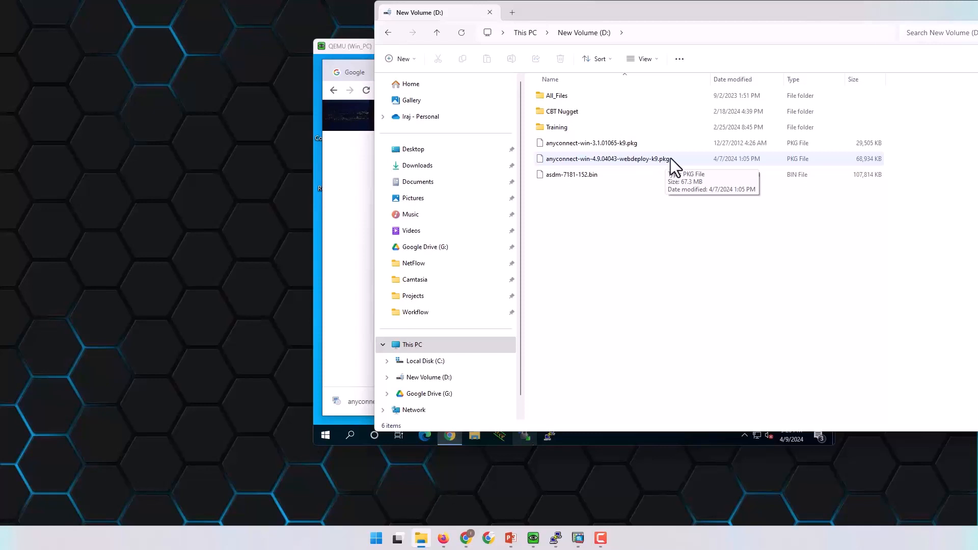
left_click(603, 159)
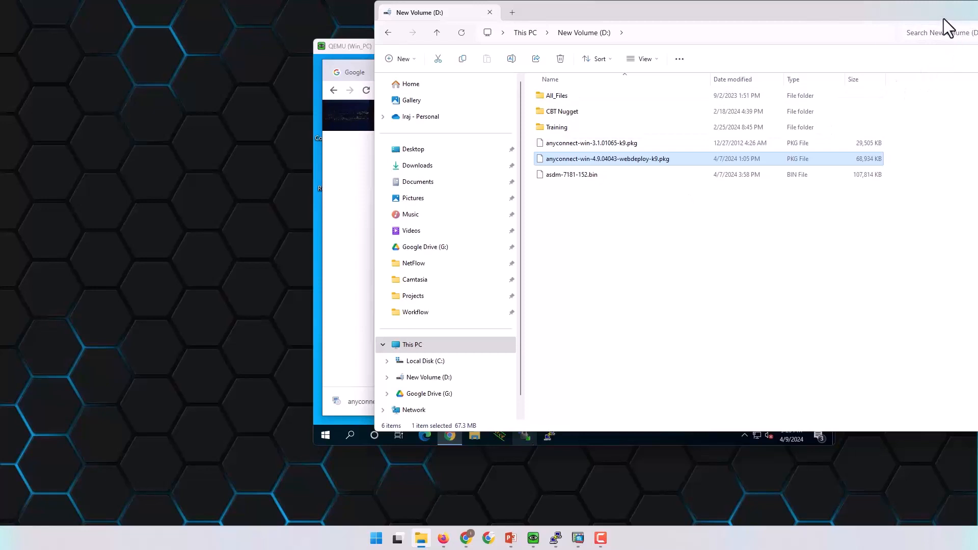
left_click_drag(944, 19, 749, 45)
left_click(836, 40)
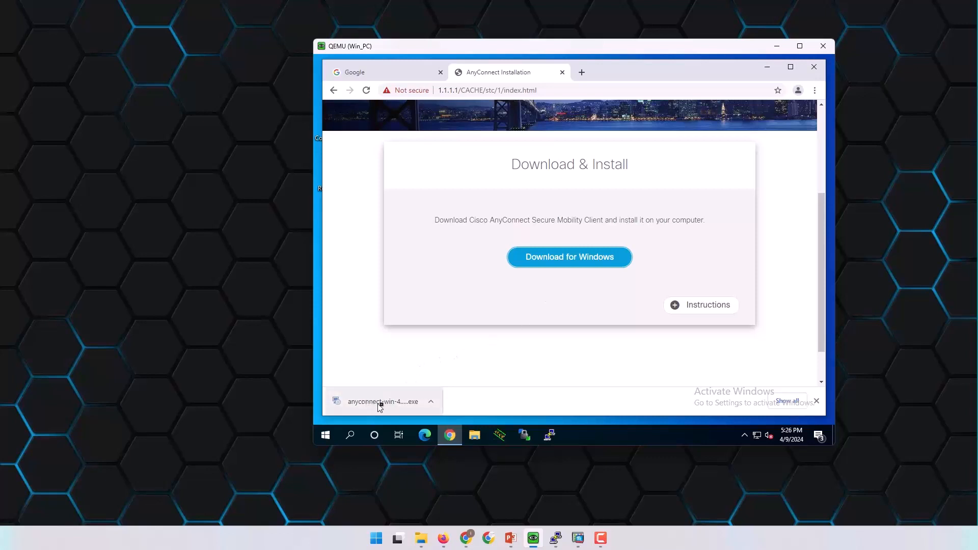
Run the downloaded AnyConnect installer and advance its wizard past Welcome to the license agreement.
left_click(432, 403)
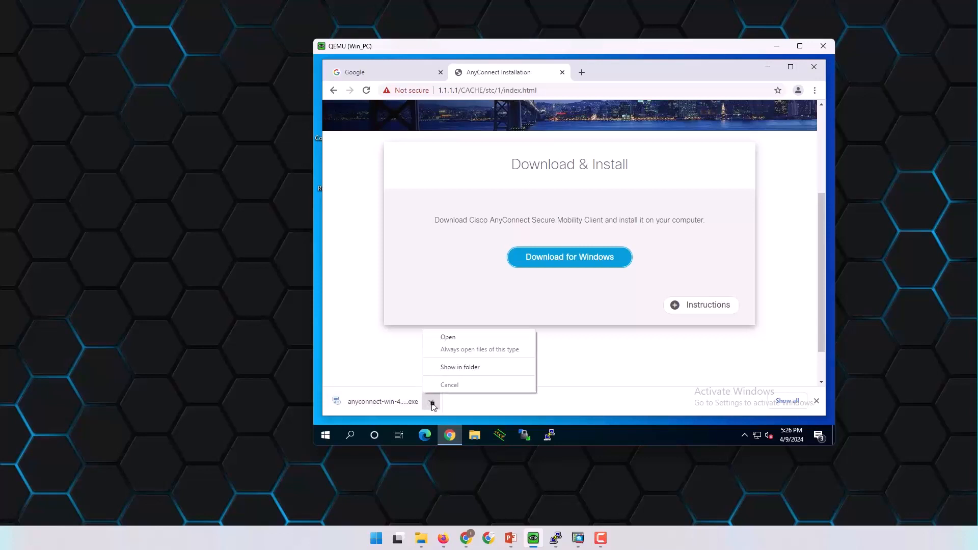
left_click(456, 339)
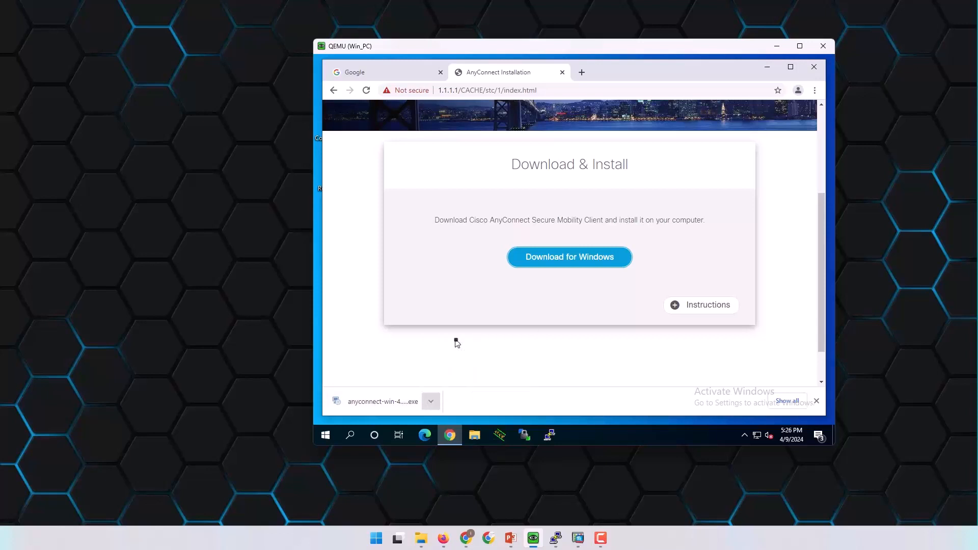
left_click(767, 67)
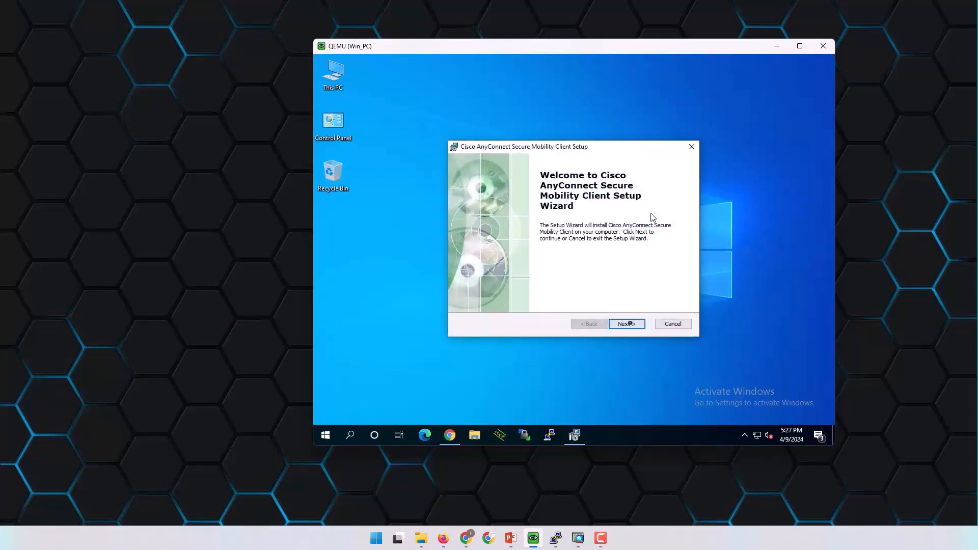
left_click_drag(657, 46, 592, 46)
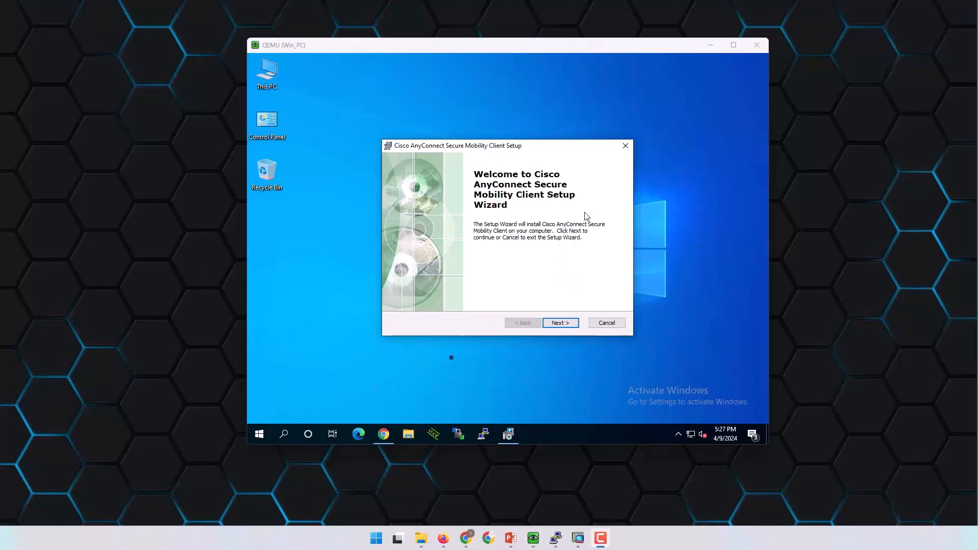
left_click(565, 251)
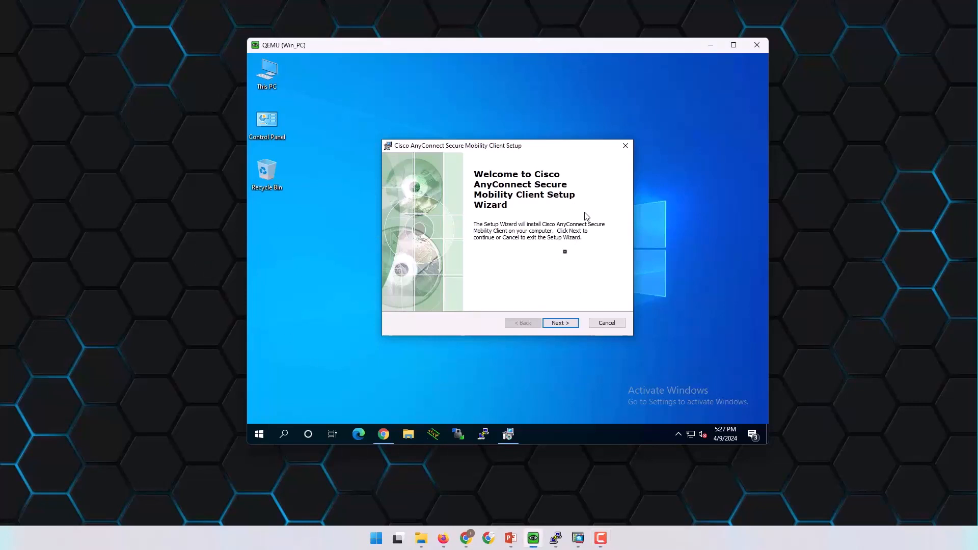
key("Return")
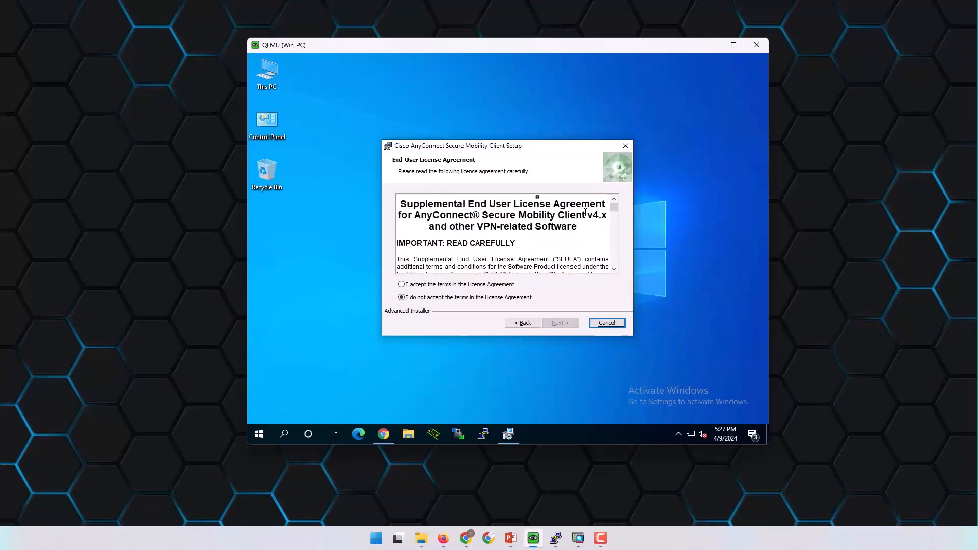
Reopen and reposition the Win_PC console window showing the setup wizard.
left_click(758, 46)
left_click(455, 539)
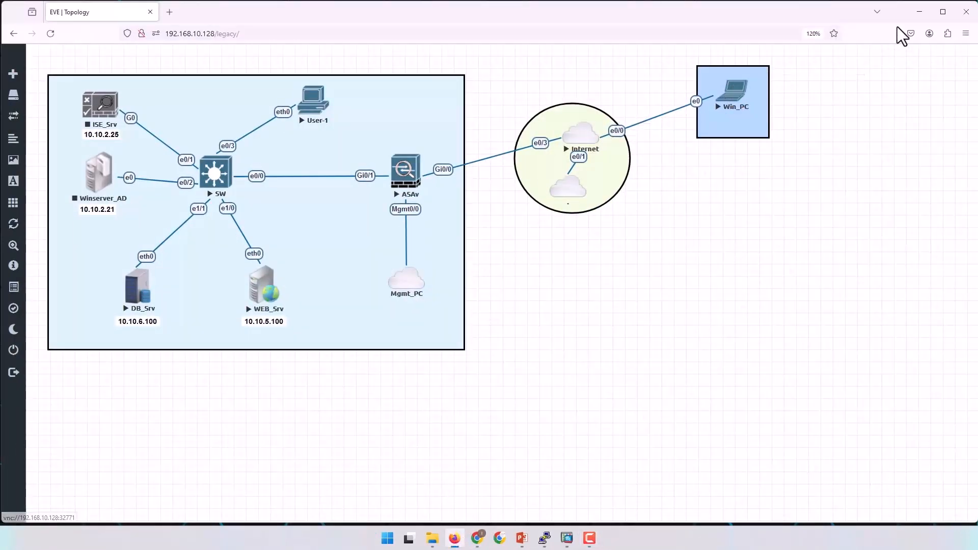
left_click(913, 10)
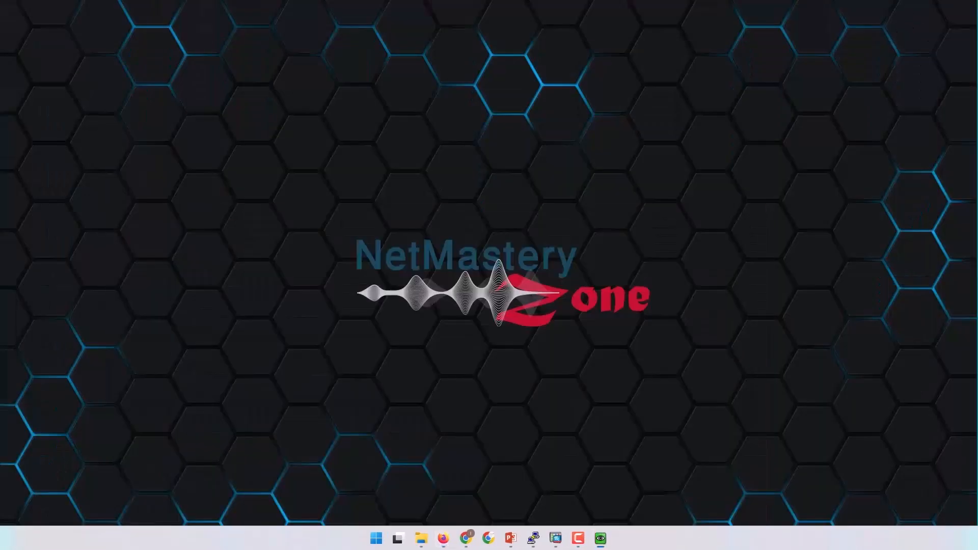
left_click_drag(559, 159, 244, 109)
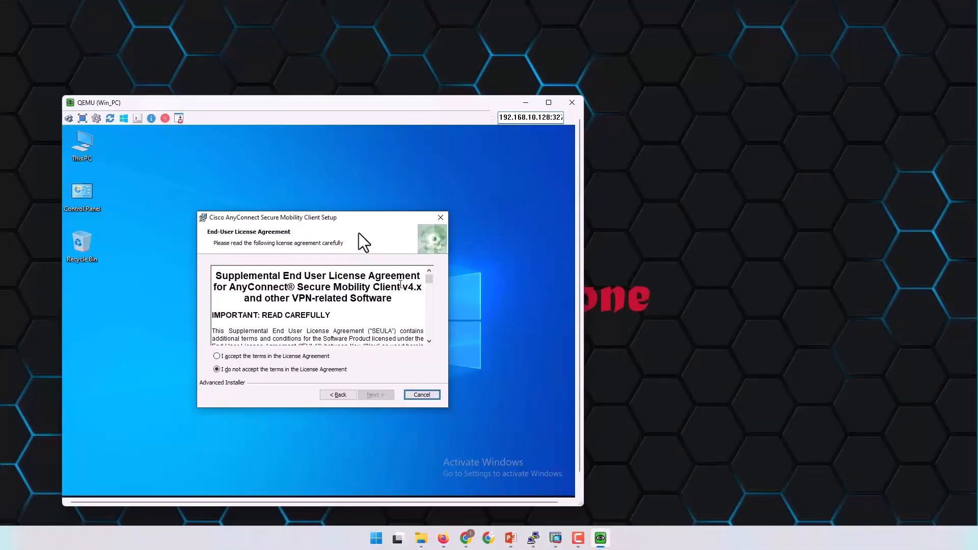
left_click_drag(399, 100, 468, 63)
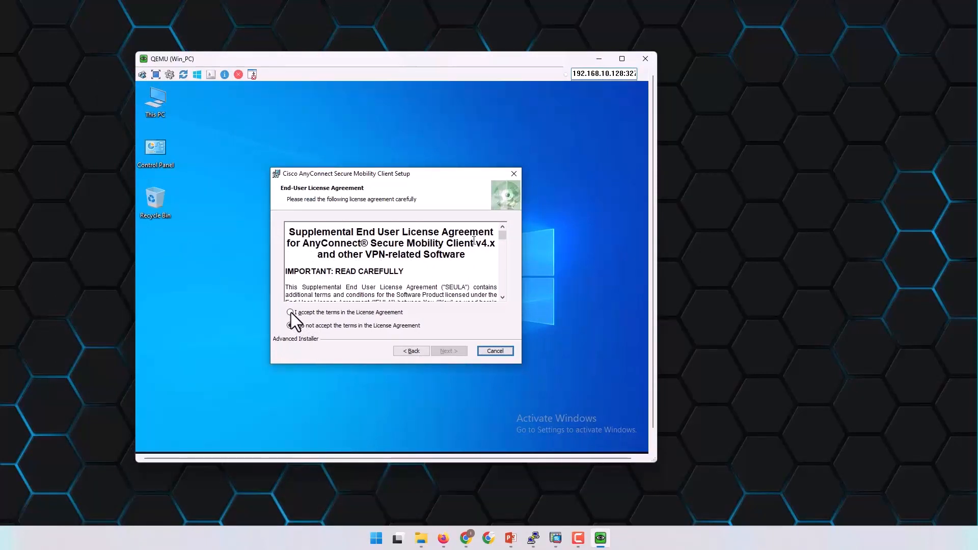
Accept the license terms, install AnyConnect Secure Mobility Client, and finish the wizard.
key("Tab")
key("Tab")
key("Tab")
key("Tab")
key("Tab")
key("Tab")
key("Tab")
key("Tab")
key("Tab")
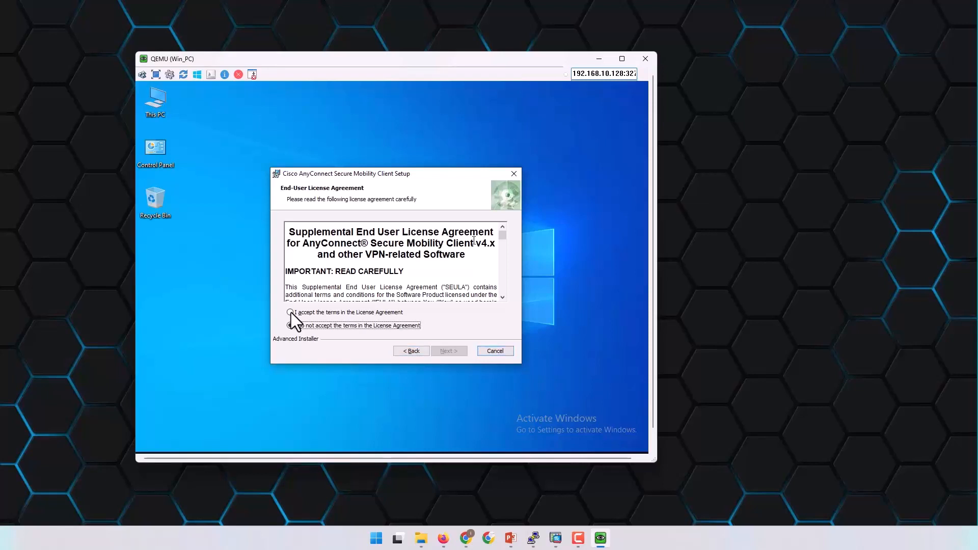
left_click(290, 312)
key("Tab")
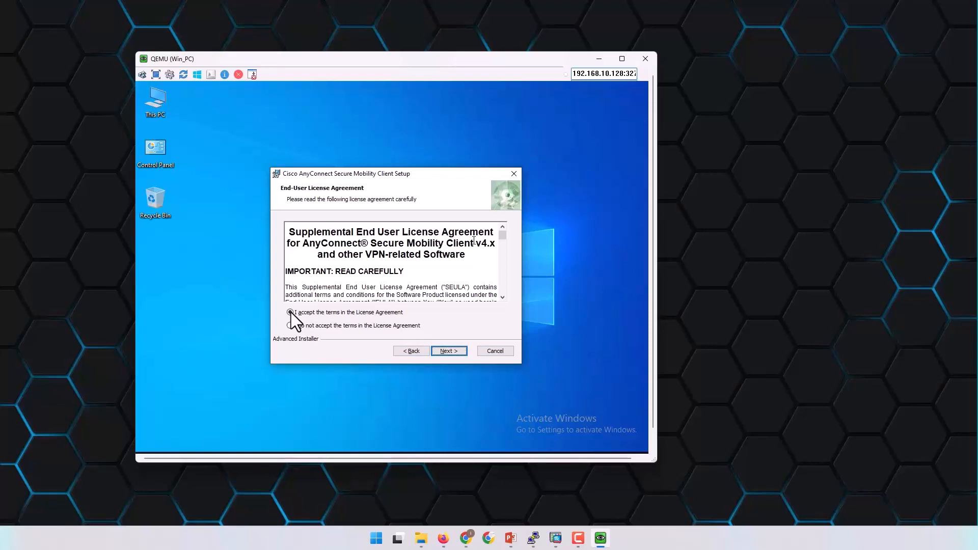
key("Return")
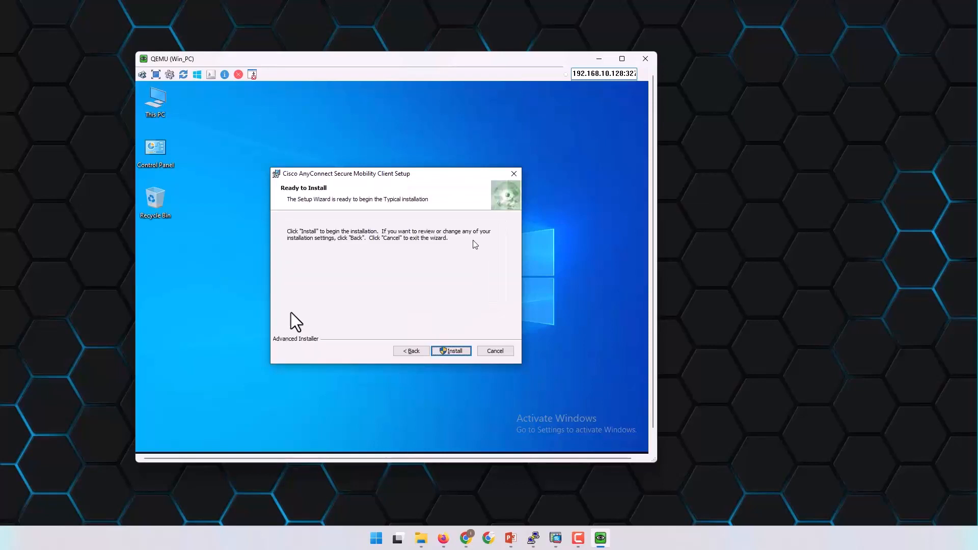
key("Return")
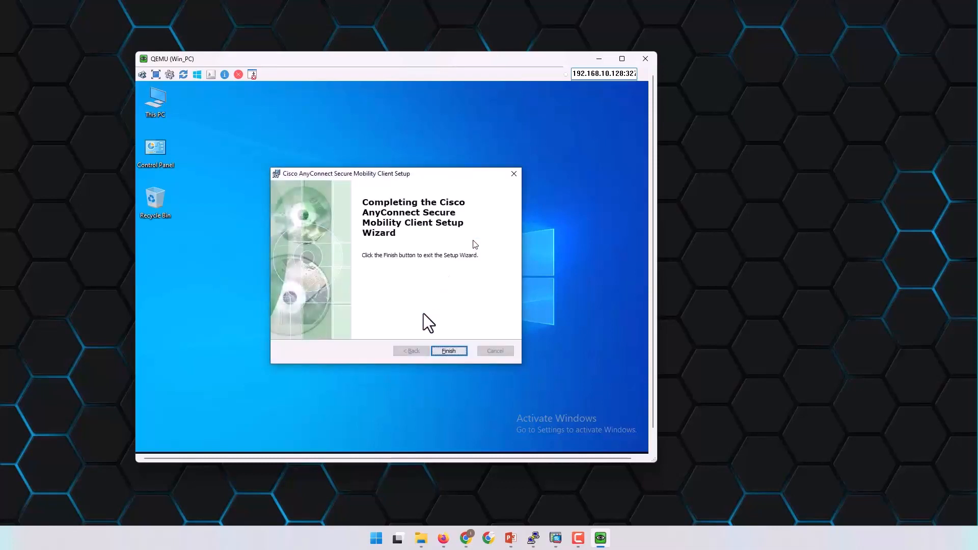
left_click(451, 355)
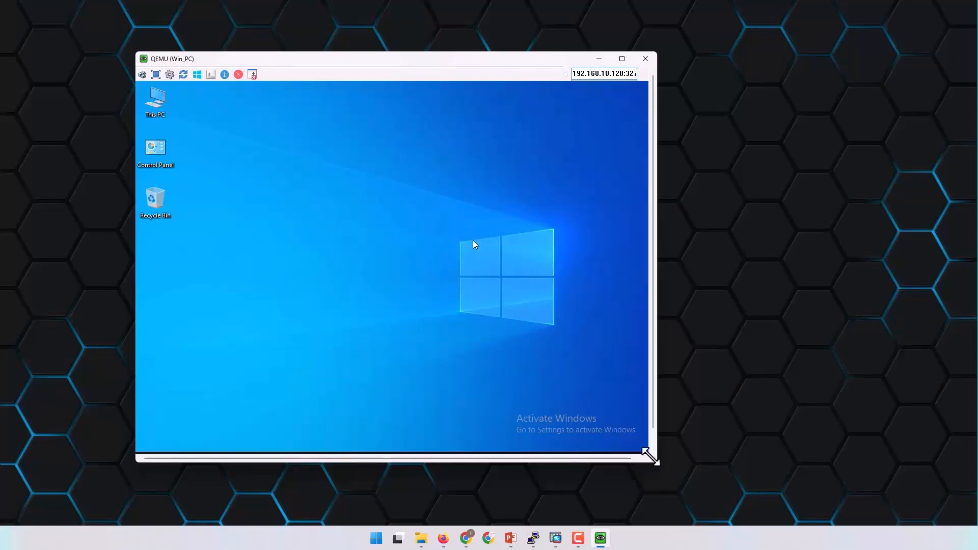
Launch Cisco AnyConnect Secure Mobility Client from the Win_PC Start menu's Recently added list.
left_click_drag(657, 463, 732, 503)
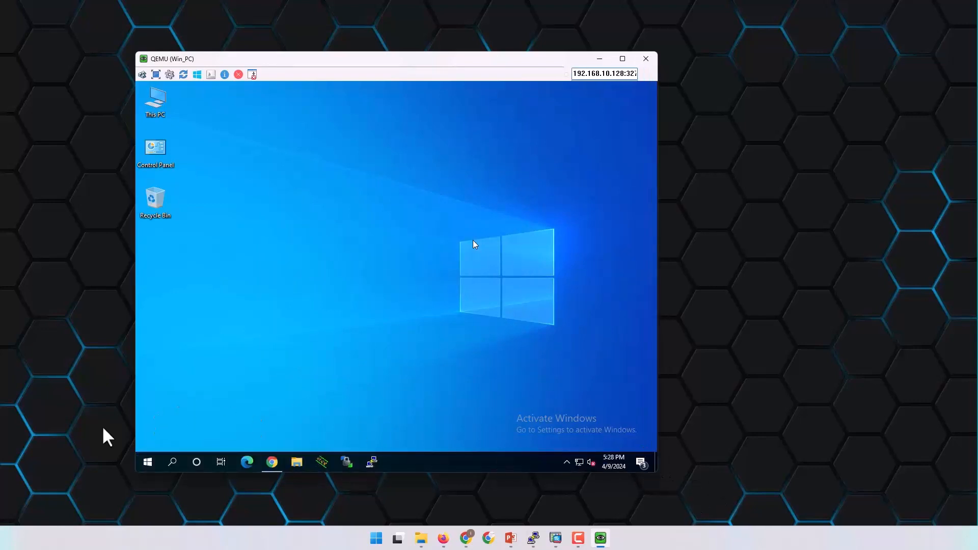
key("super")
left_click(260, 326)
left_click(197, 75)
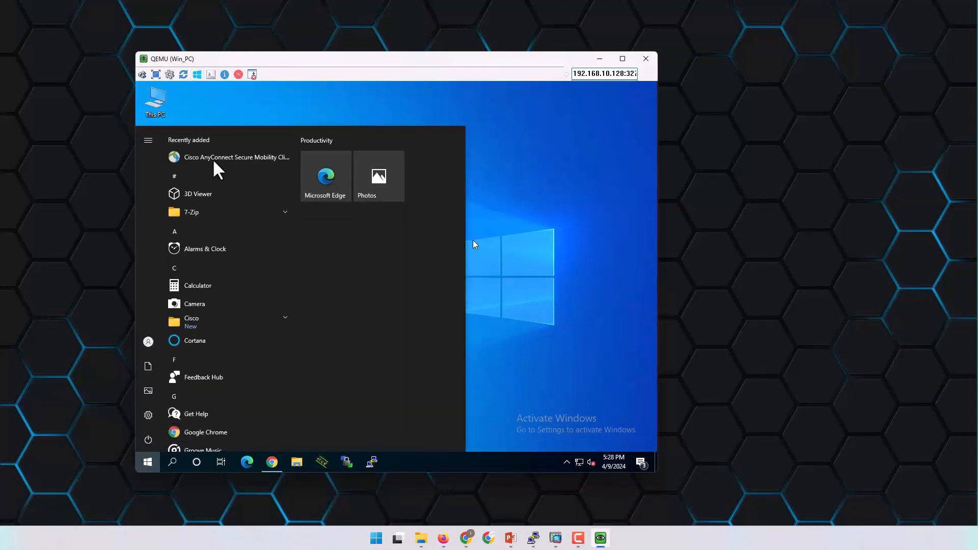
key("Down")
key("Down")
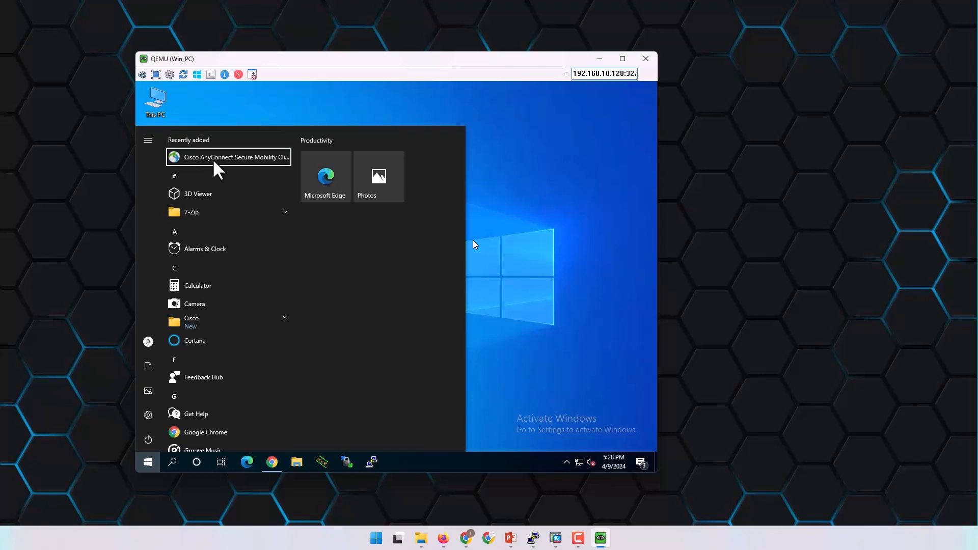
key("Return")
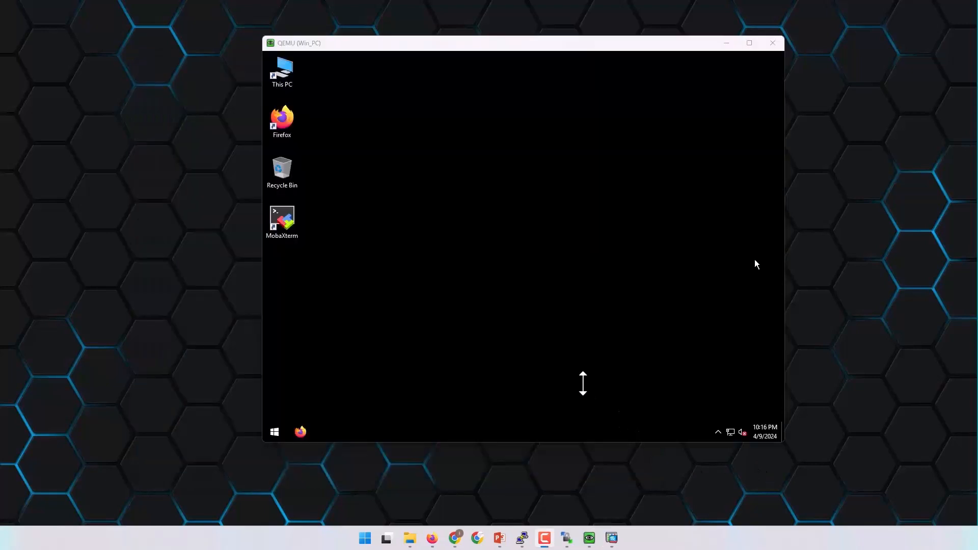
left_click(756, 263)
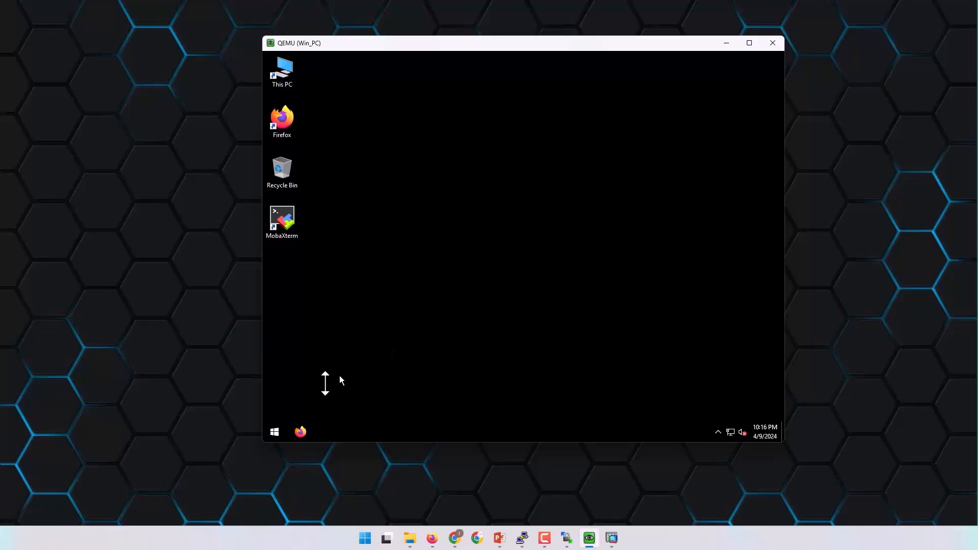
left_click(274, 433)
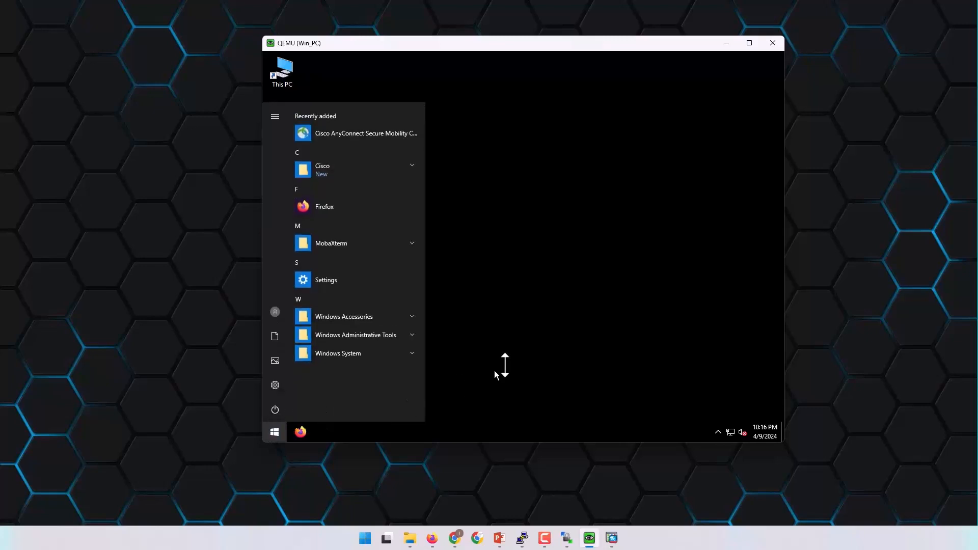
left_click(373, 133)
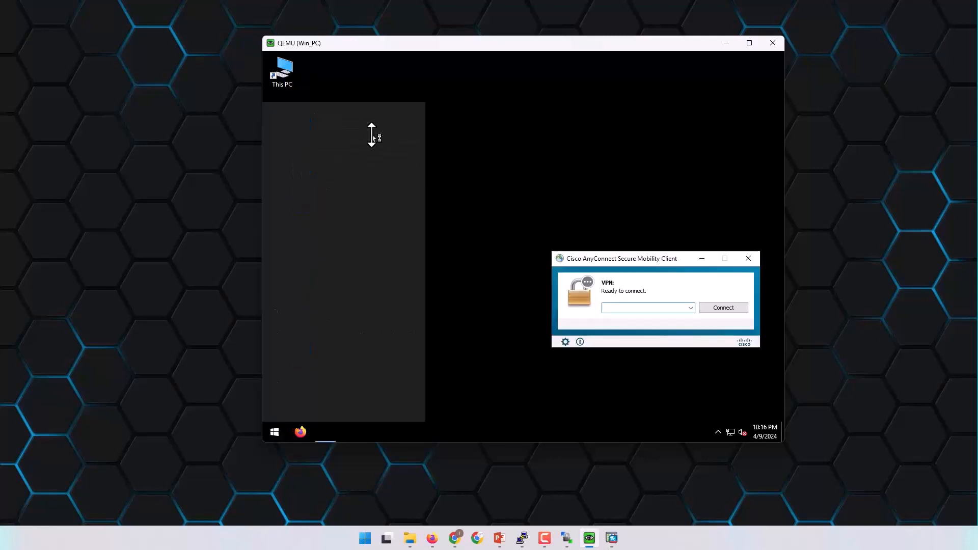
Open AnyConnect's settings on the VPN Preferences tab, showing every option unchecked.
left_click_drag(638, 258, 622, 252)
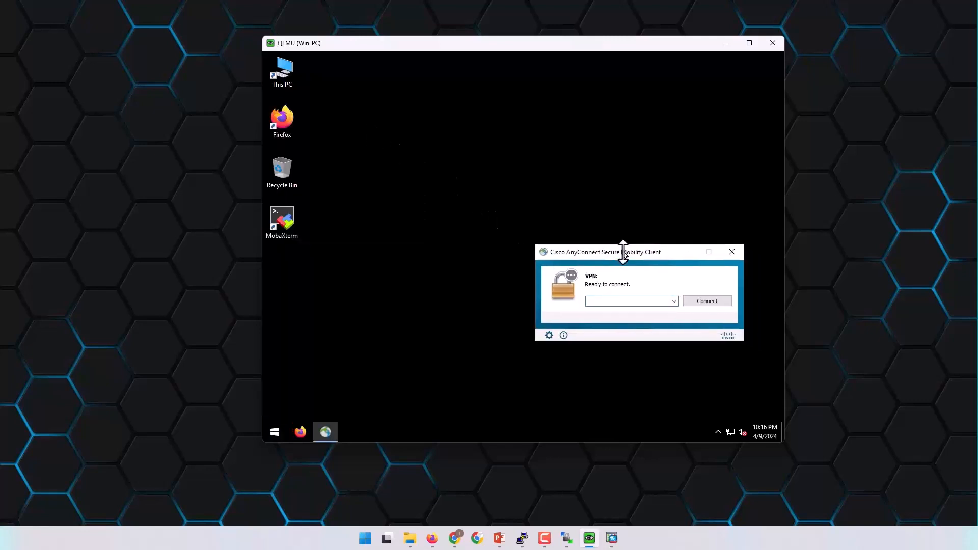
left_click(610, 301)
left_click(554, 336)
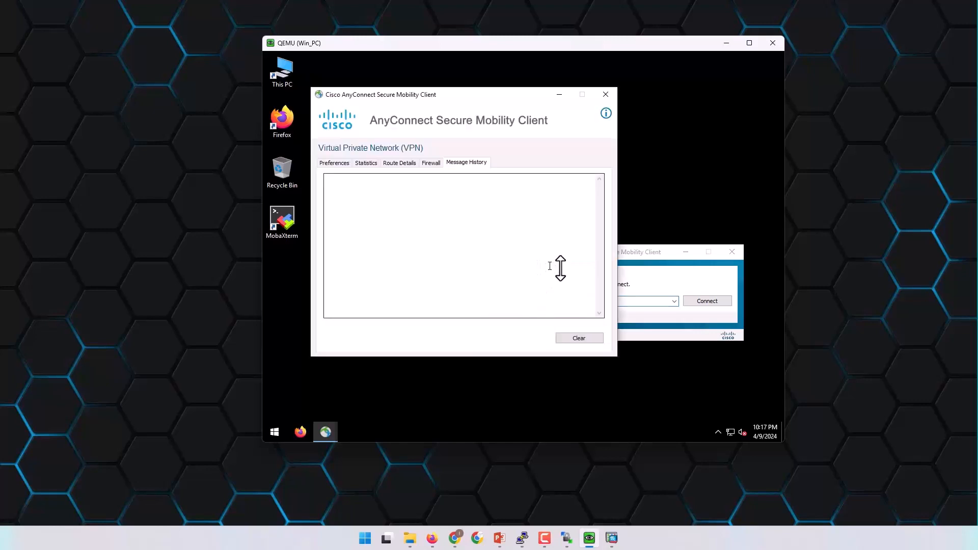
left_click(335, 164)
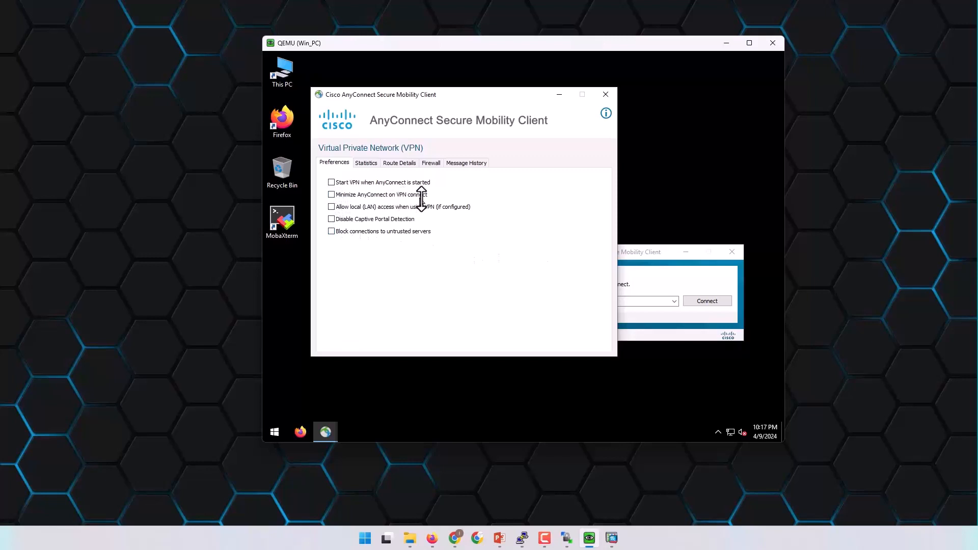
Bring the AnyConnect connect window forward and check the server address 1.1.1.1.
left_click(663, 252)
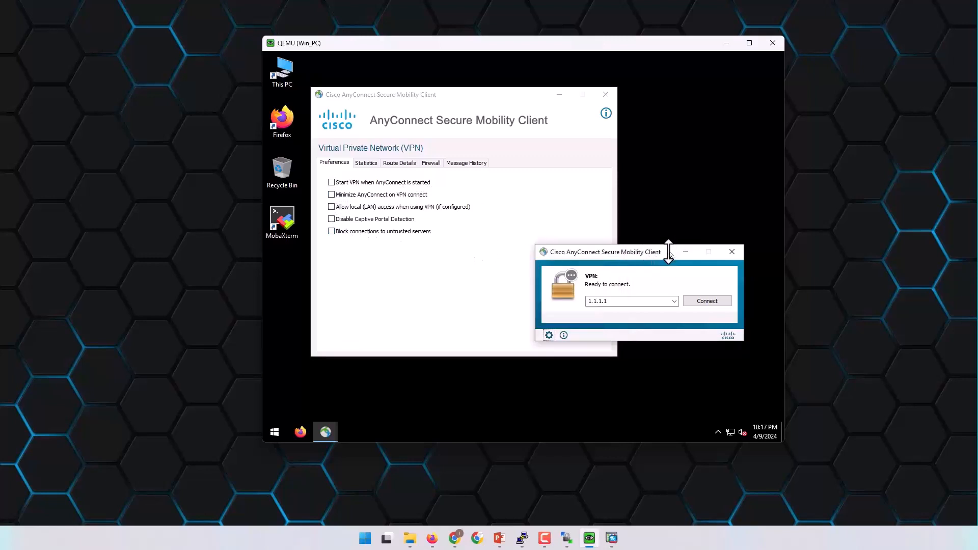
left_click_drag(670, 253, 653, 249)
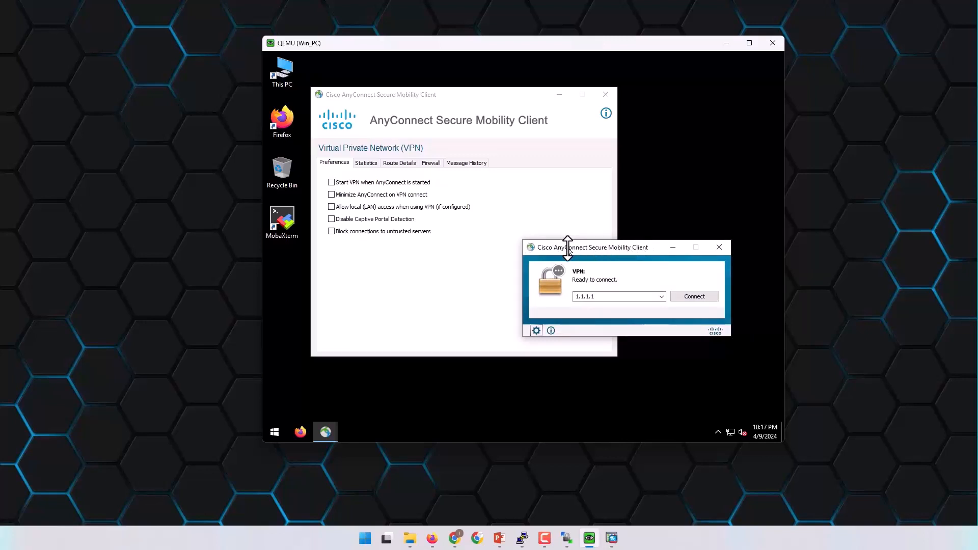
left_click(609, 297)
left_click(619, 297)
Browse the Statistics, Firewall and Message History tabs, then return to the connect window.
left_click(365, 164)
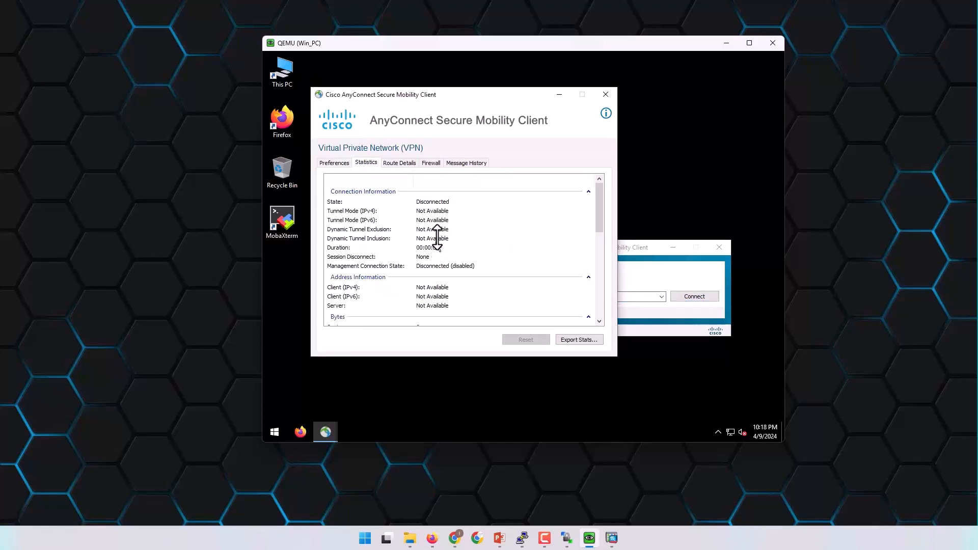
scroll(438, 237, "down", 5)
scroll(440, 237, "up", 5)
left_click(436, 165)
left_click(460, 164)
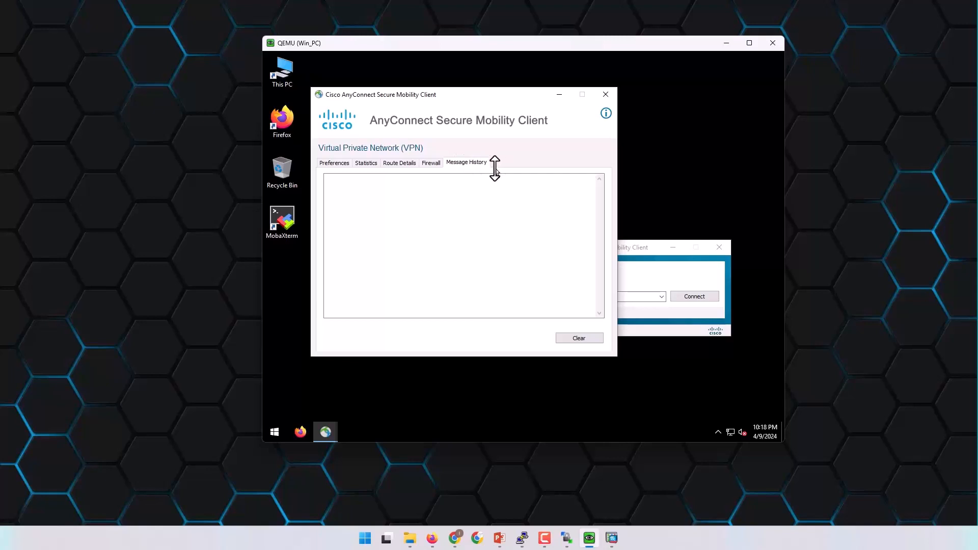
left_click_drag(519, 96, 500, 91)
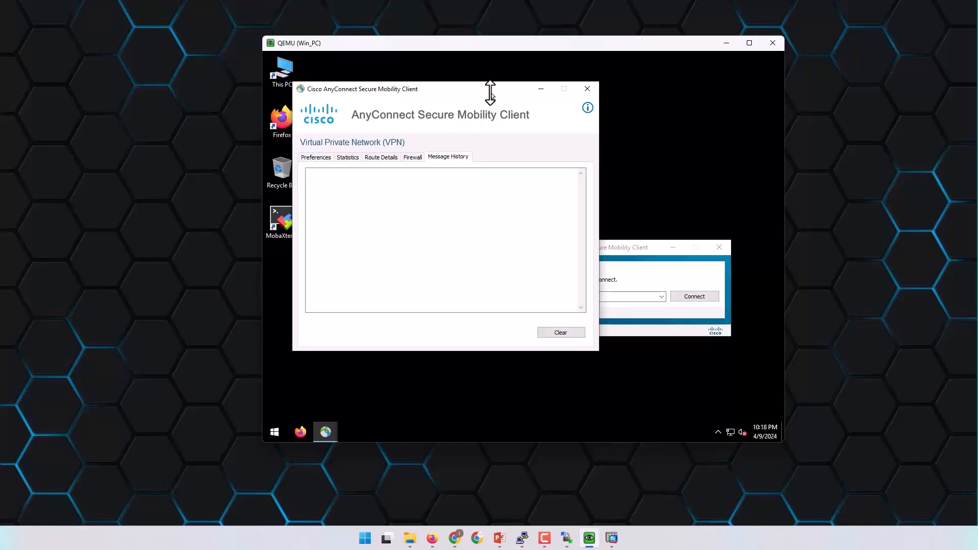
left_click(636, 248)
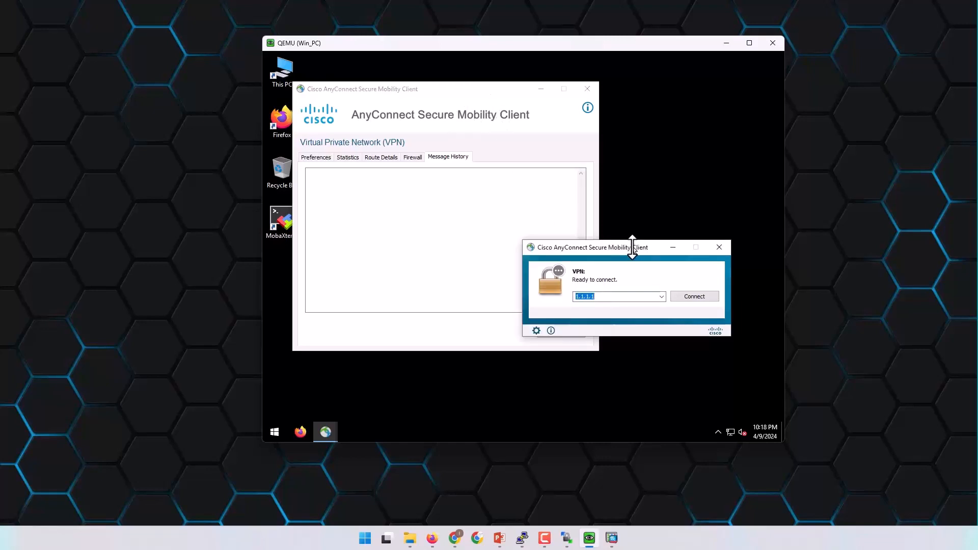
Connect AnyConnect to 1.1.1.1, accepting the untrusted certificate and logging in to group CORP.
left_click(686, 297)
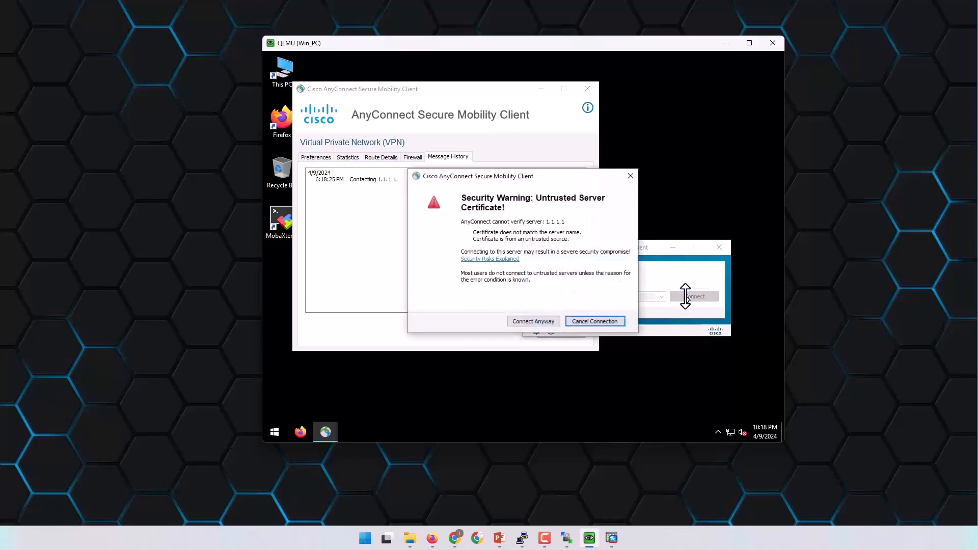
left_click(533, 321)
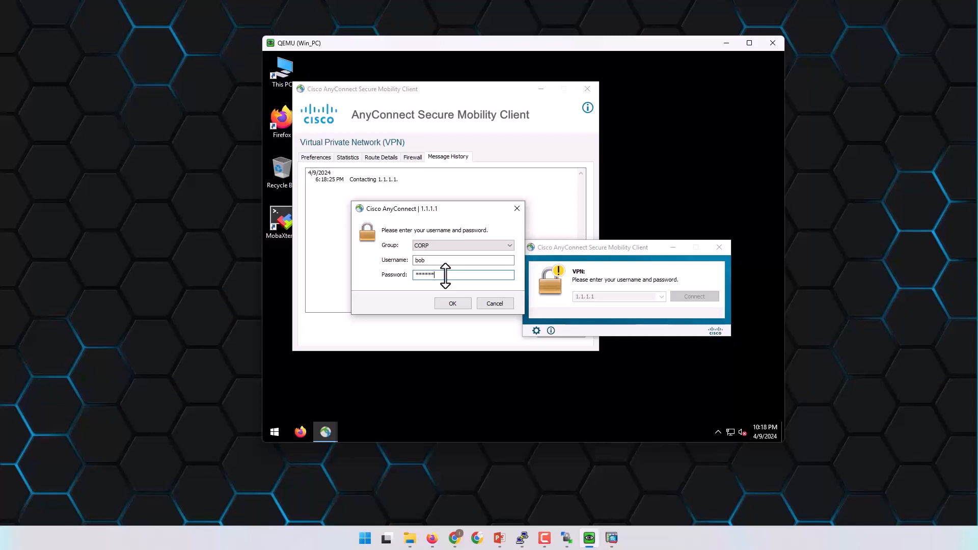
left_click(448, 304)
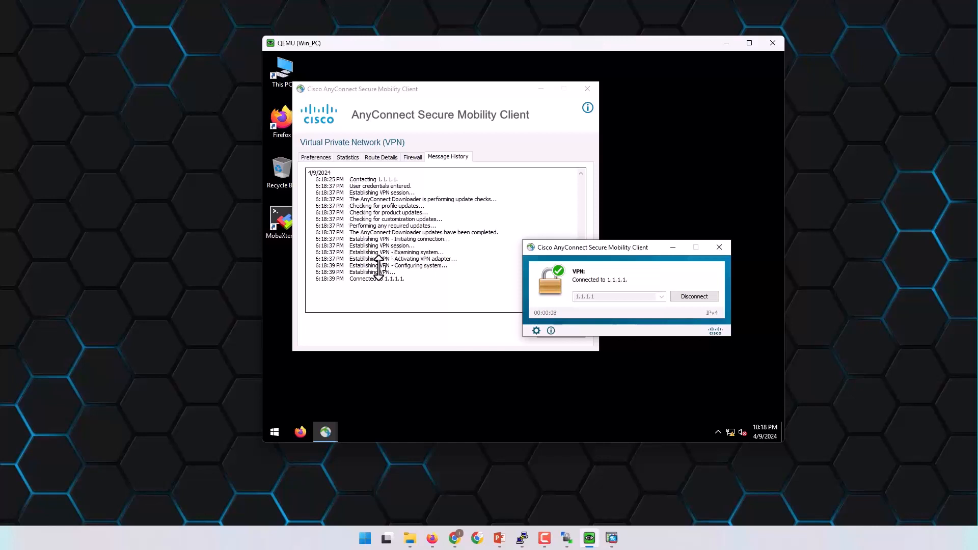
left_click_drag(360, 280, 414, 282)
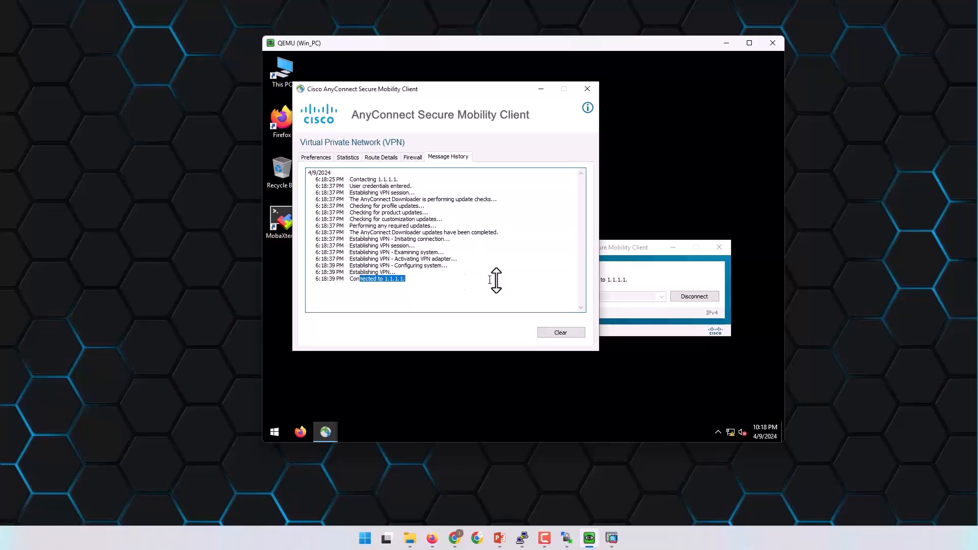
Check the AnyConnect preferences and statistics, confirming client IPv4 address 10.10.1.100.
left_click(639, 250)
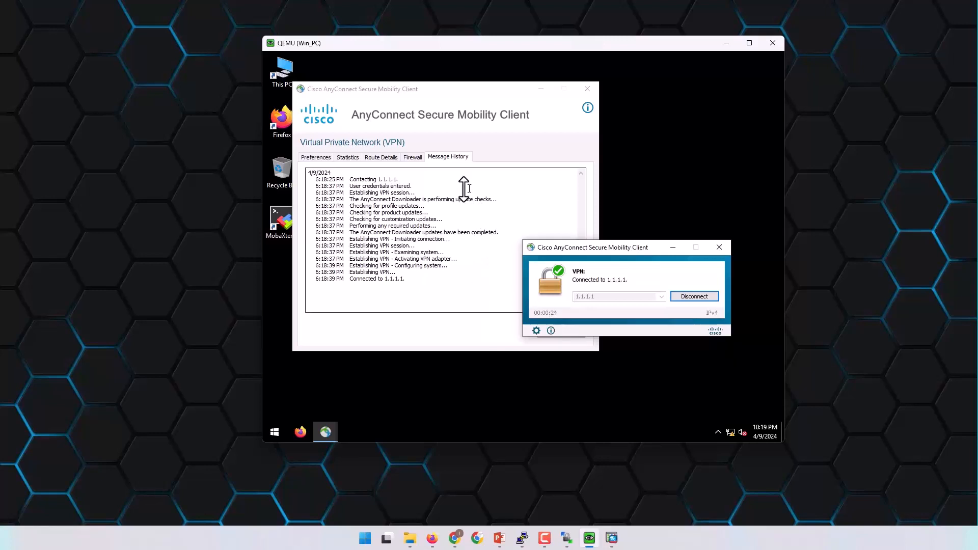
left_click(321, 162)
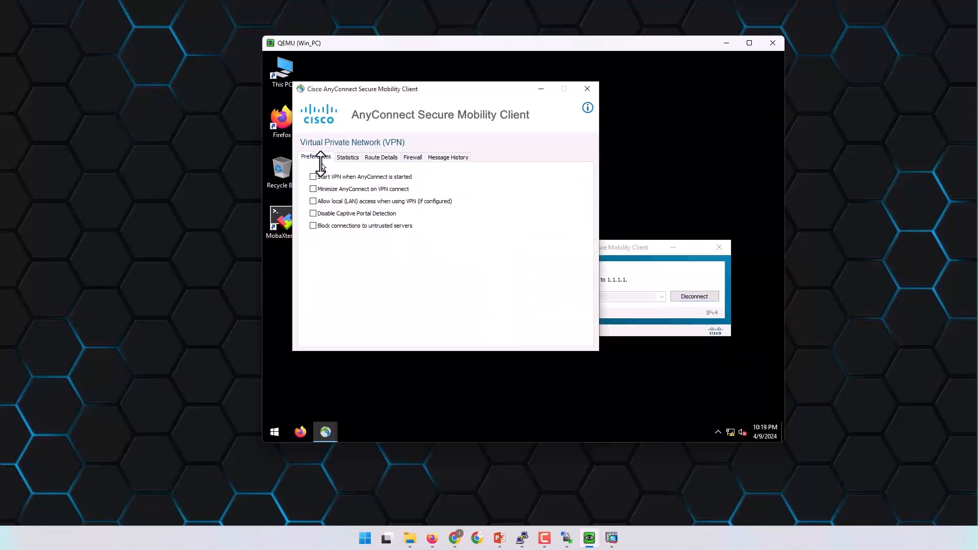
left_click(347, 158)
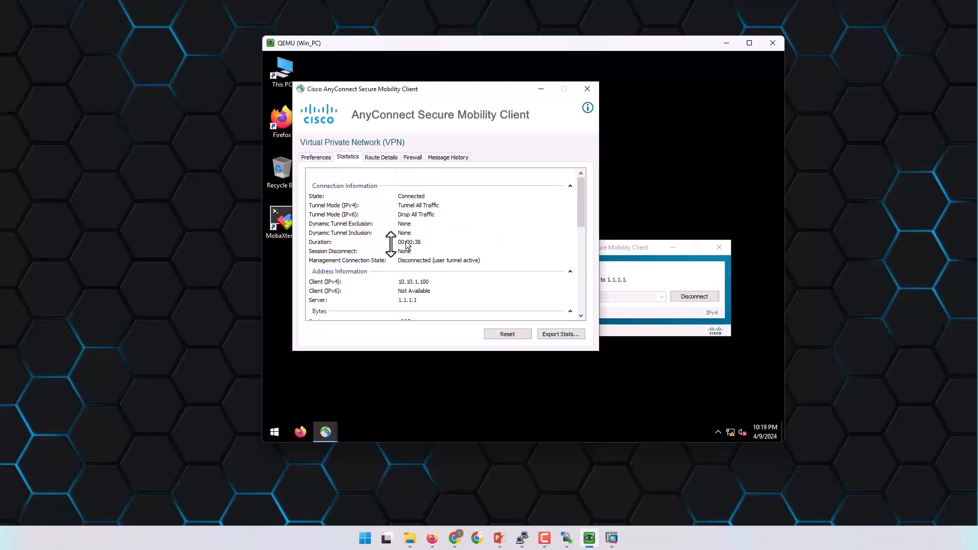
left_click(329, 282)
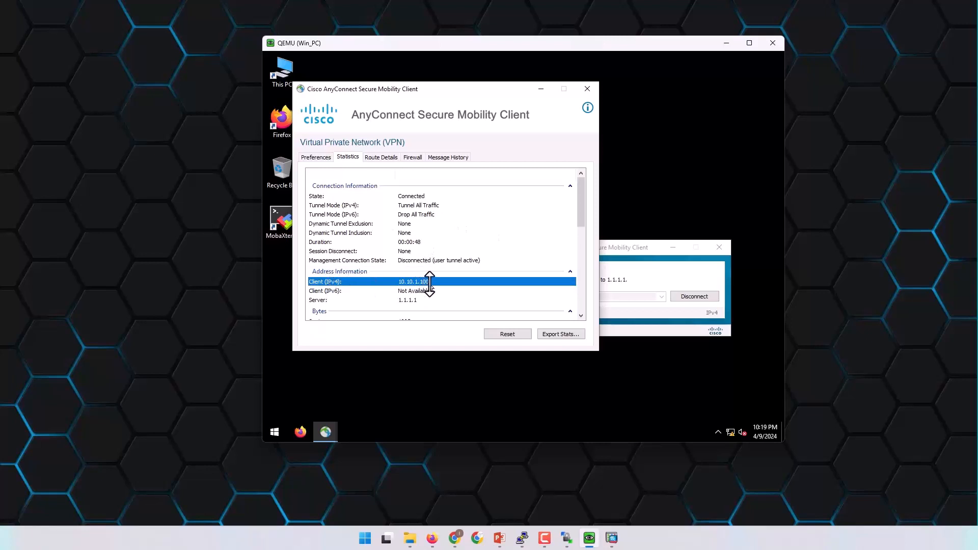
scroll(429, 283, "down", 1)
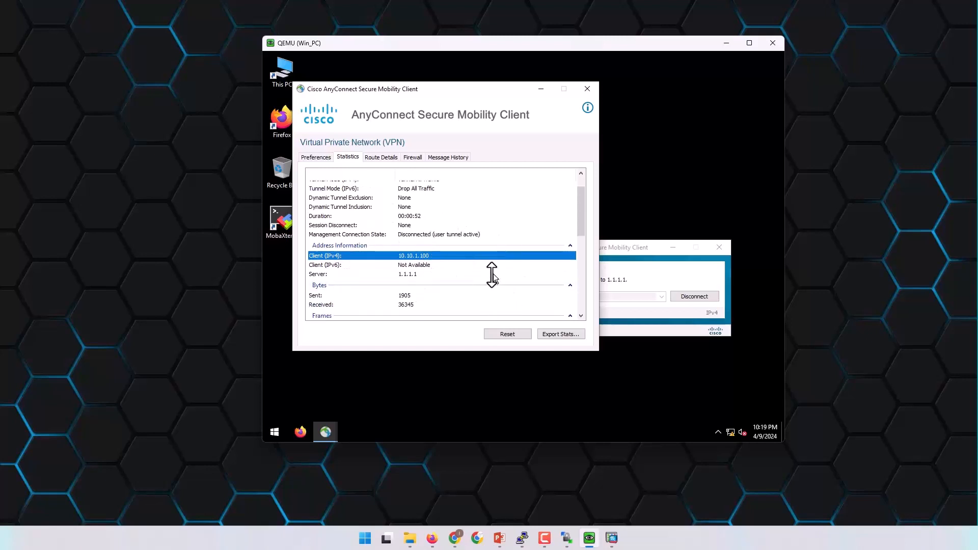
Confirm the secured route 0.0.0.0/0, review firewall and message history, then close the details window.
left_click(382, 159)
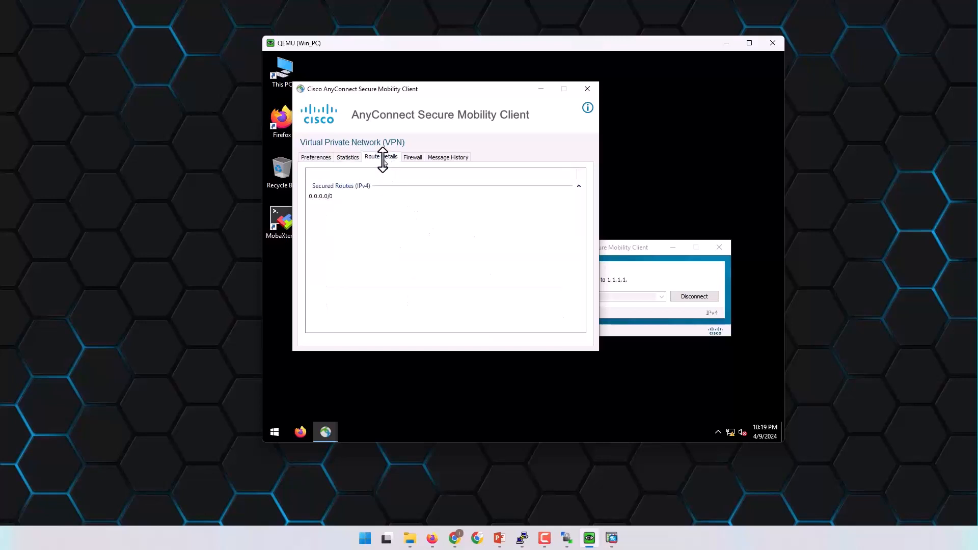
left_click(329, 196)
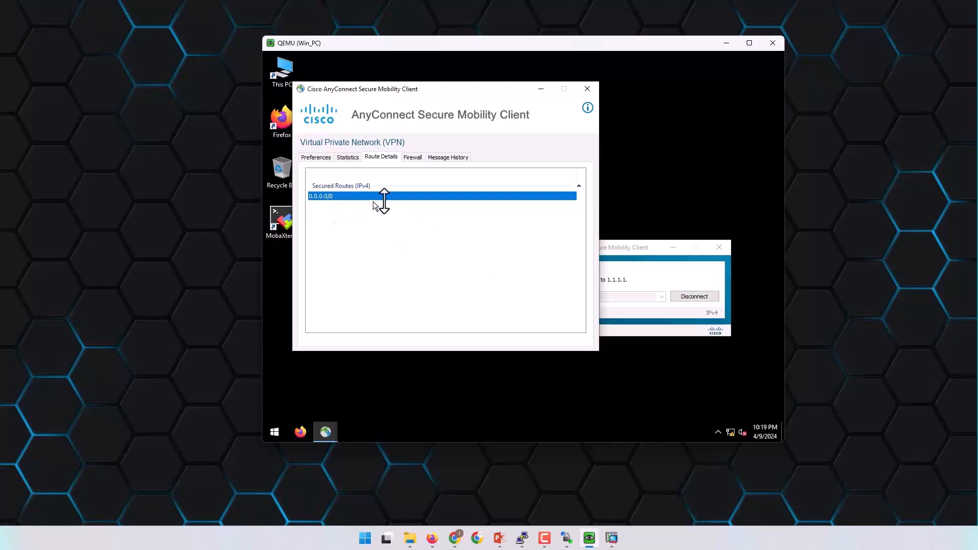
left_click(416, 157)
left_click(444, 157)
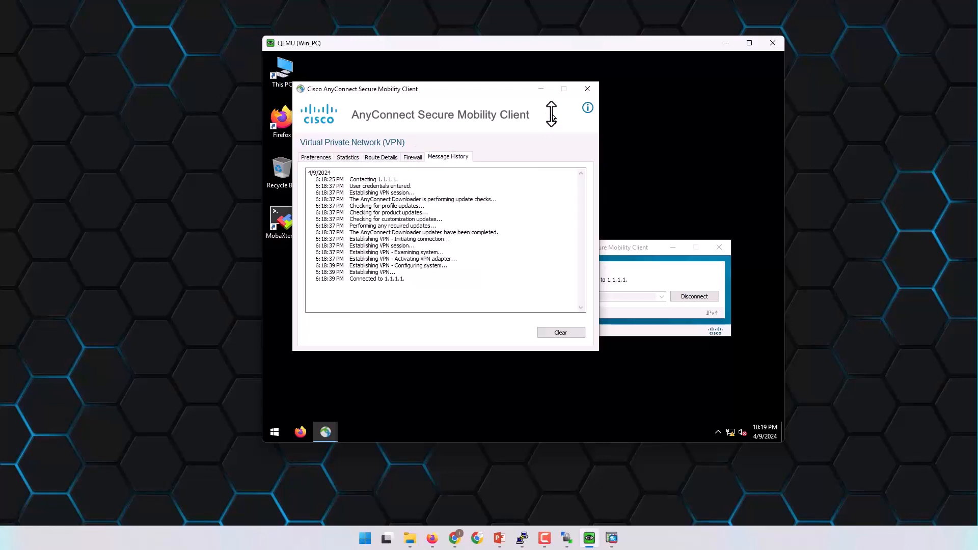
left_click(587, 91)
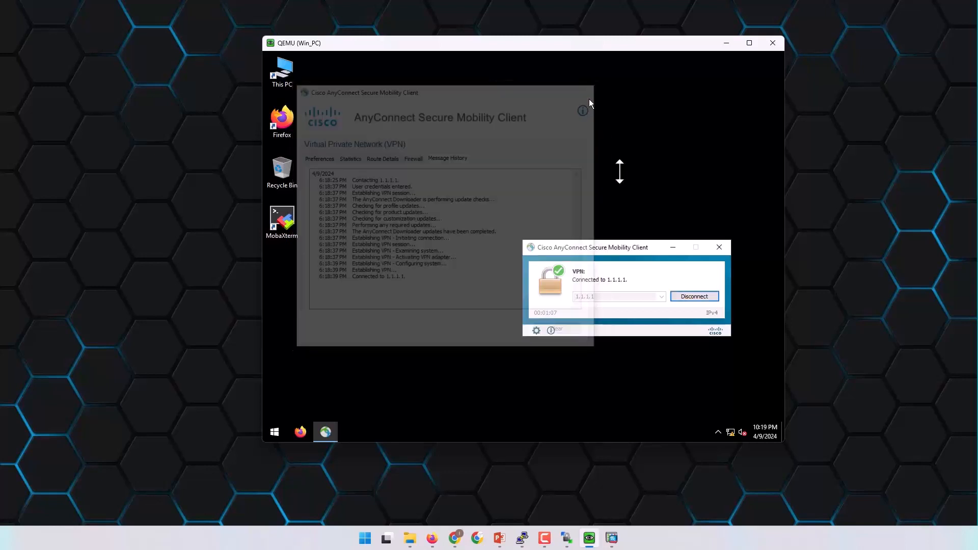
Move the AnyConnect window up and launch Command Prompt from Windows System.
left_click_drag(628, 247, 578, 102)
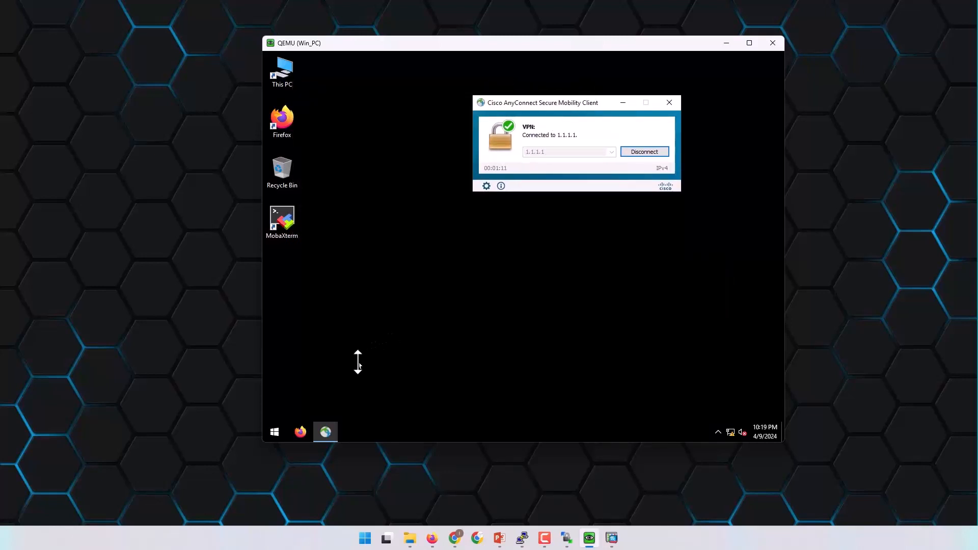
left_click(275, 433)
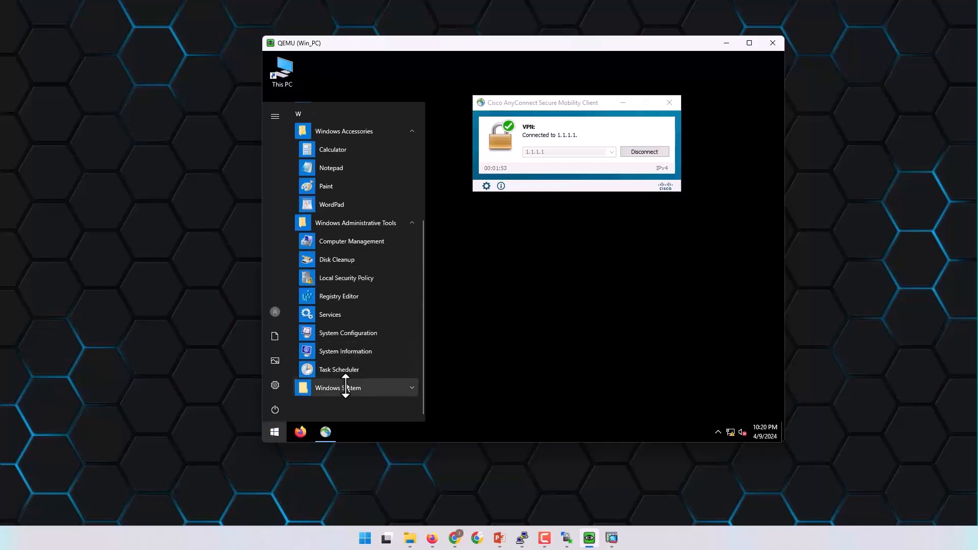
left_click(415, 390)
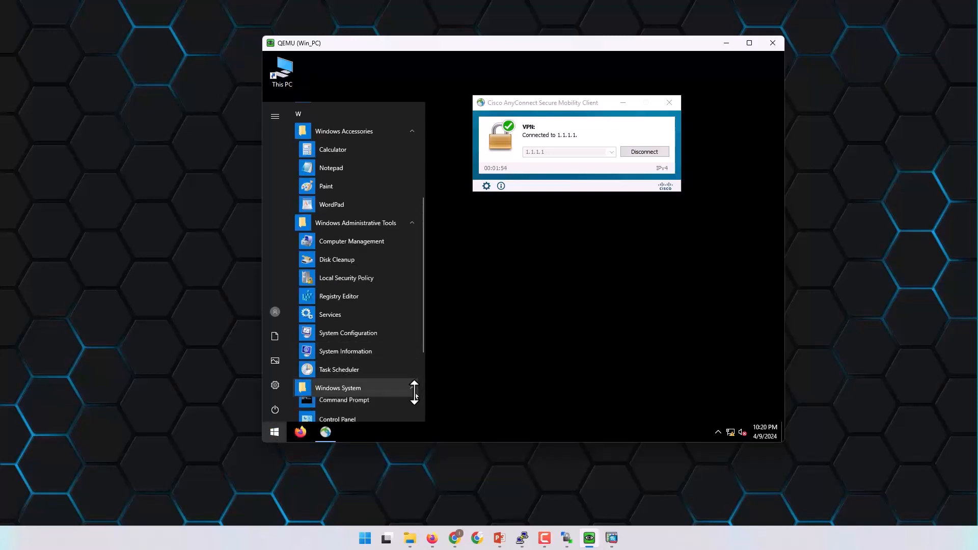
left_click(343, 406)
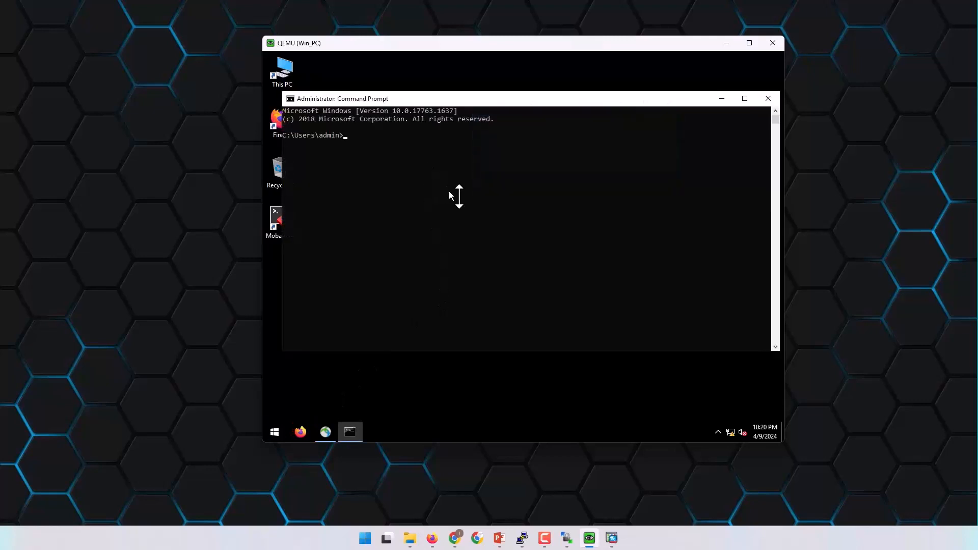
Ping 10.10.1.1 twice over the tunnel, seeing 25% then 0% loss.
key("Return")
key("Return")
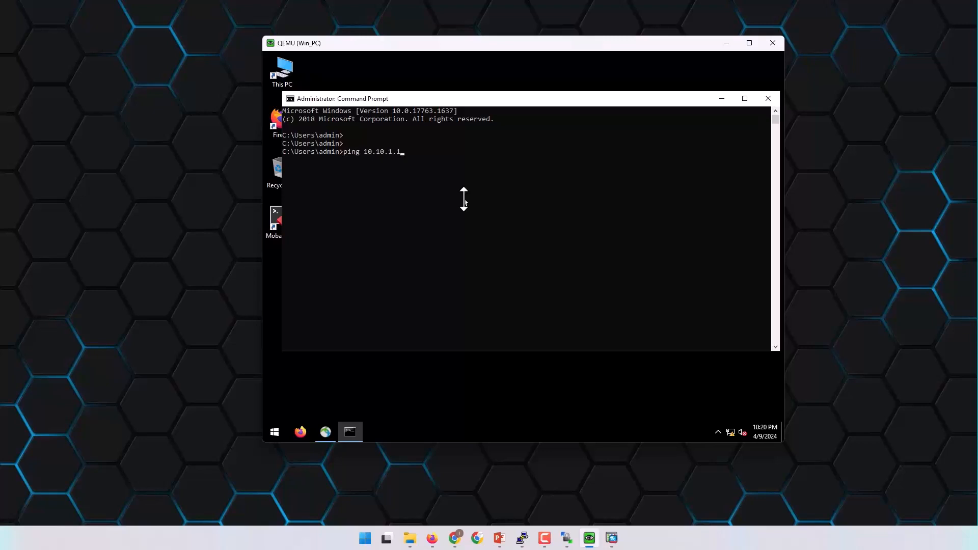
key("Return")
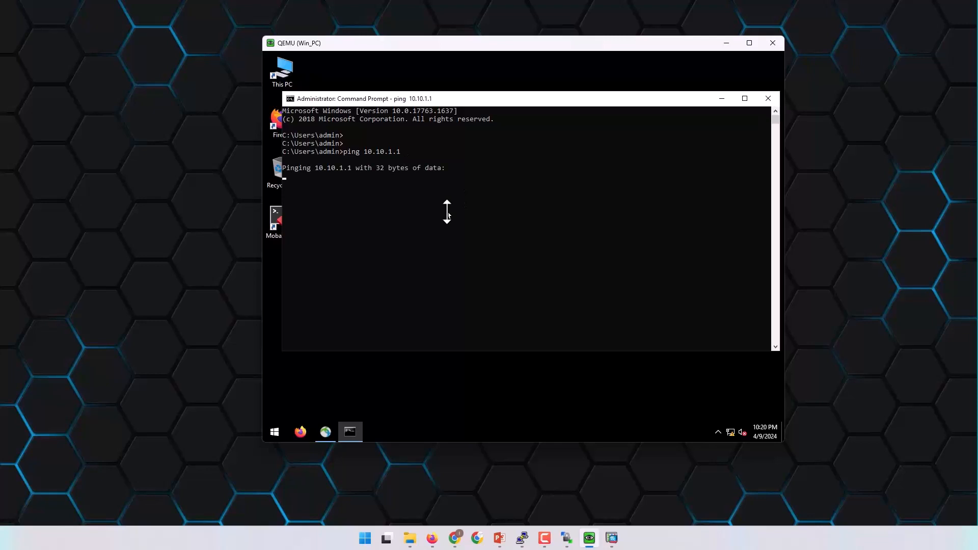
left_click_drag(515, 98, 527, 90)
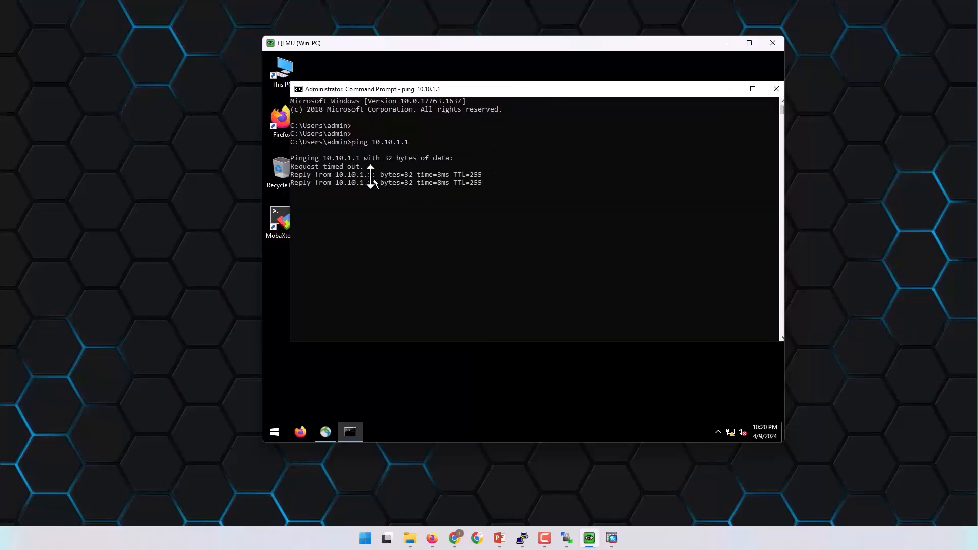
left_click_drag(364, 169, 292, 170)
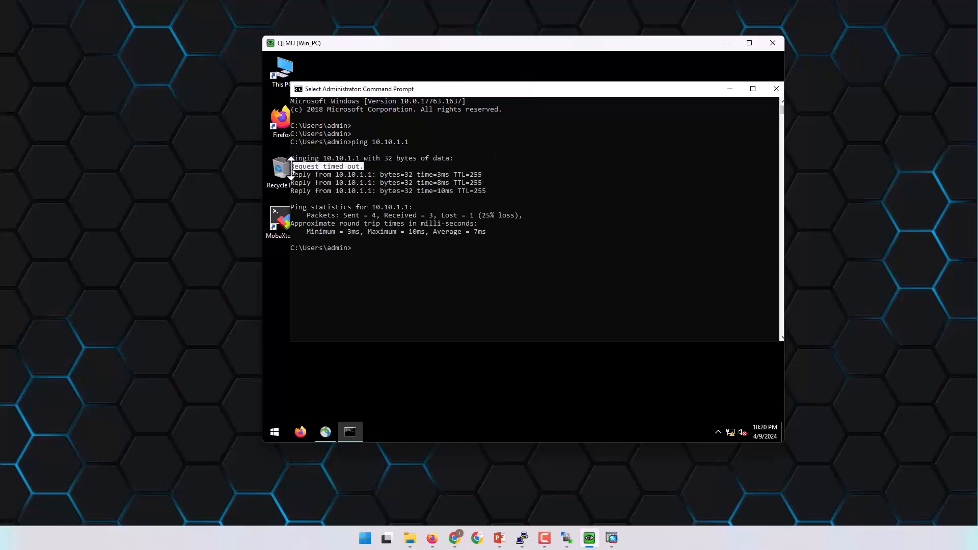
key("Escape")
key("Up")
key("Return")
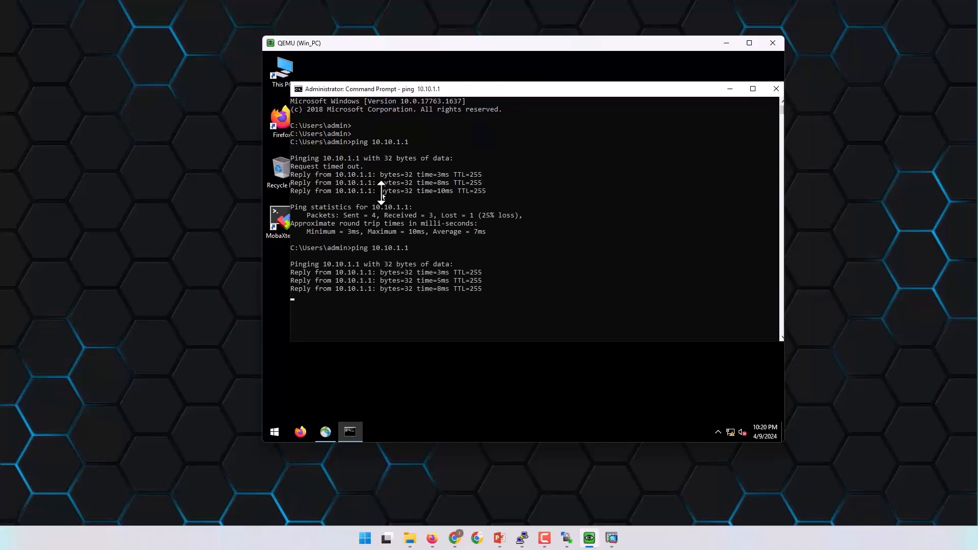
key("Up")
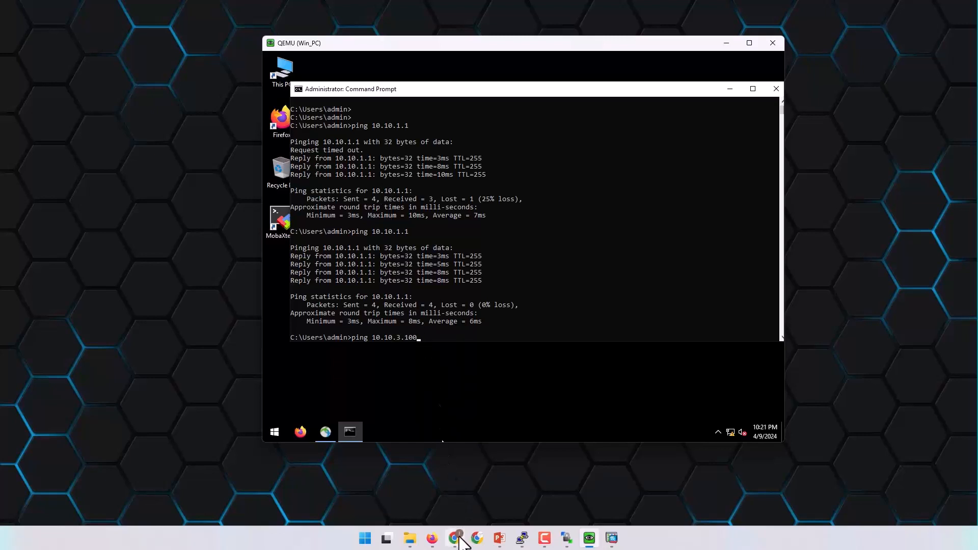
Glance at the EVE topology, then refocus the Win_PC Command Prompt.
left_click(432, 538)
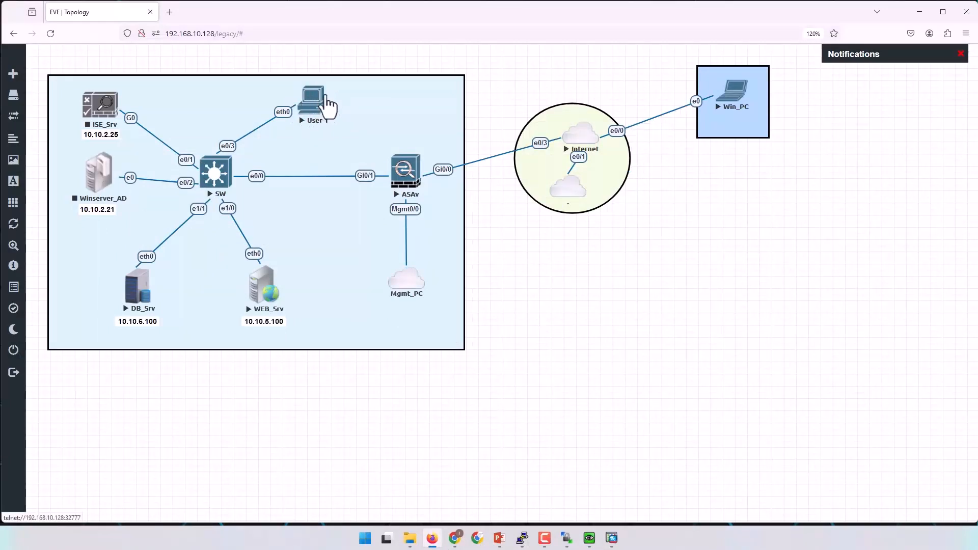
left_click(920, 11)
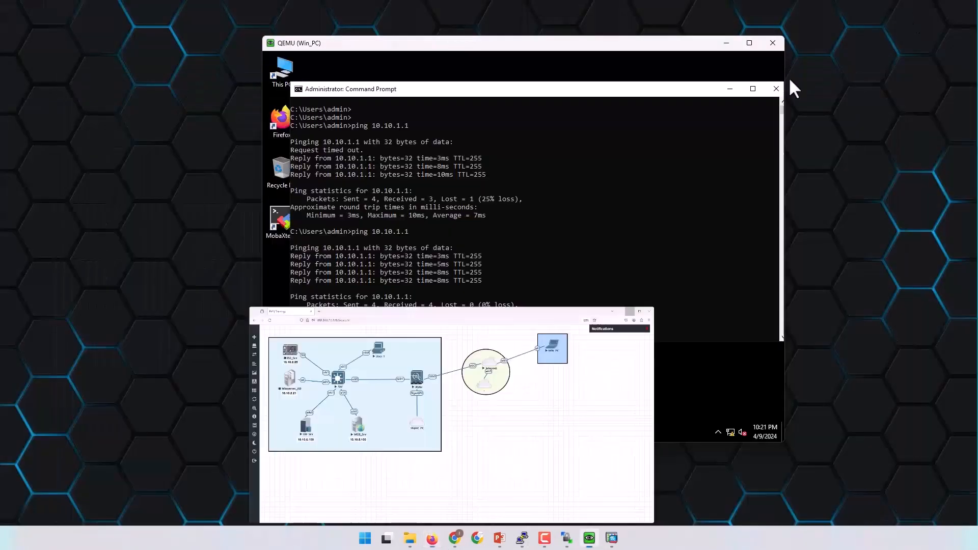
left_click(545, 321)
Run ping 10.10.3.100 from Win_PC, getting all 4 replies.
key("Return")
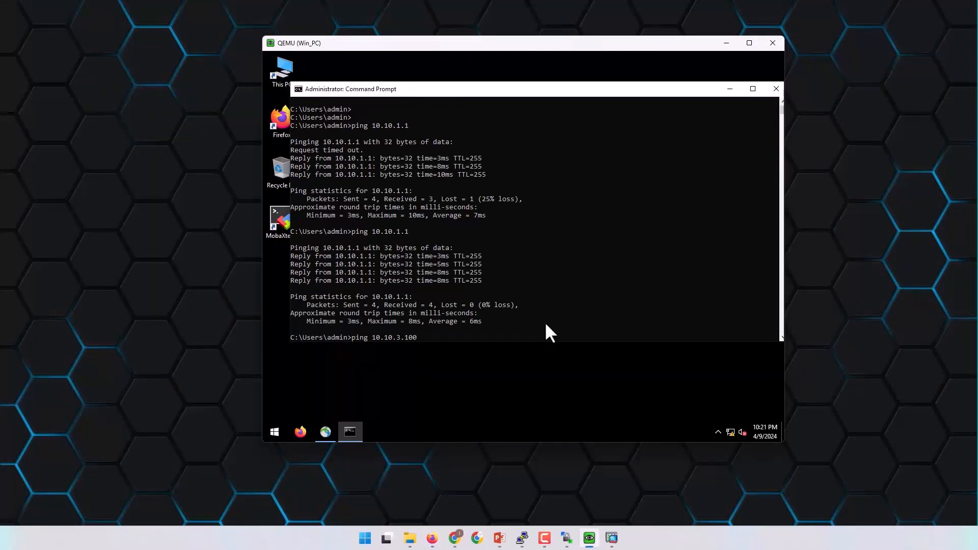
left_click(537, 287)
key("Return")
key("Return")
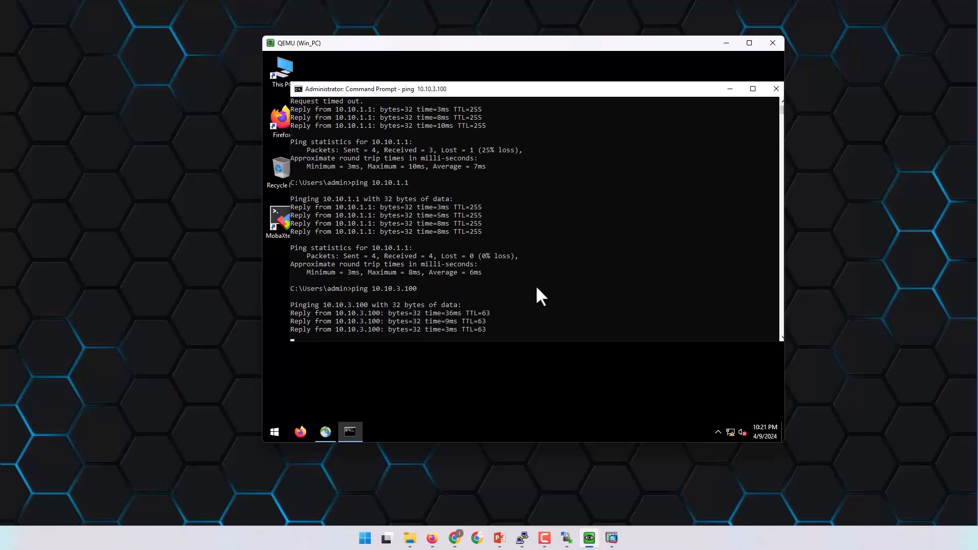
Ping DB_Srv at 10.10.6.100, which times out, and bring the EVE-NG topology back.
left_click(432, 538)
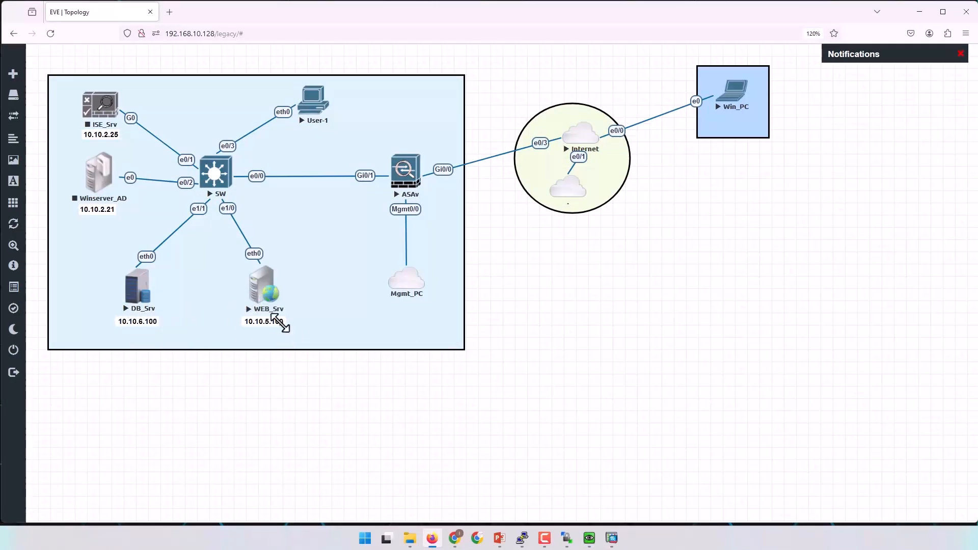
left_click(919, 11)
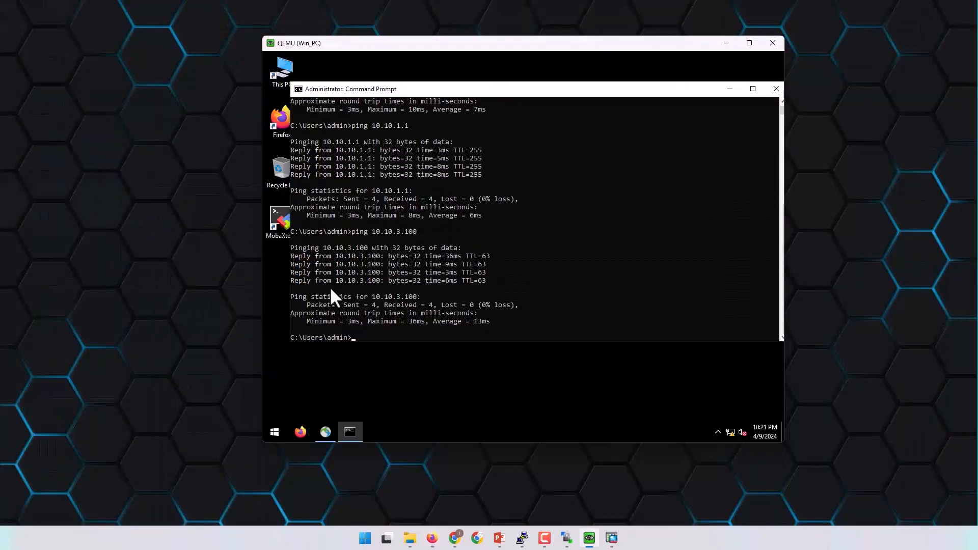
left_click(408, 272)
type("ping 10.10.6.100")
key("Return")
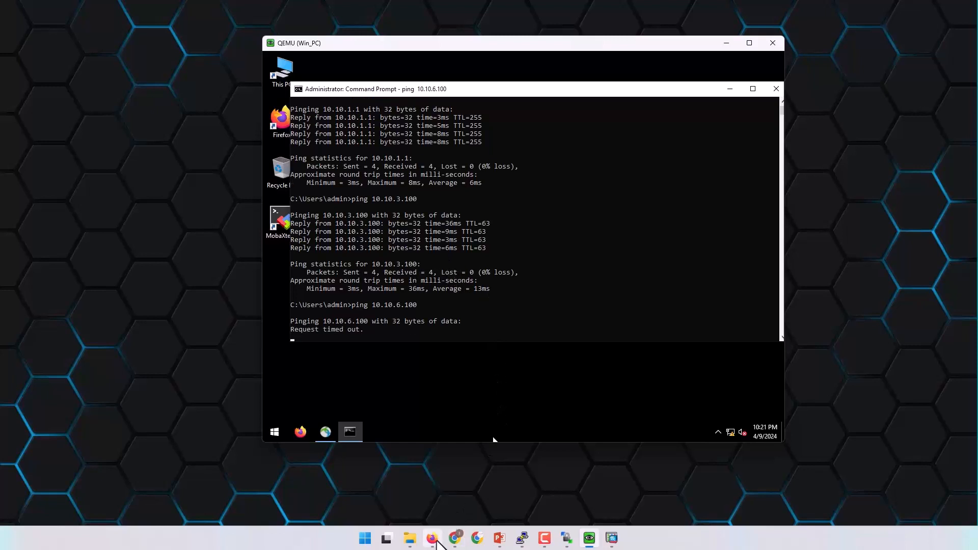
left_click(437, 540)
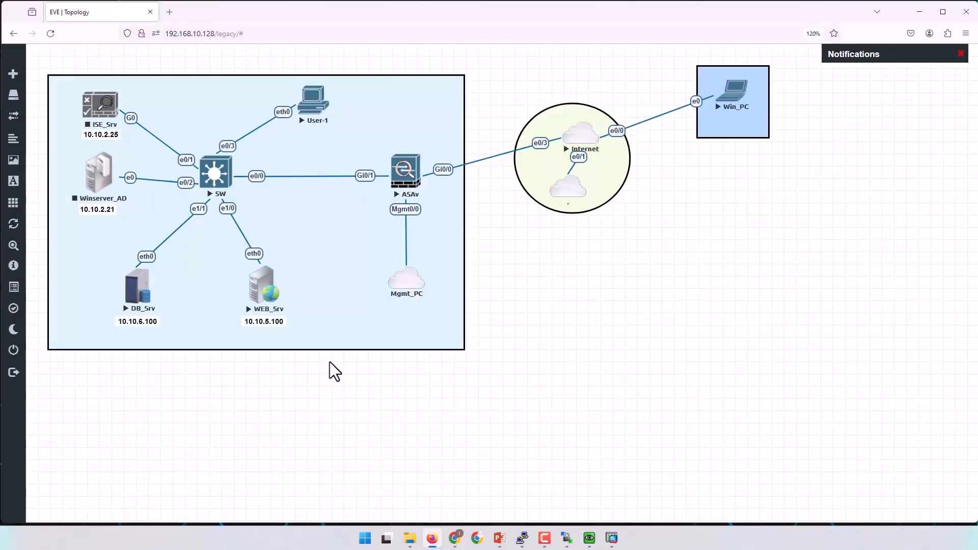
Run 'sho ip' on WEB_Srv's console, confirming 10.10.5.100/24 with gateway 10.10.5.1.
right_click(264, 290)
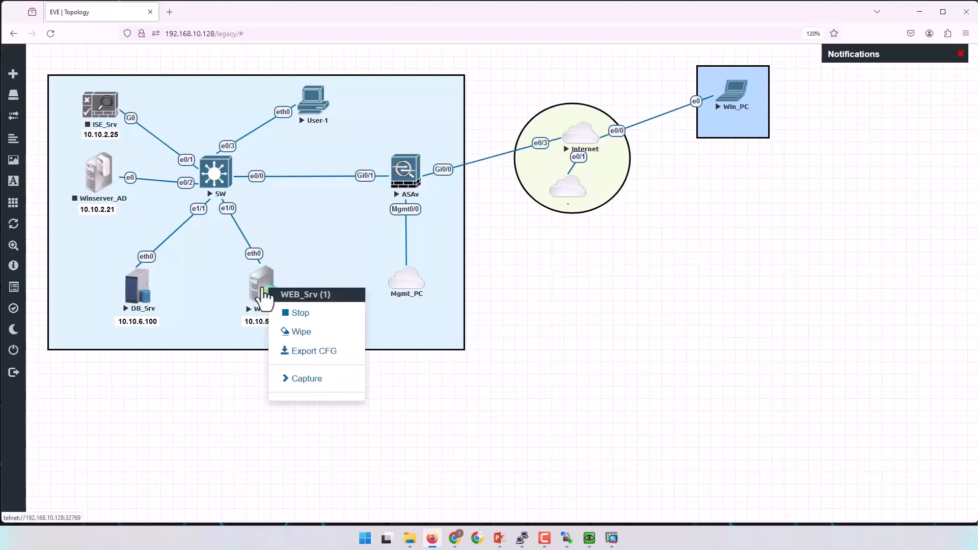
left_click(429, 428)
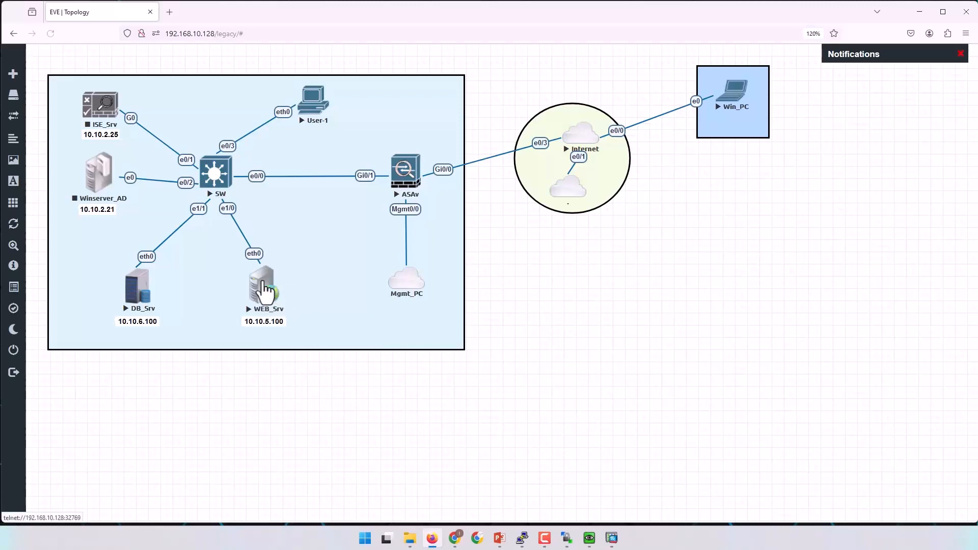
left_click(264, 290)
left_click_drag(87, 136, 541, 240)
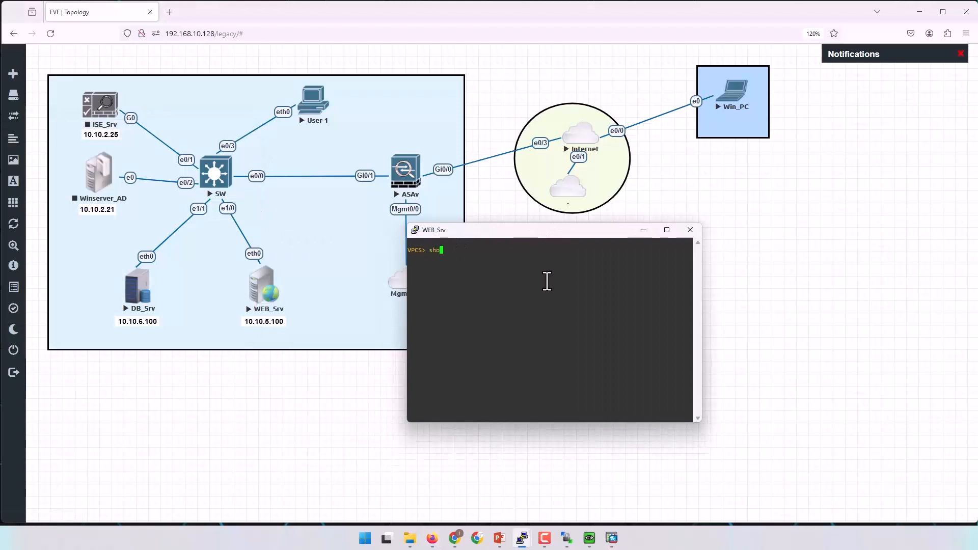
type("sho ip")
key("Return")
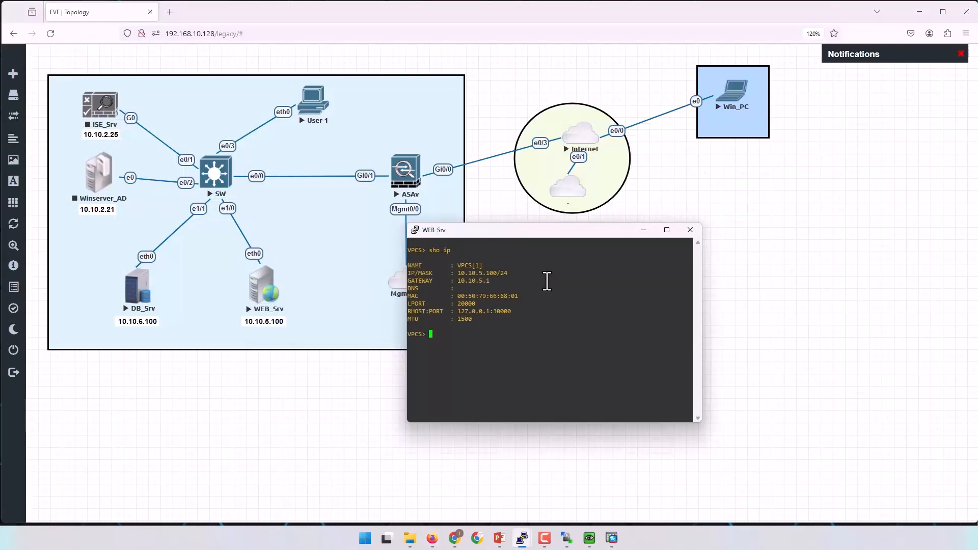
left_click(142, 285)
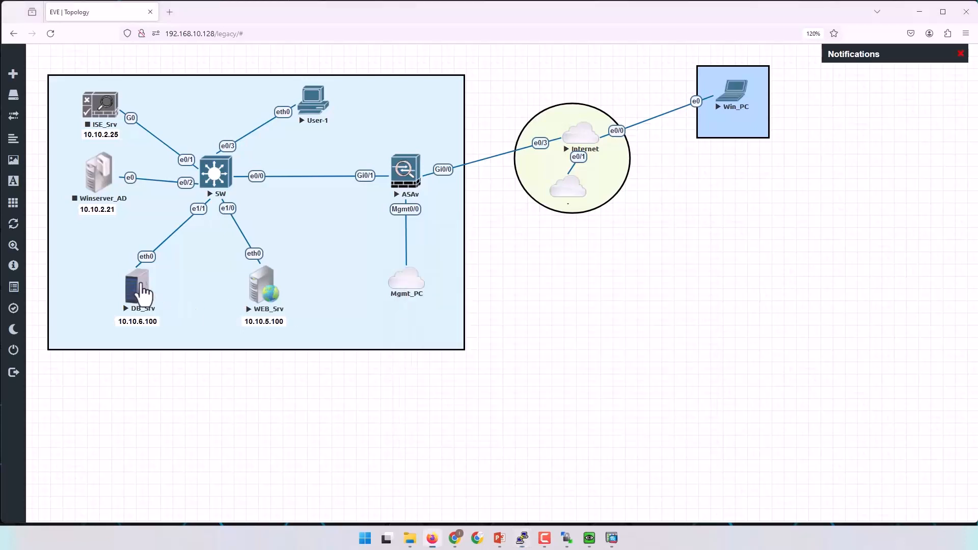
Check DB_Srv's empty address, then set ip 10.10.6.100 255.255.255.0 gateway 10.10.6.1.
left_click_drag(53, 24, 578, 203)
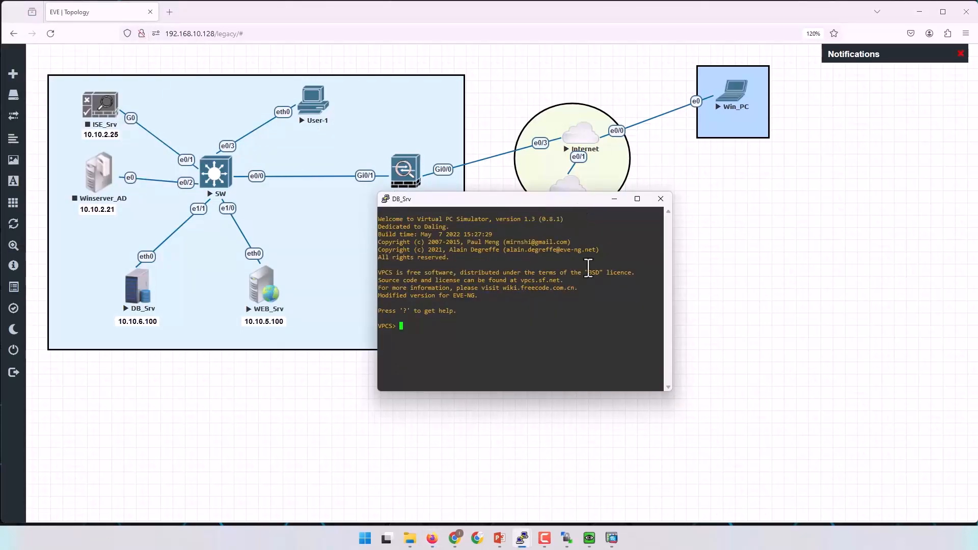
key("Return")
key("Return")
type("sho ip")
key("Return")
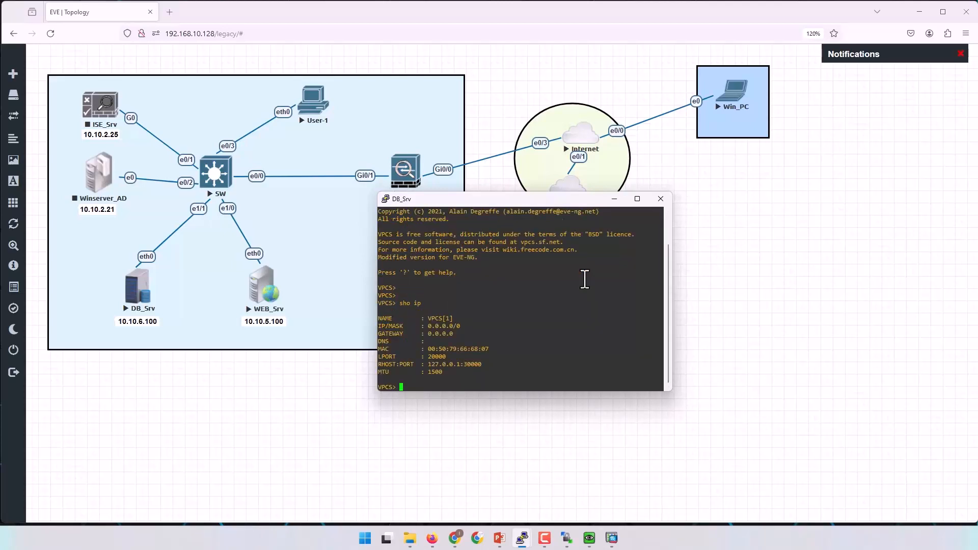
type("ip")
type("10.10.6.100 255.255.255.0 10.10.6.1")
key("Return")
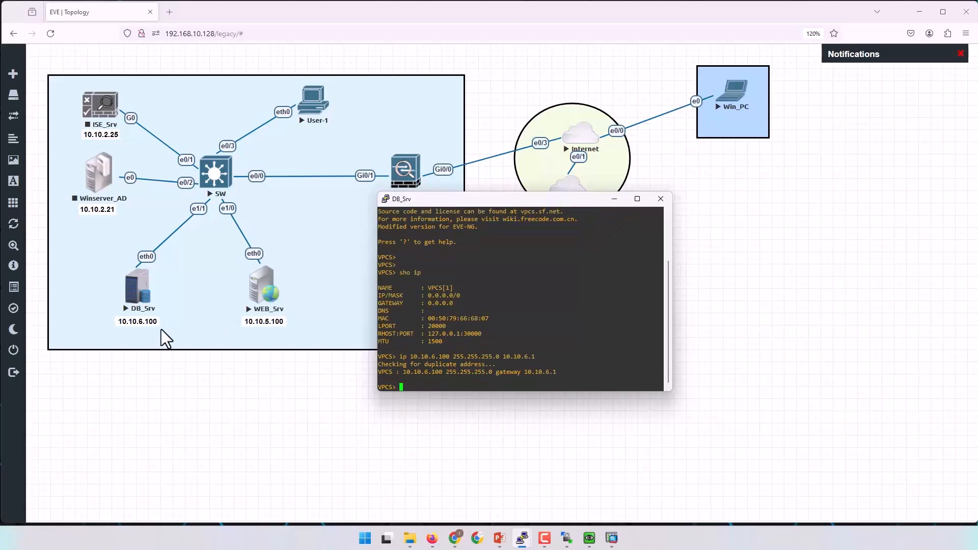
left_click(589, 538)
Rerun ping 10.10.6.100 and then ping 10.10.5.100, both now replying.
key("Up")
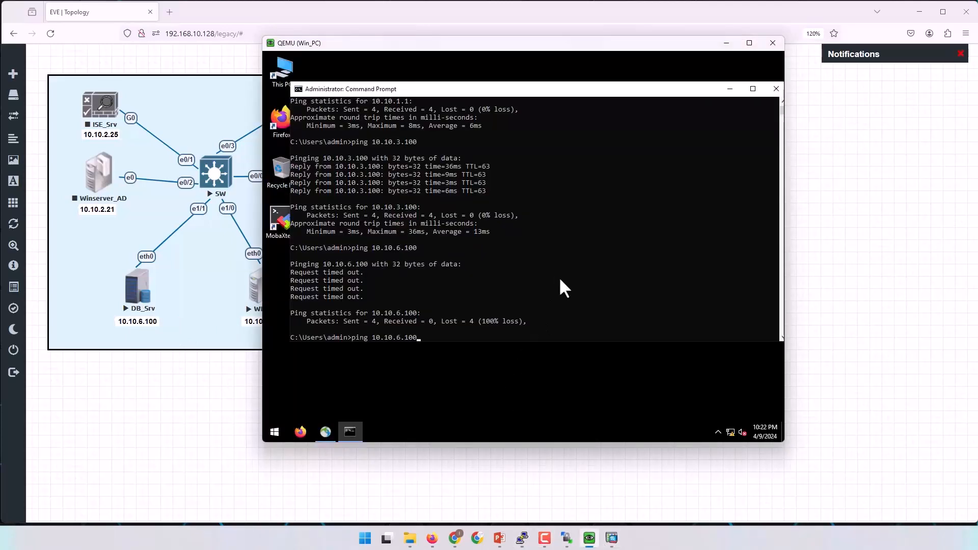
key("Return")
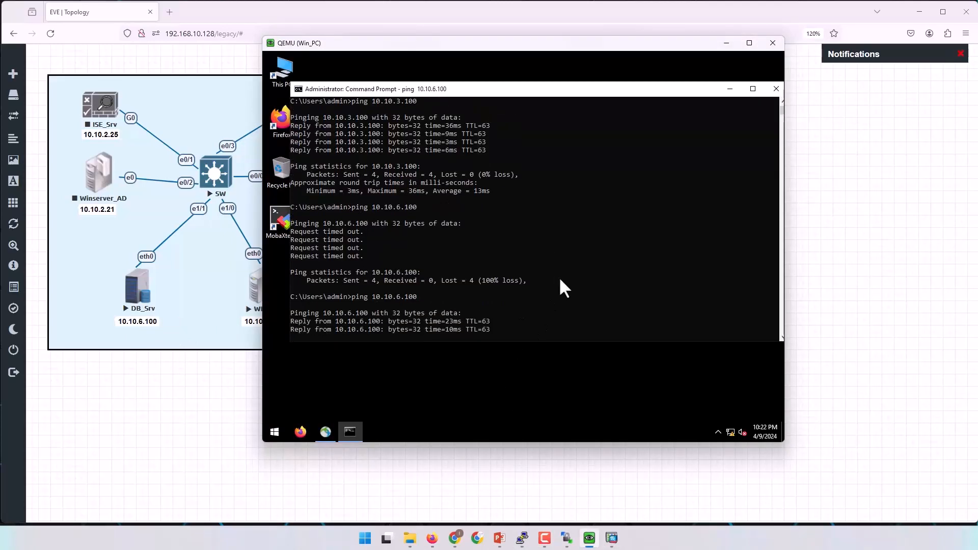
key("Up")
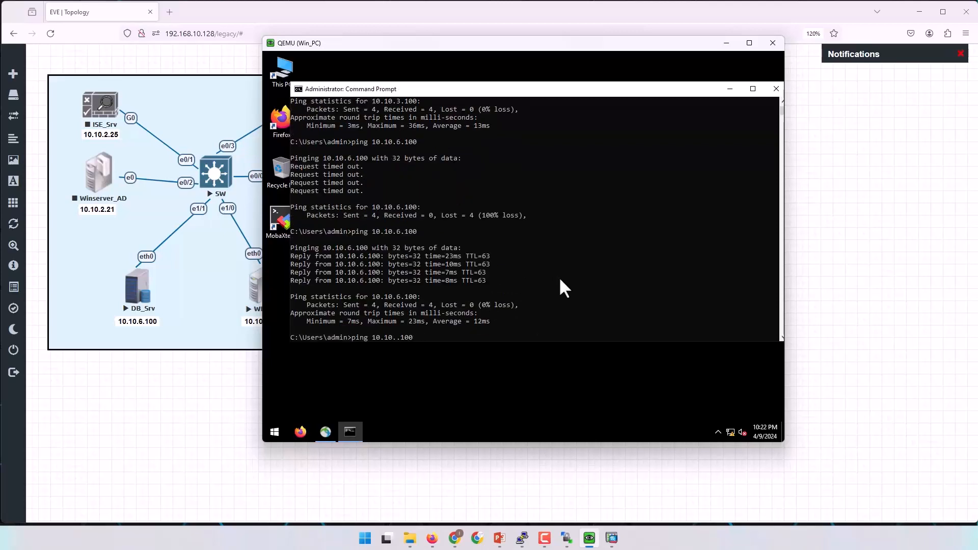
type("5")
key("Return")
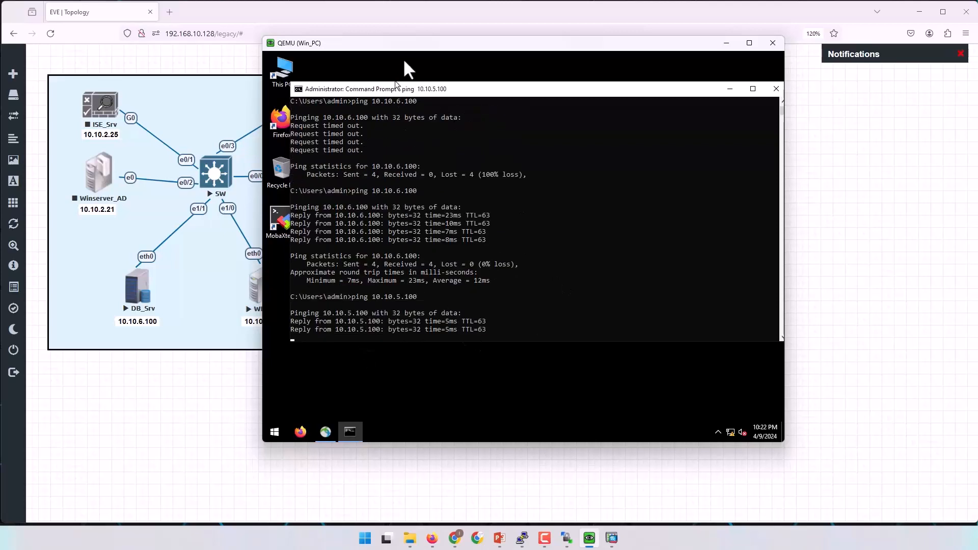
left_click_drag(414, 49, 533, 45)
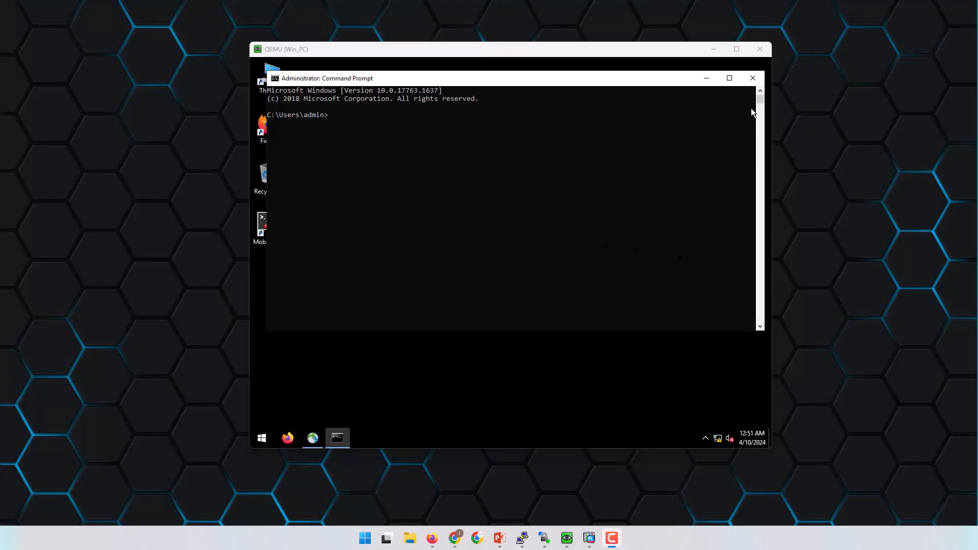
Check Win_PC's network status, then disconnect the AnyConnect session to 1.1.1.1.
left_click(718, 439)
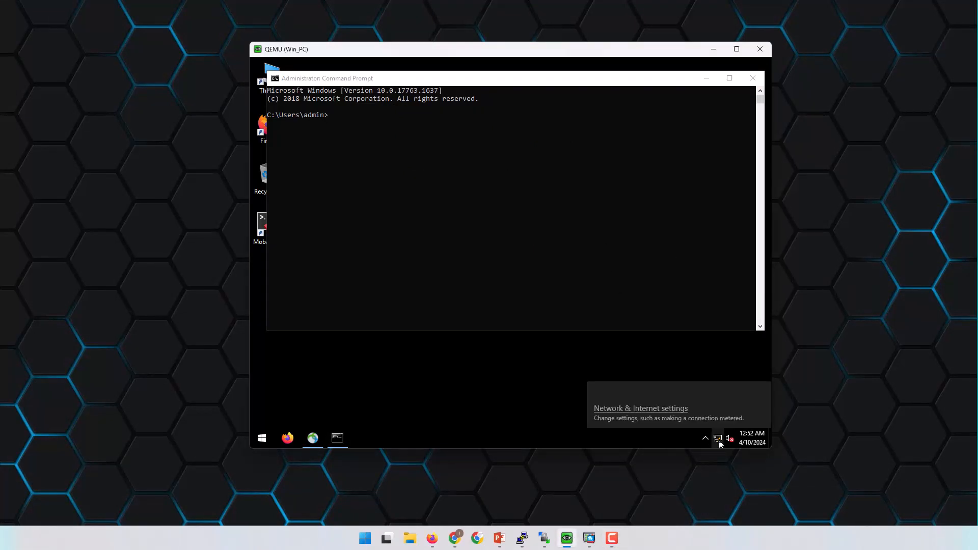
left_click(518, 184)
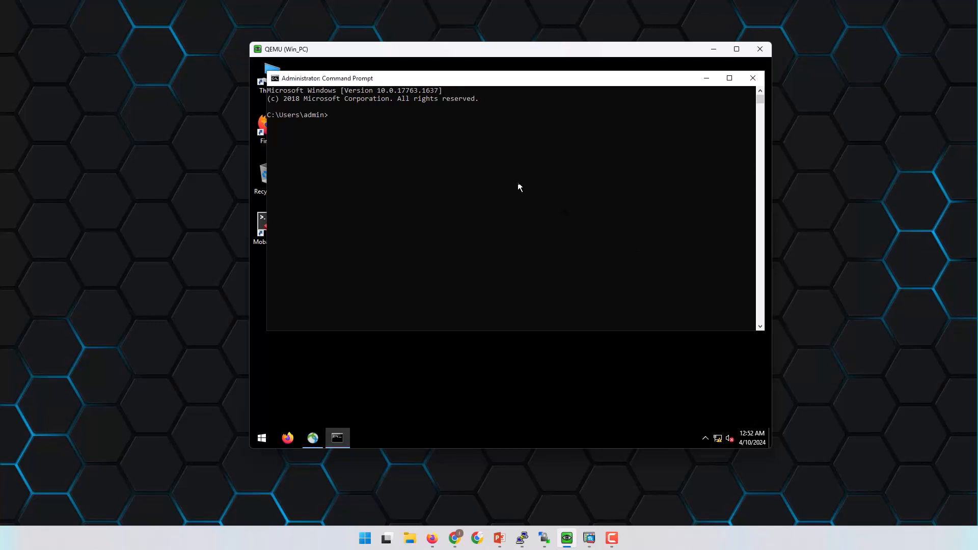
left_click(313, 440)
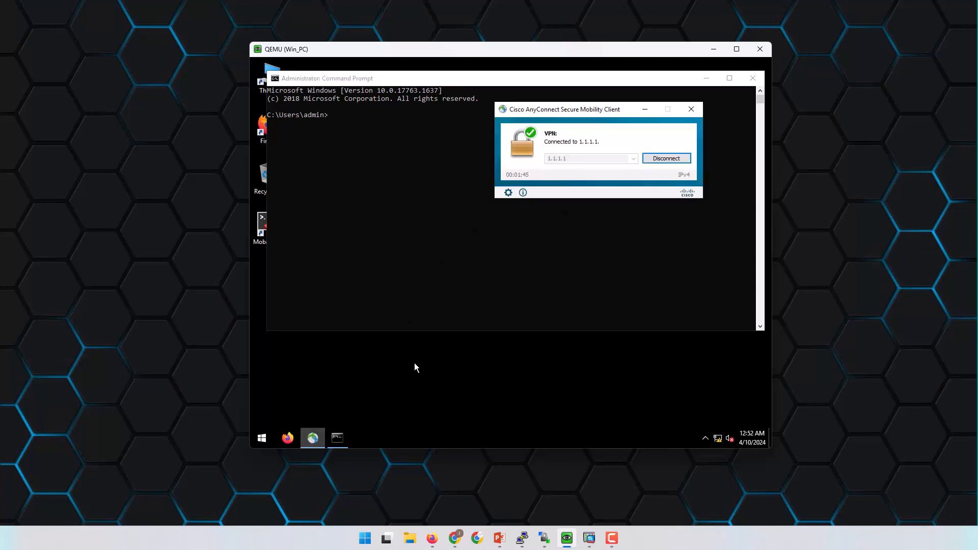
left_click_drag(602, 112, 557, 342)
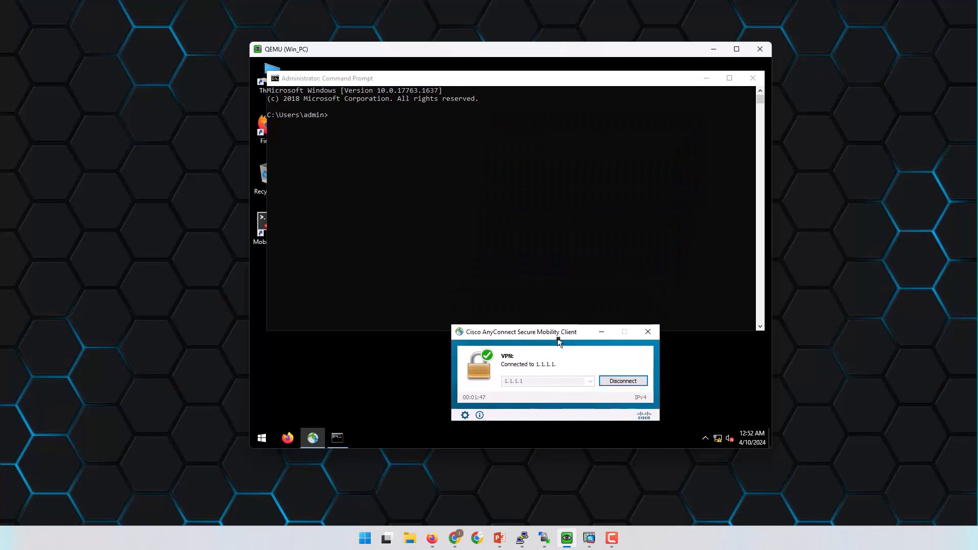
left_click(616, 381)
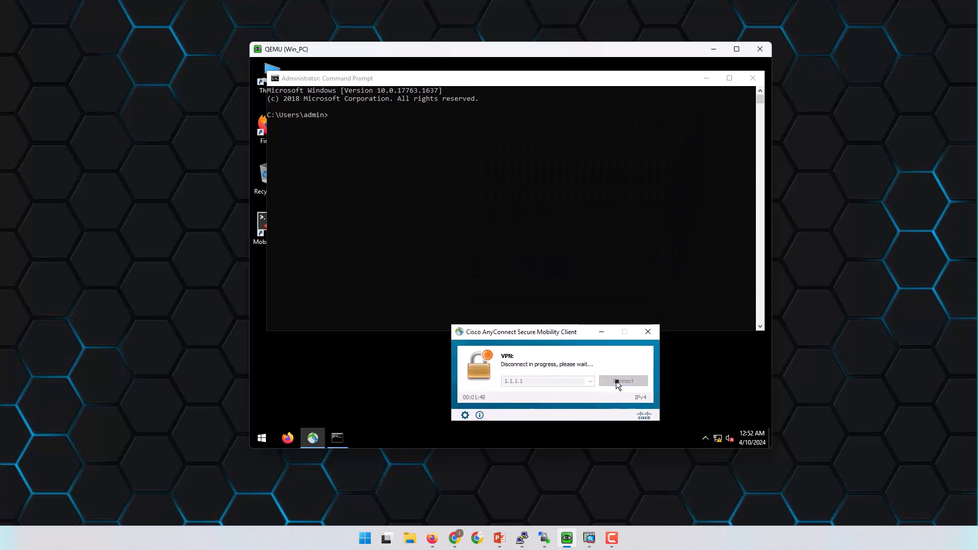
left_click(535, 206)
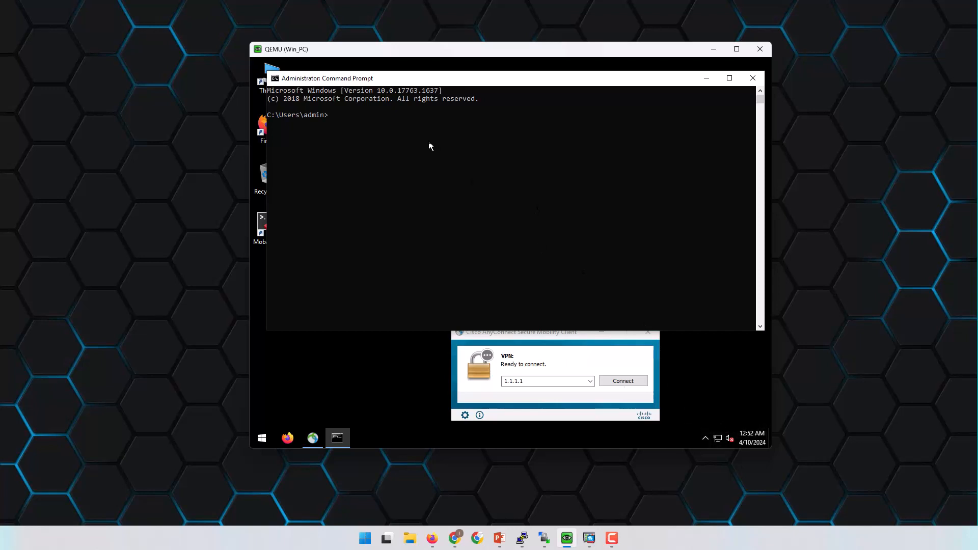
Ping 8.8.8.8 once, then start a continuous 'ping 8.8.8.8 -t'.
type("ping 8.8.8.8")
key("Return")
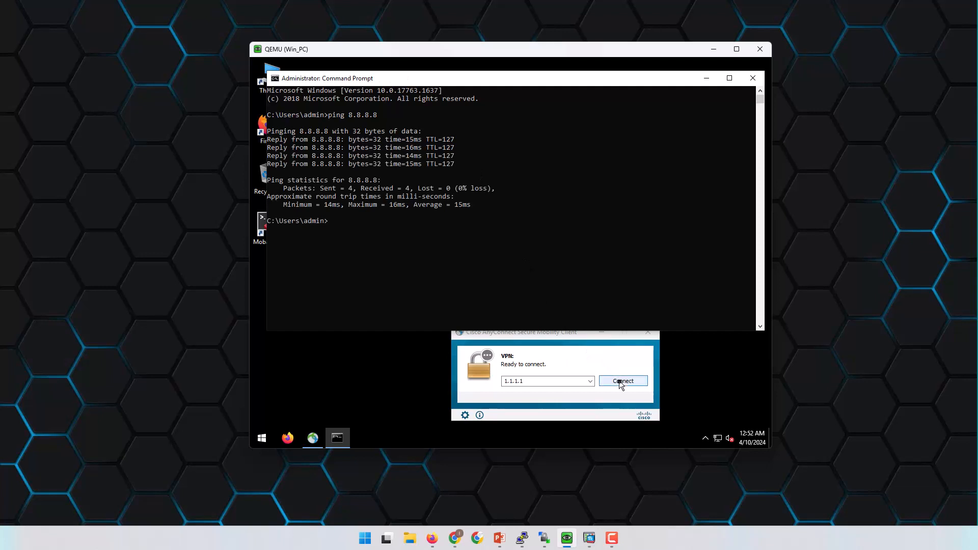
key("Up")
type("-t")
key("Return")
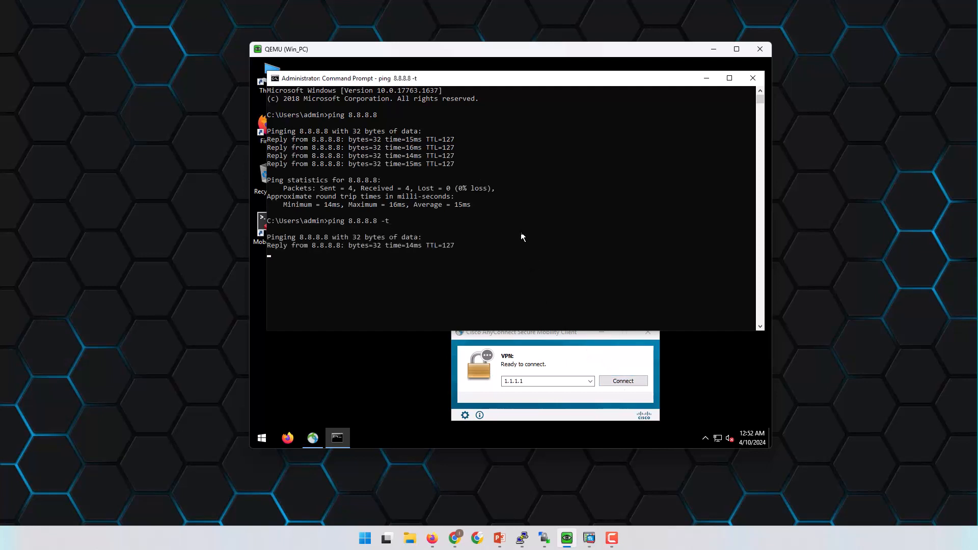
Reconnect AnyConnect to 1.1.1.1 with the account password, watching the continuous ping time out.
left_click(623, 381)
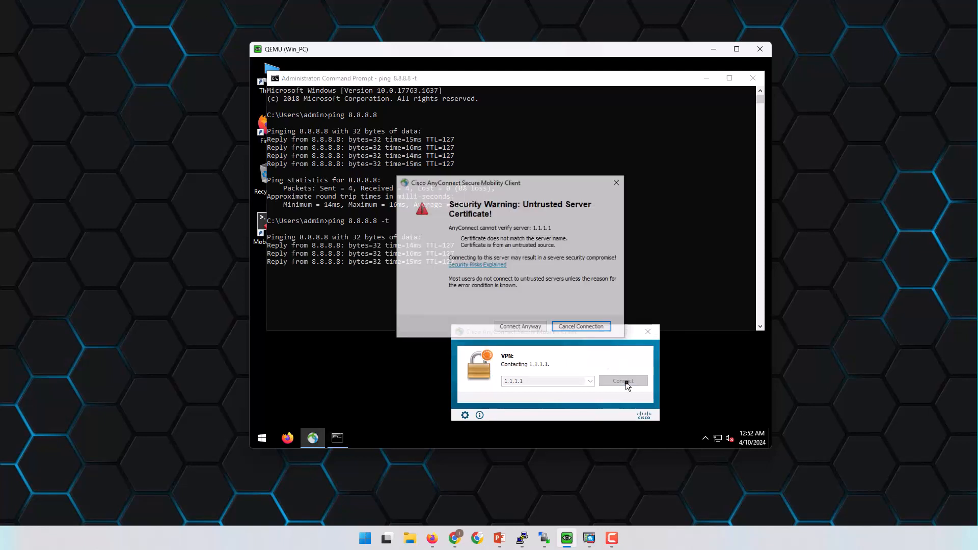
left_click(530, 329)
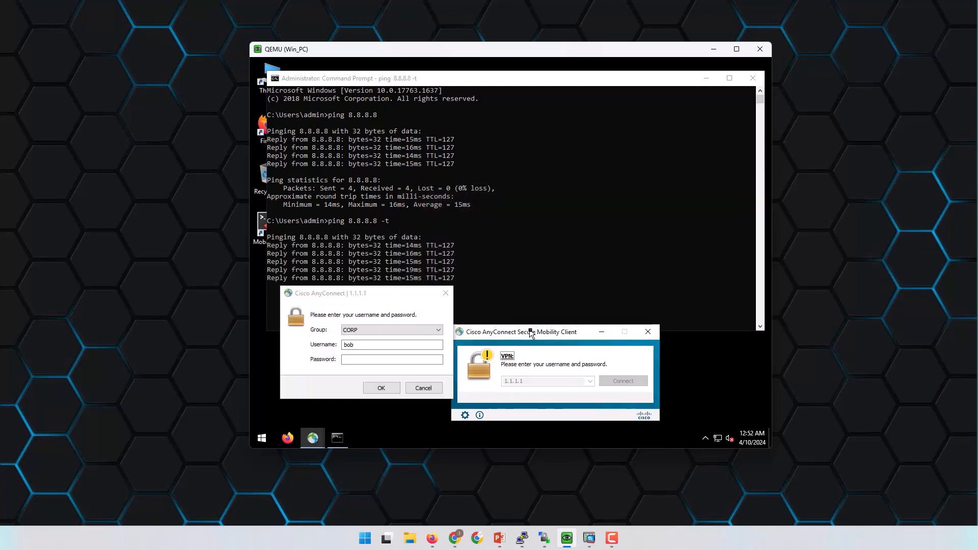
left_click(385, 359)
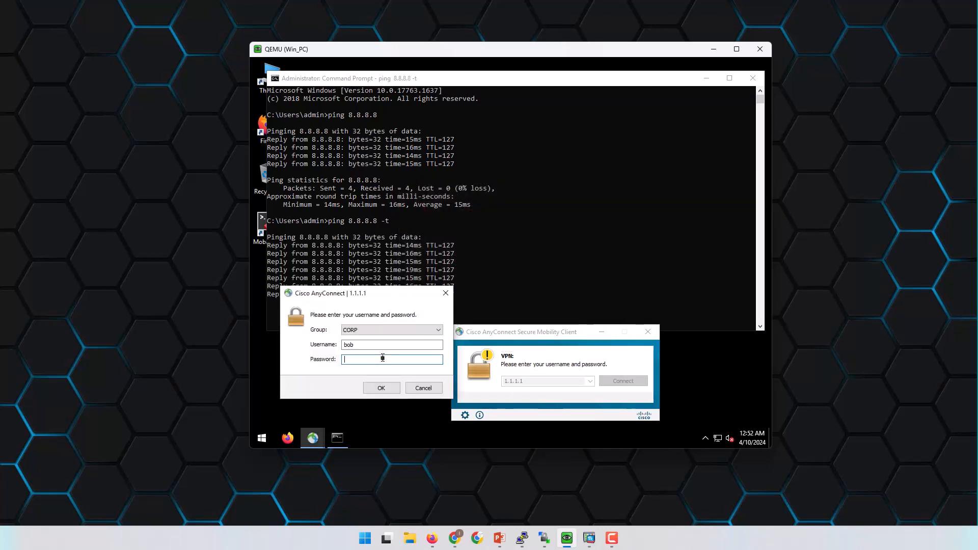
type("****")
key("Return")
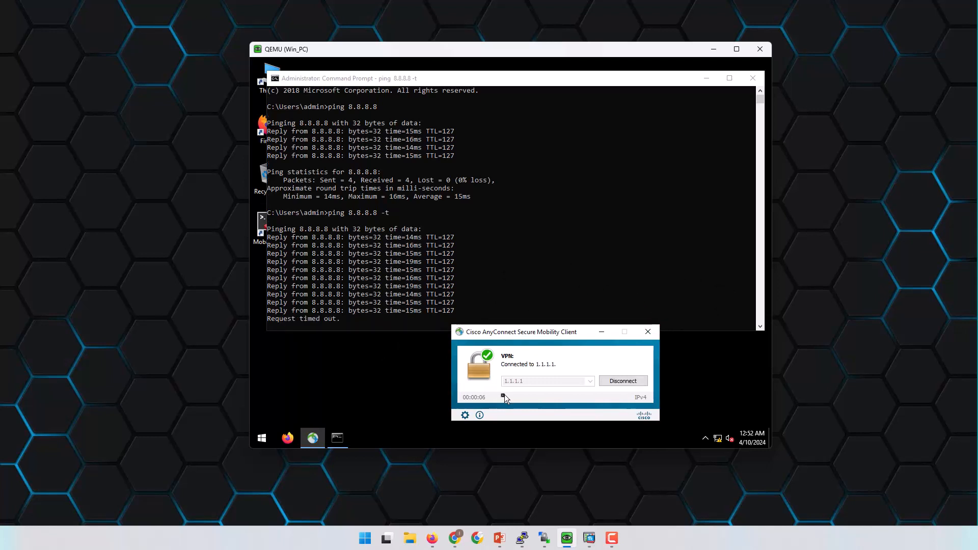
left_click(515, 262)
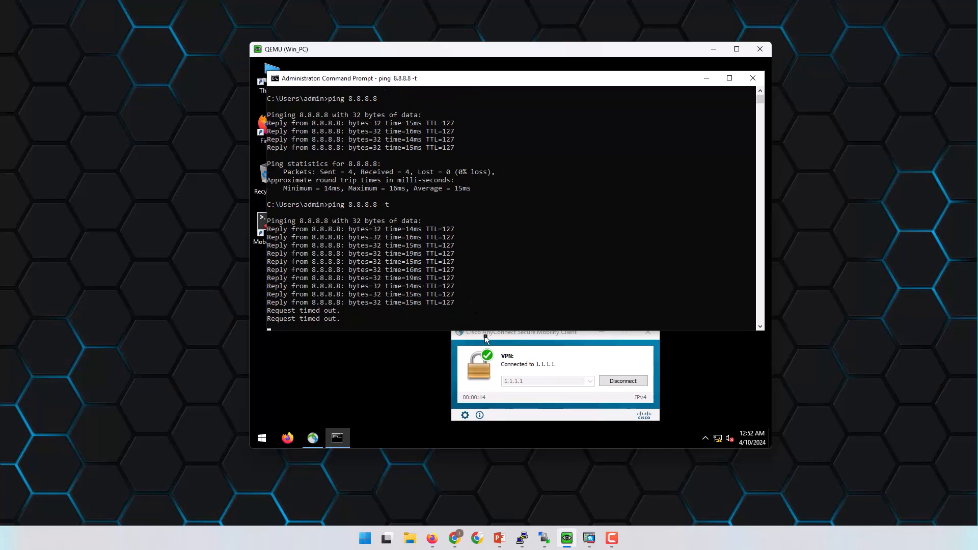
left_click(435, 537)
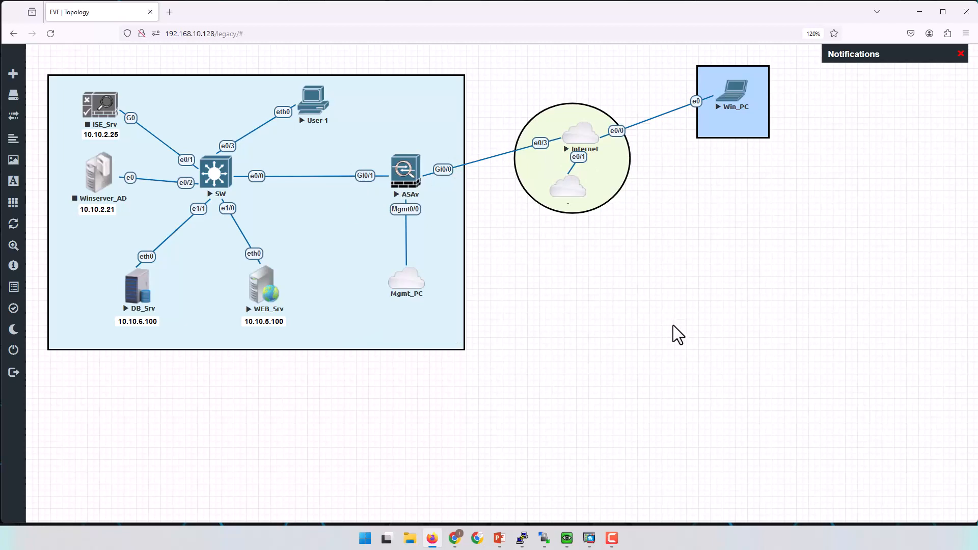
Open Firewall > NAT Rules in ASDM, then start and discard an 'Add NAT Rule After' draft.
left_click(590, 538)
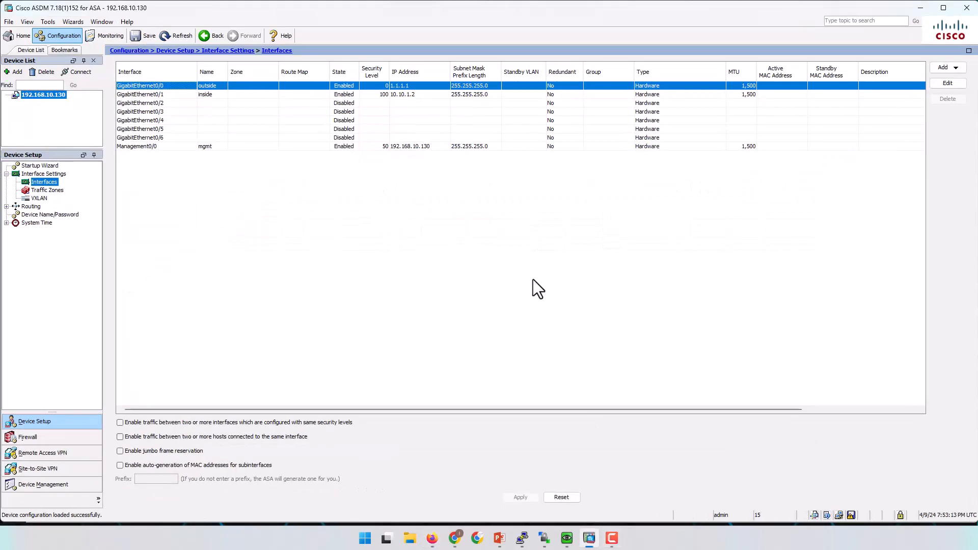
left_click(61, 435)
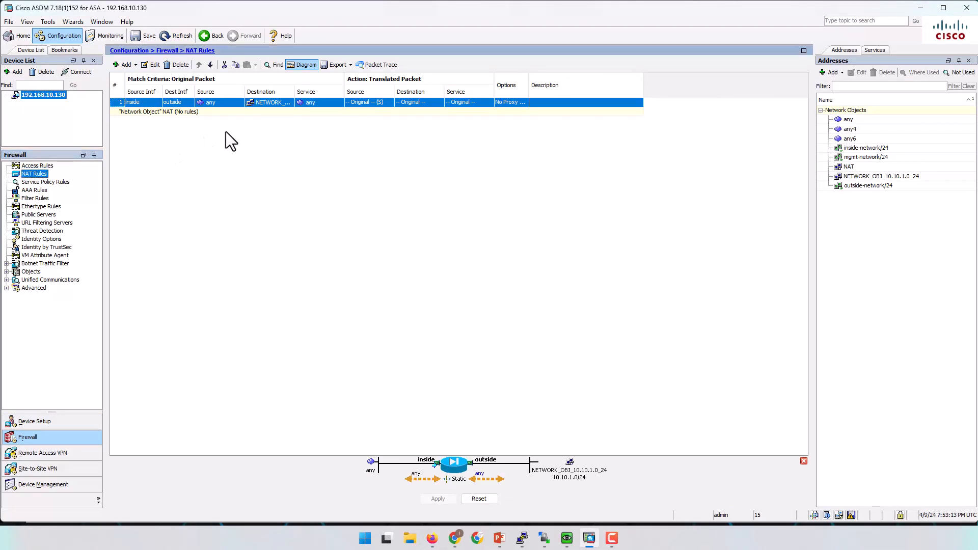
left_click(136, 65)
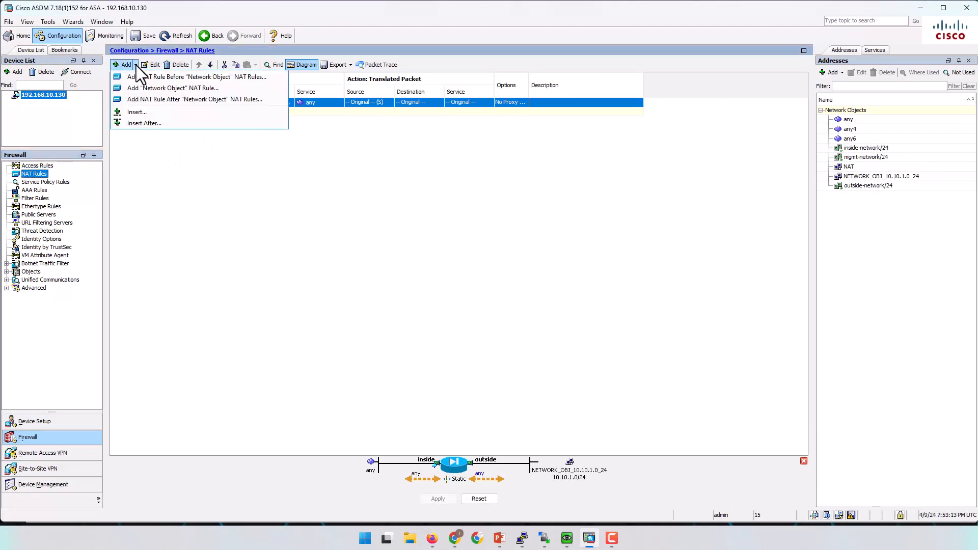
left_click(172, 99)
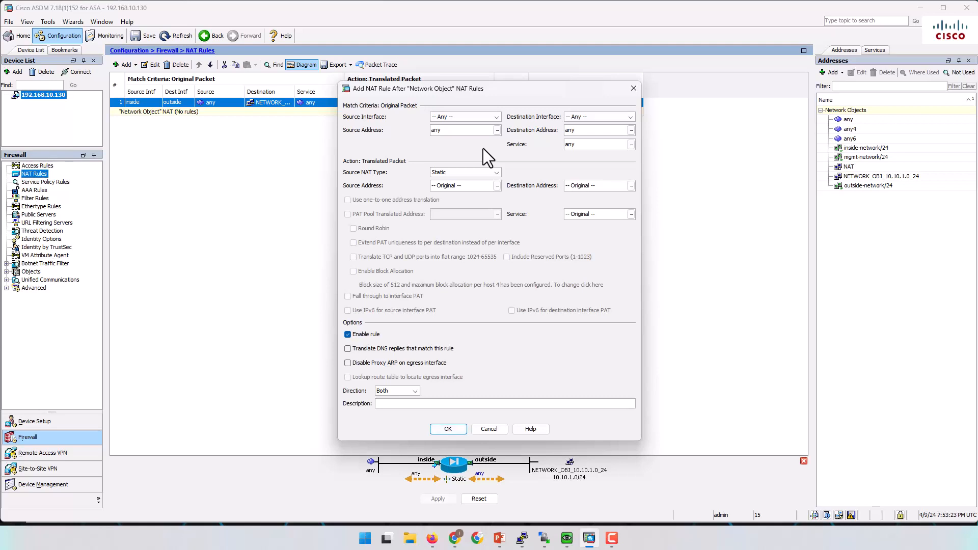
left_click(633, 88)
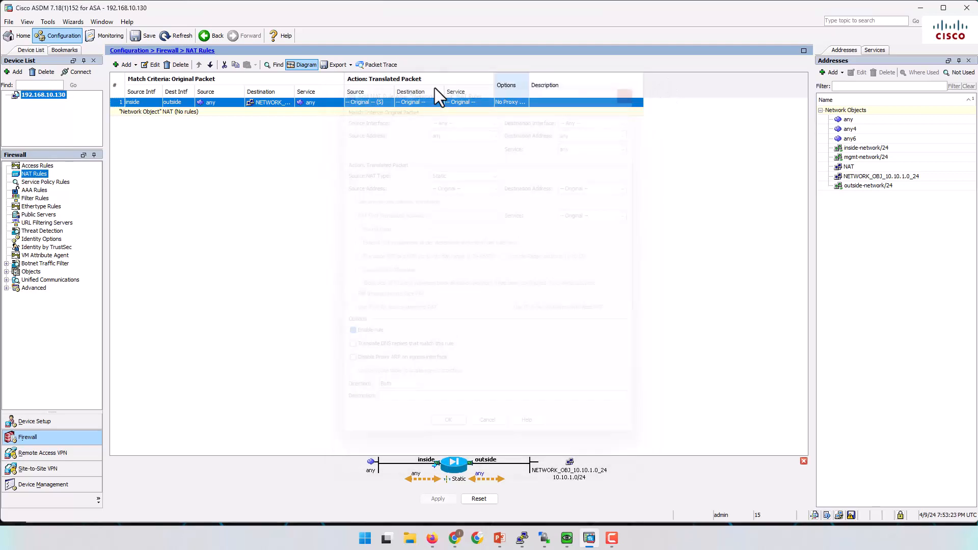
Start and cancel a network object NAT rule, then glance at the EVE topology.
left_click(127, 65)
left_click(198, 88)
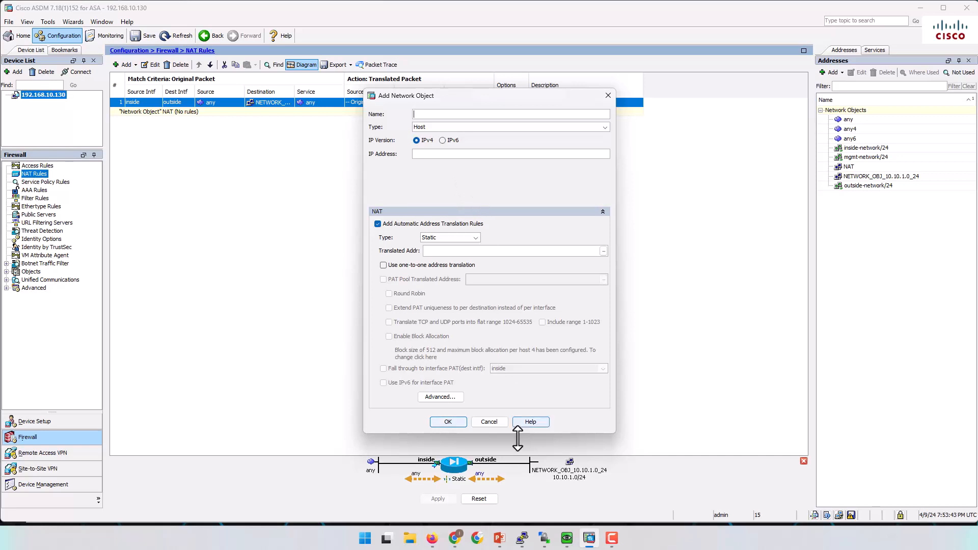
left_click(490, 423)
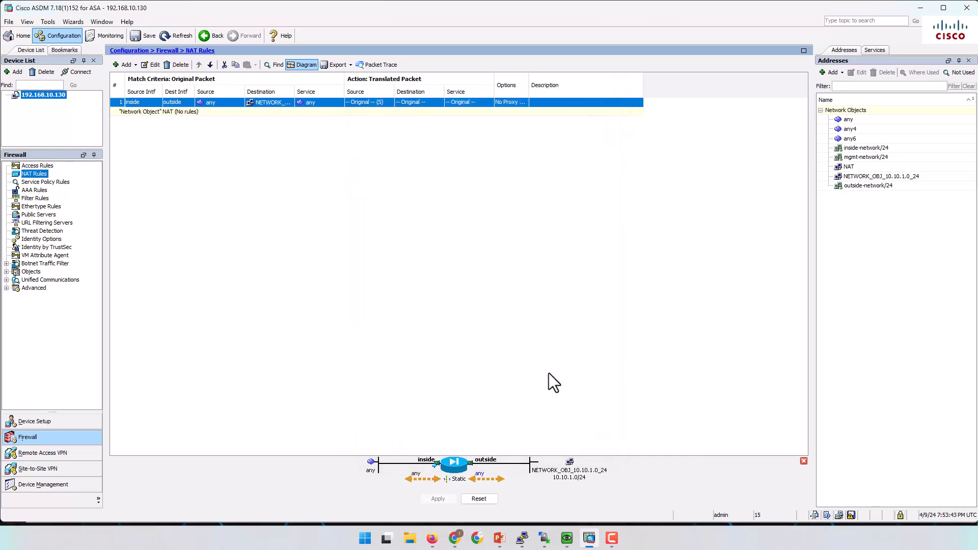
left_click(432, 538)
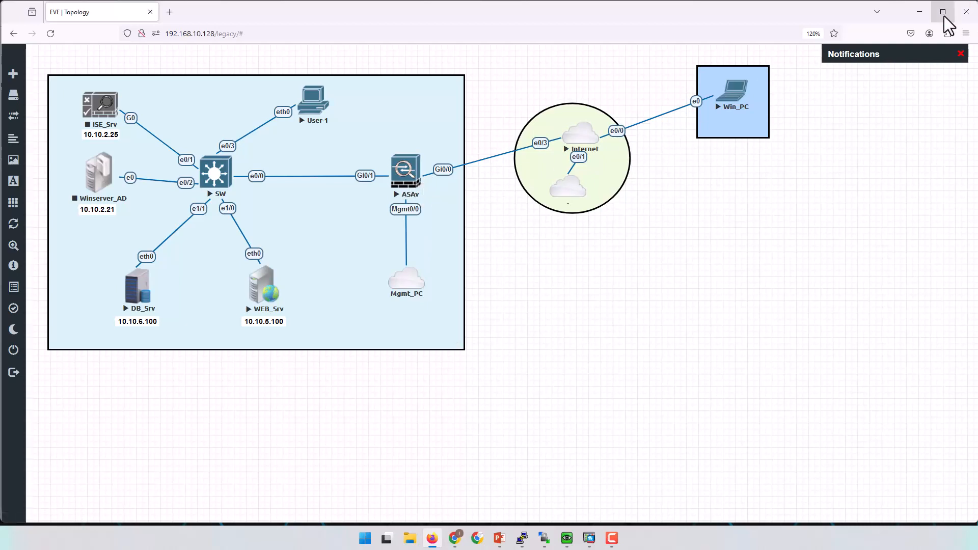
left_click(919, 12)
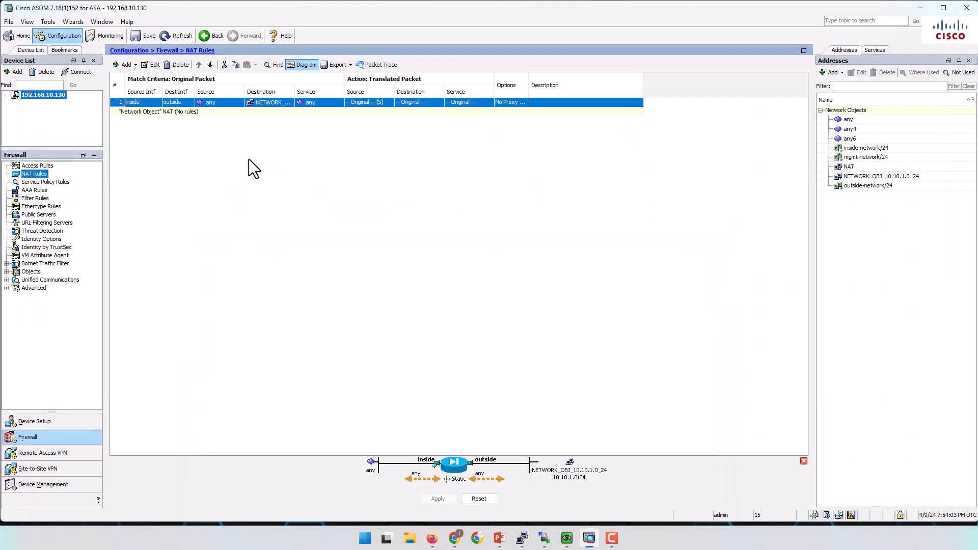
Start a NAT rule after object NAT rules with outside as both source and destination interface.
left_click(135, 64)
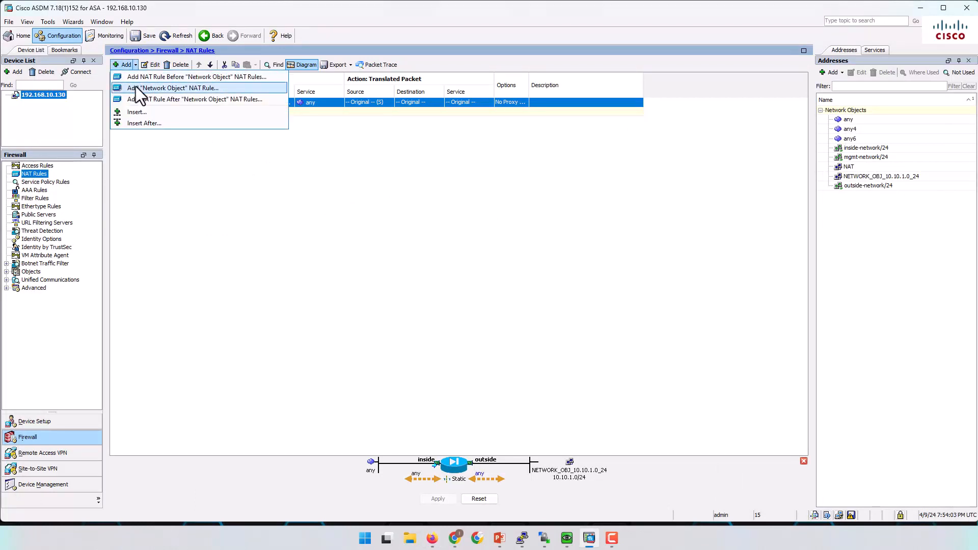
left_click(181, 107)
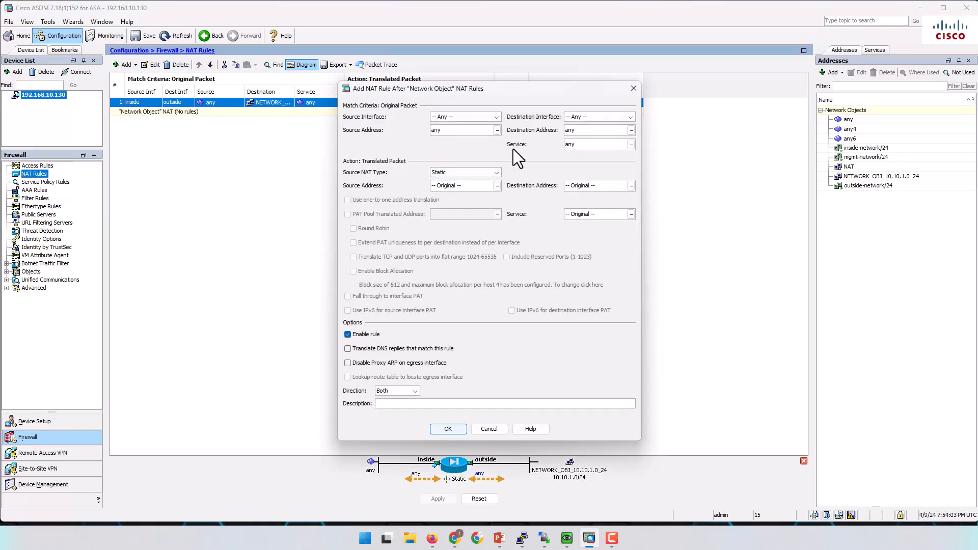
left_click(496, 117)
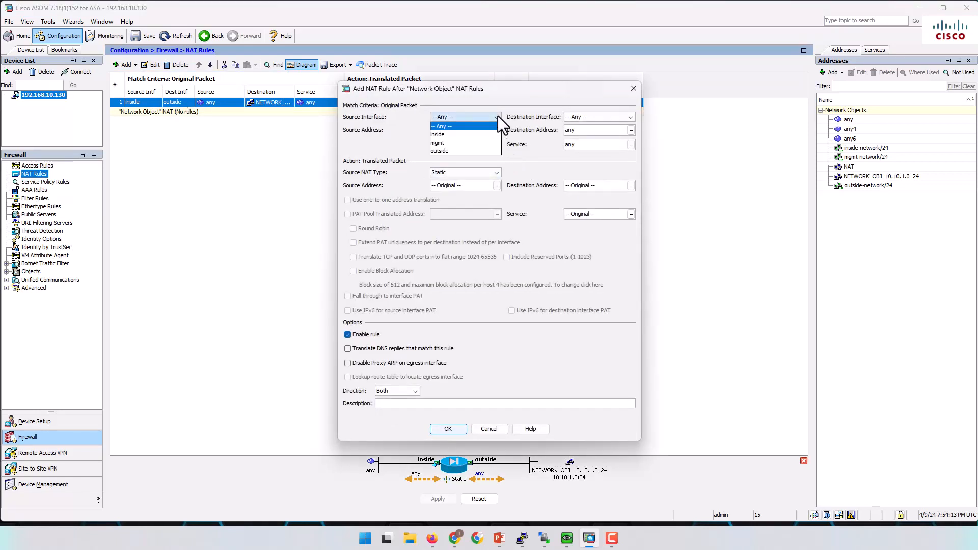
left_click(466, 150)
left_click(631, 117)
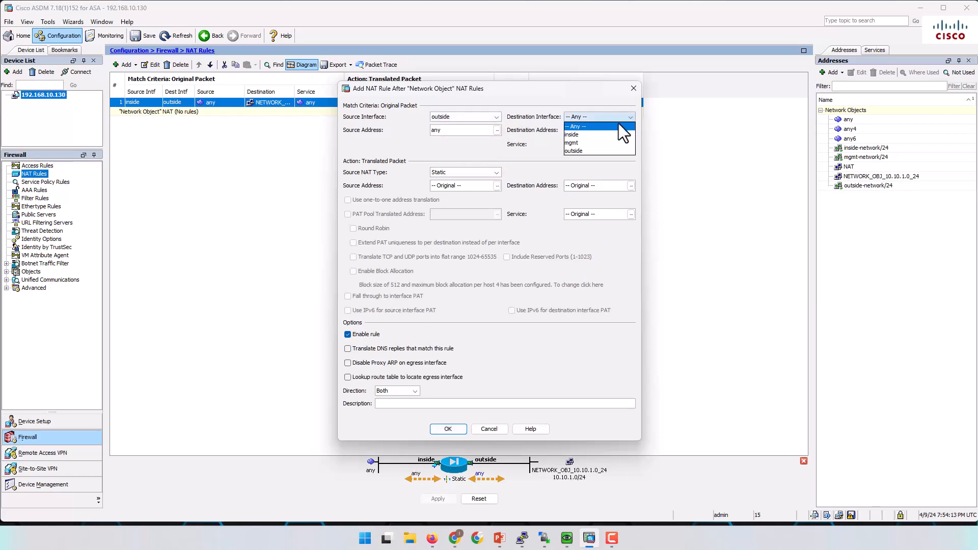
left_click(586, 150)
Set the original source to the NAT object and Dynamic PAT (Hide) to the outside interface.
left_click(497, 130)
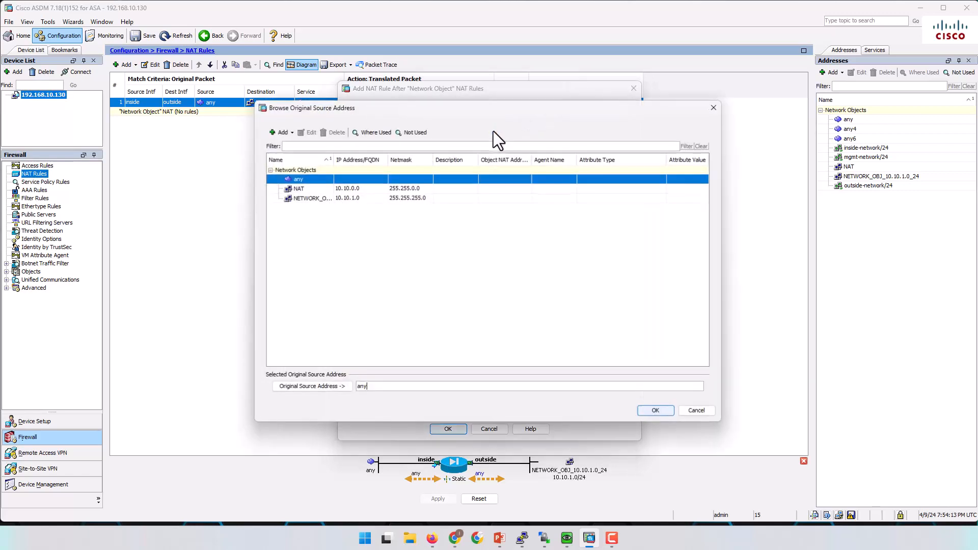
double_click(316, 189)
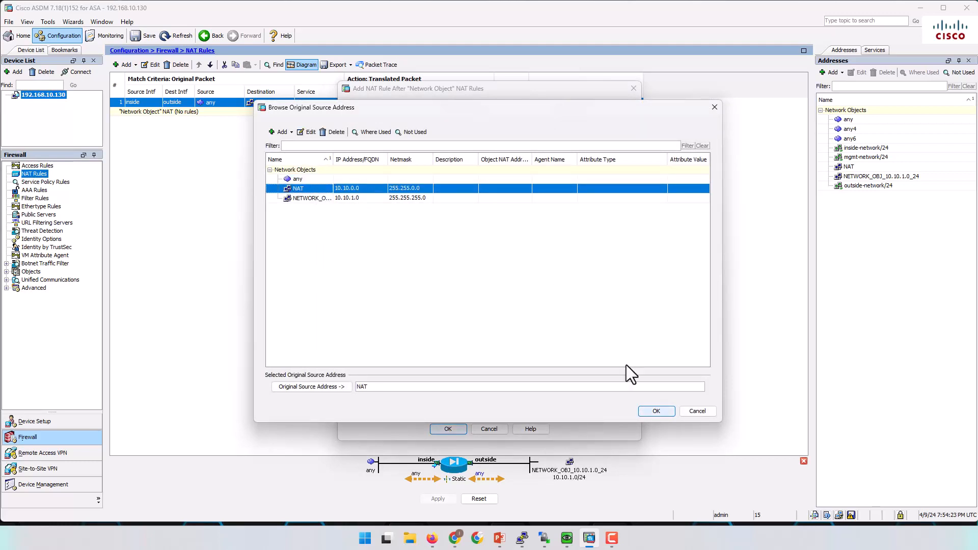
left_click(656, 412)
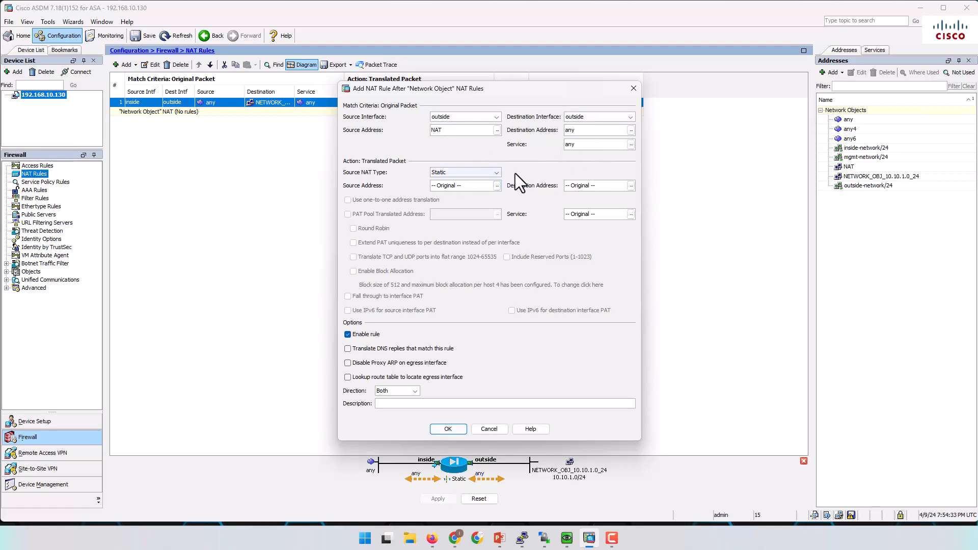
left_click(498, 172)
left_click(482, 190)
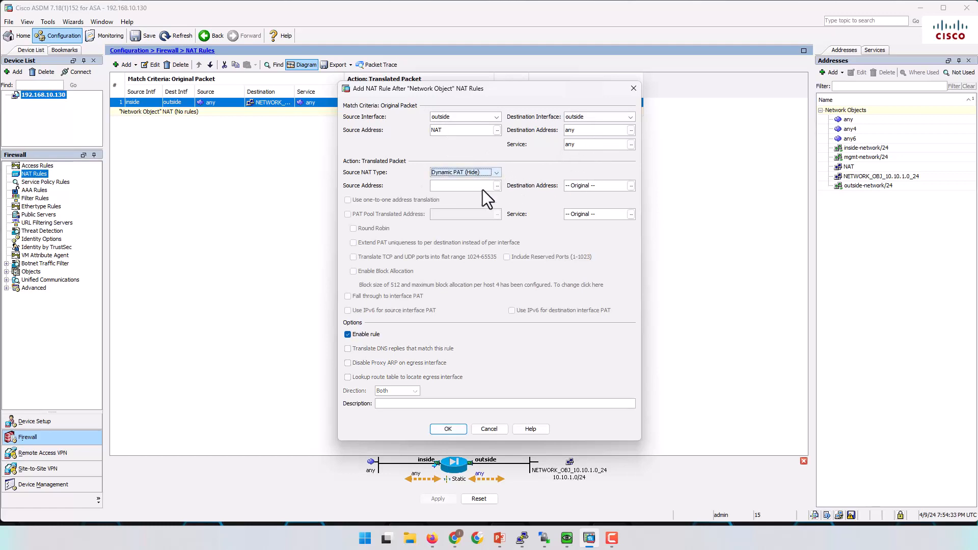
left_click(497, 185)
double_click(303, 210)
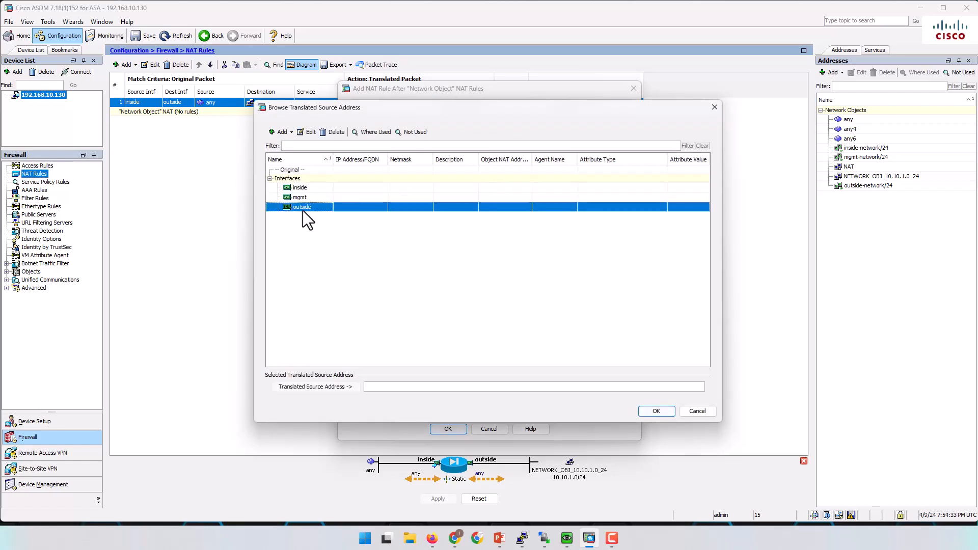
left_click(655, 411)
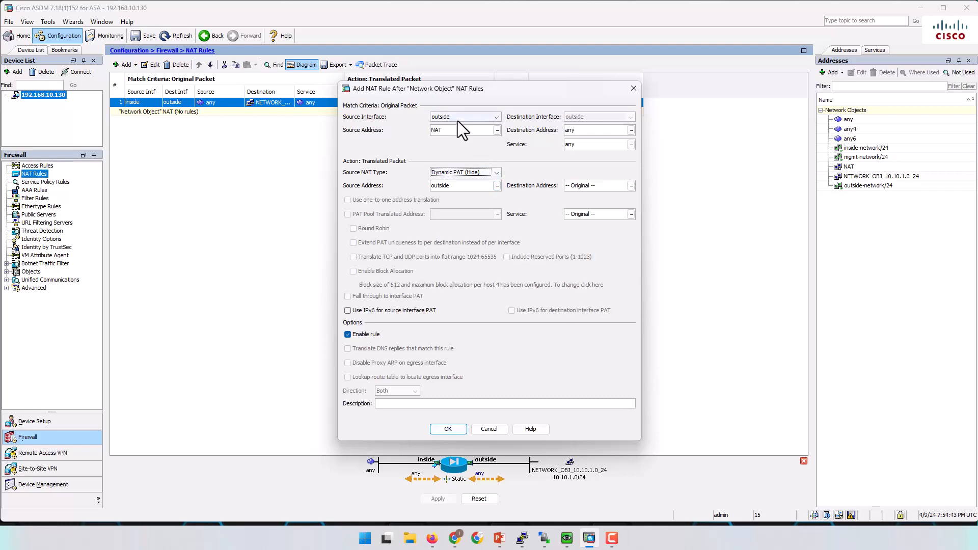
left_click(433, 540)
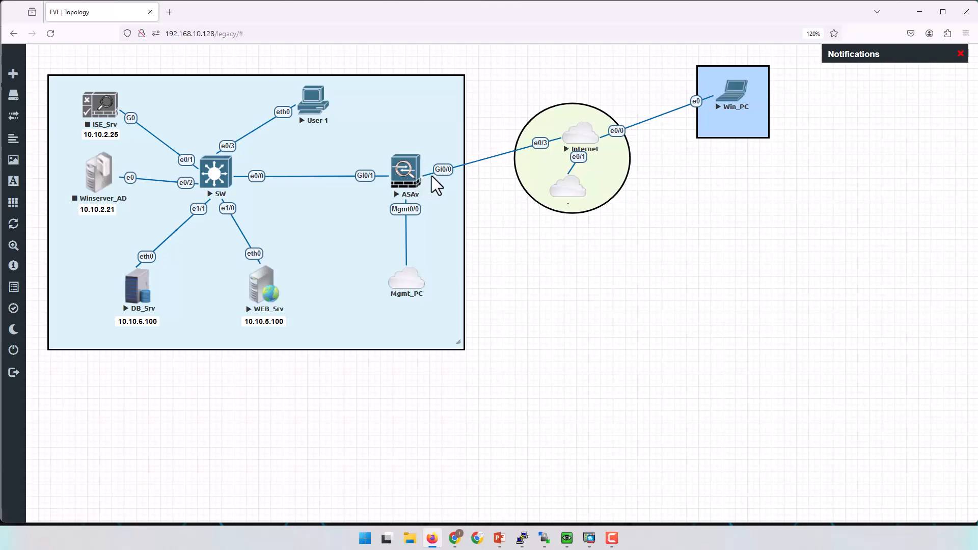
left_click(920, 11)
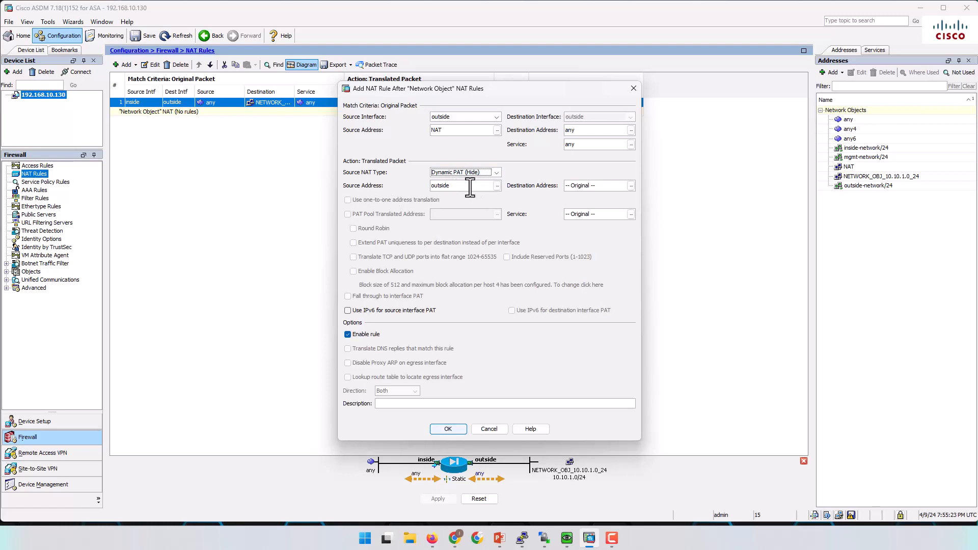
Save the outside-to-outside PAT rule and send its nat command to the ASA.
left_click(448, 428)
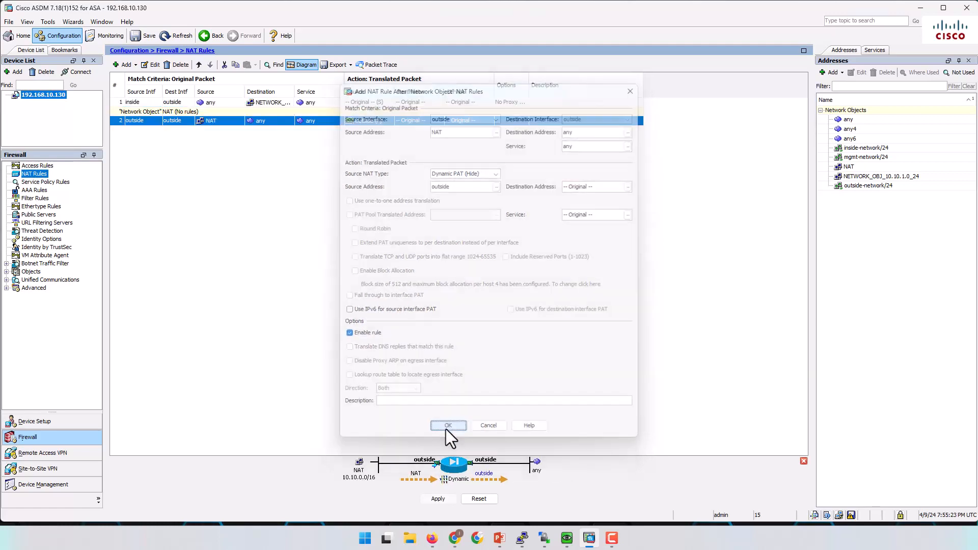
left_click(438, 500)
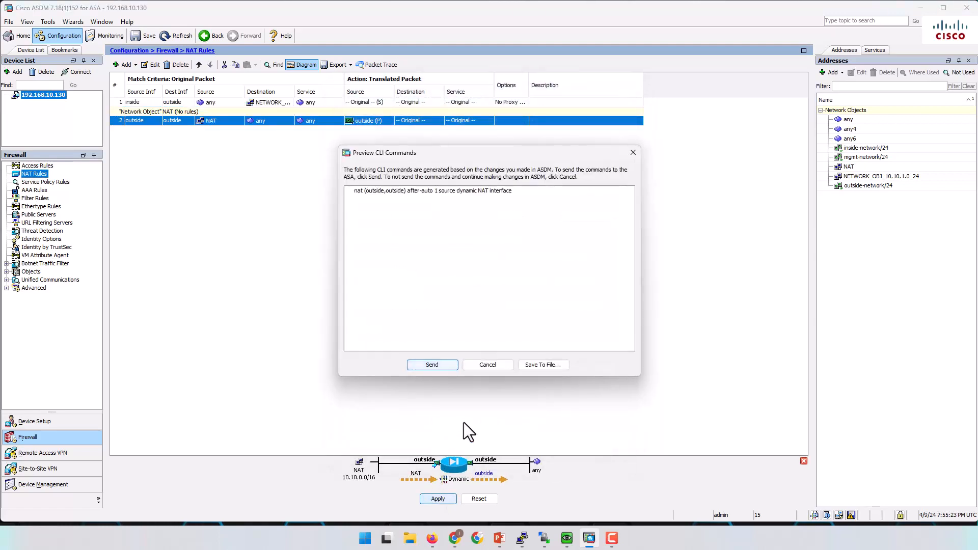
left_click(432, 365)
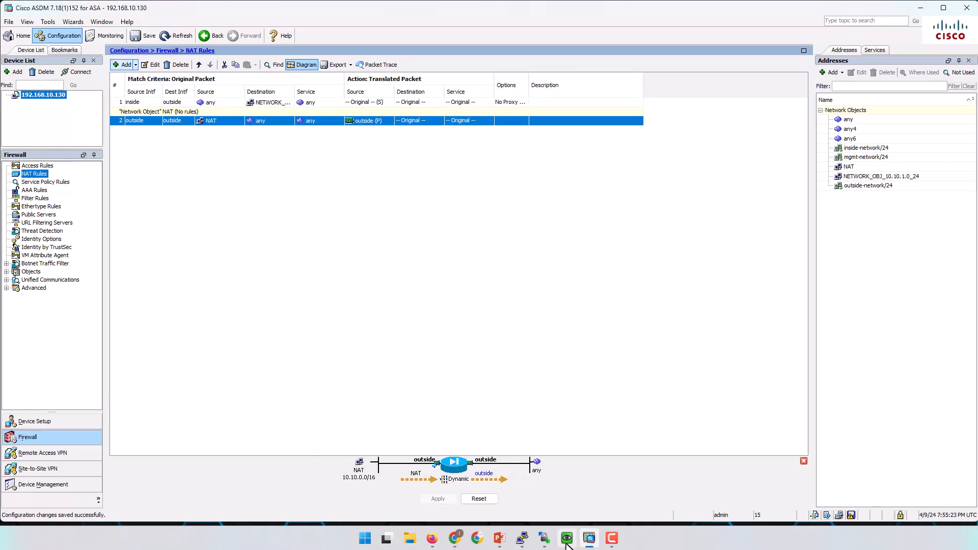
Check the running ping on Win_PC's console, then bring ASDM back in front.
left_click(567, 539)
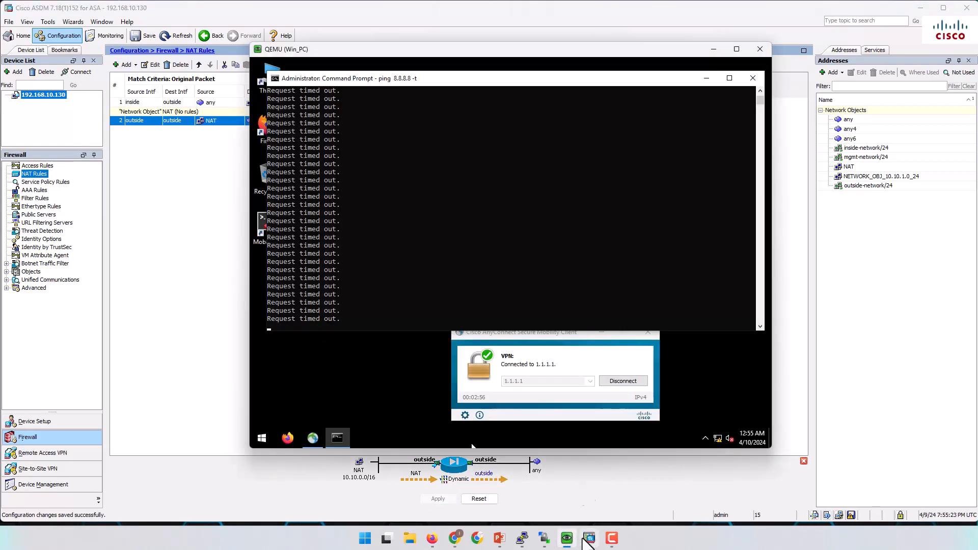
left_click(388, 289)
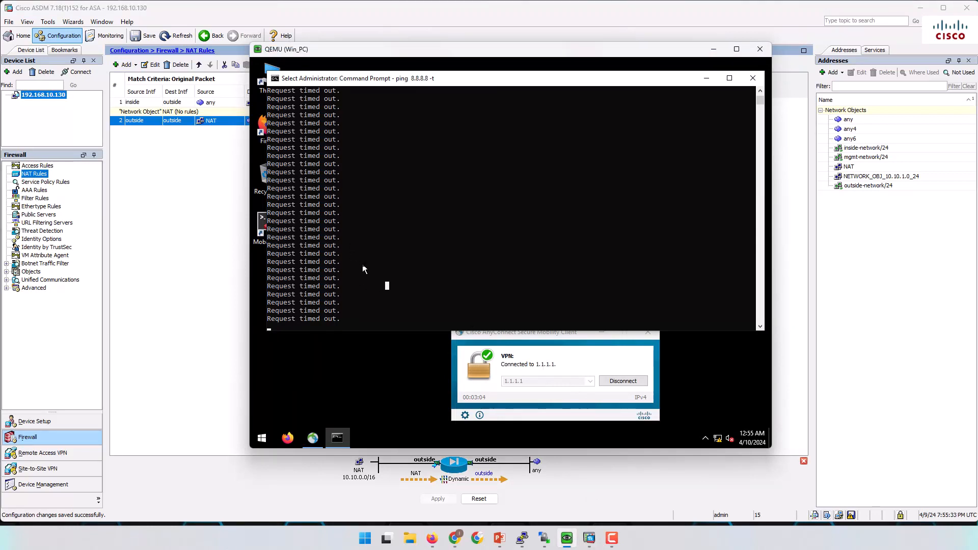
left_click(207, 277)
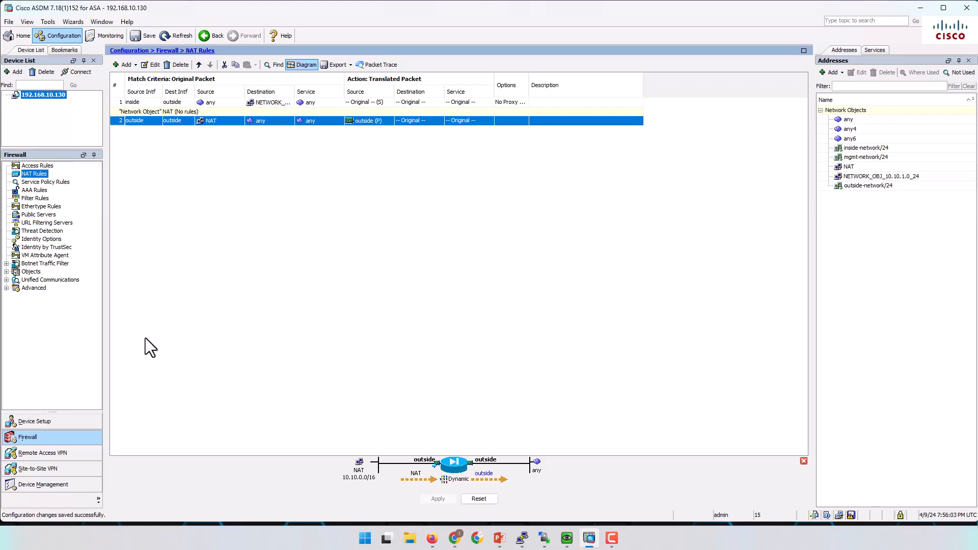
Show the Device Setup interfaces table with a widened Security Level column, briefly checking the EVE topology.
left_click(50, 421)
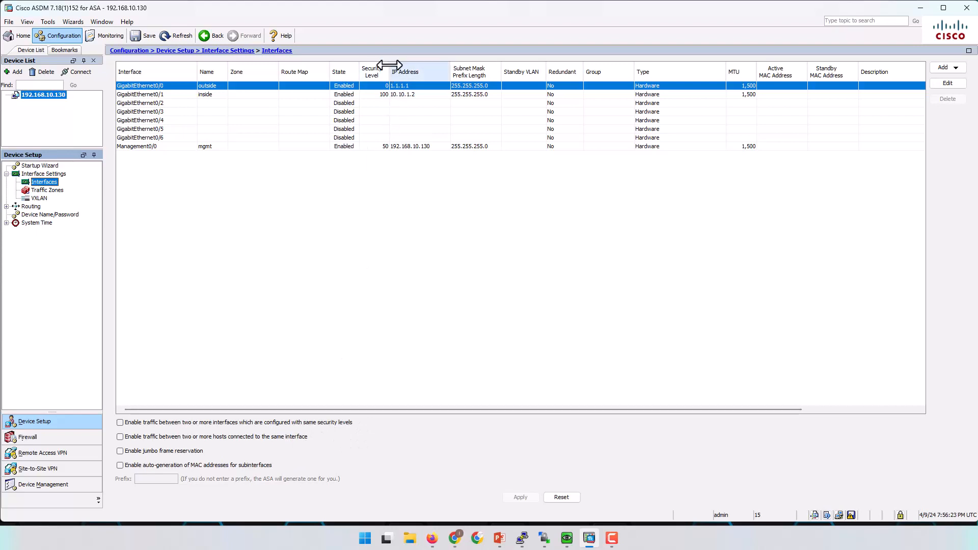
left_click_drag(391, 69, 477, 70)
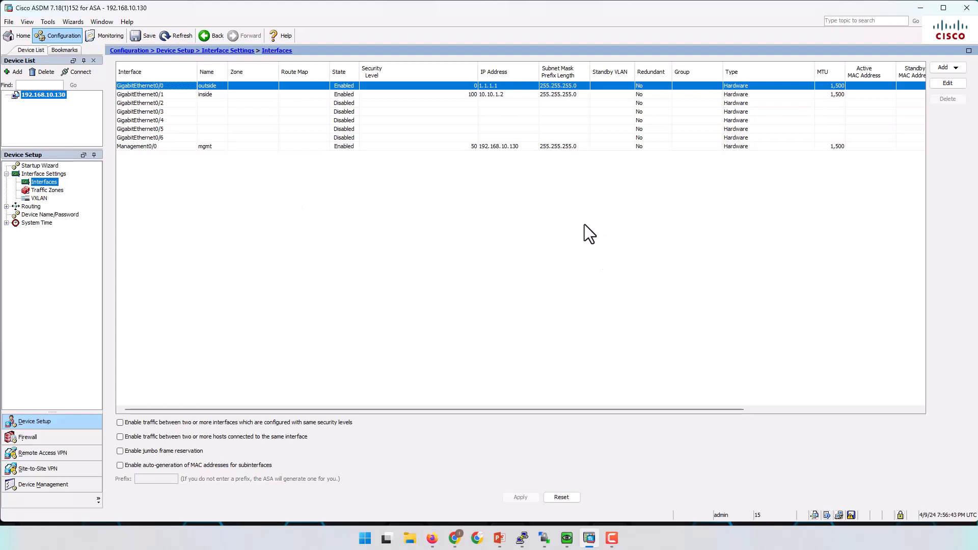
left_click(432, 538)
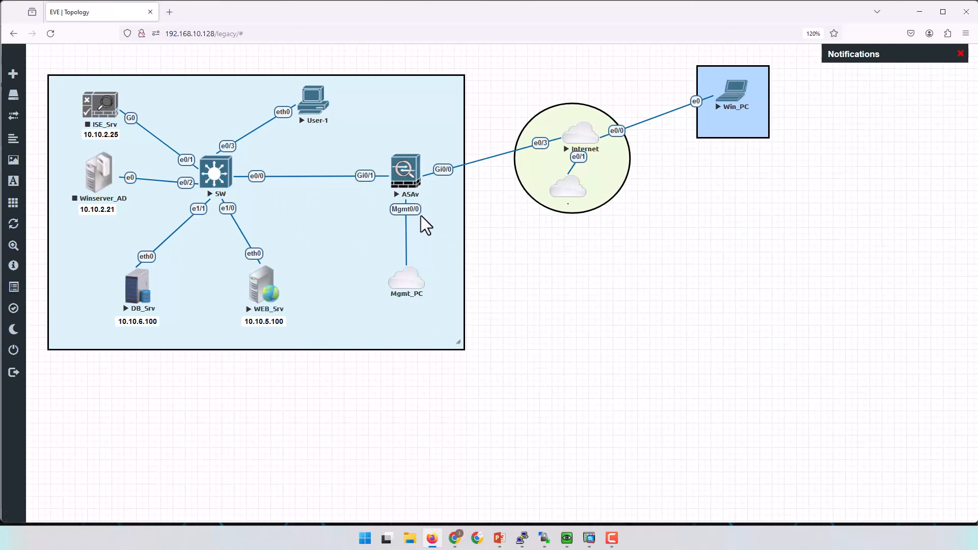
left_click(436, 539)
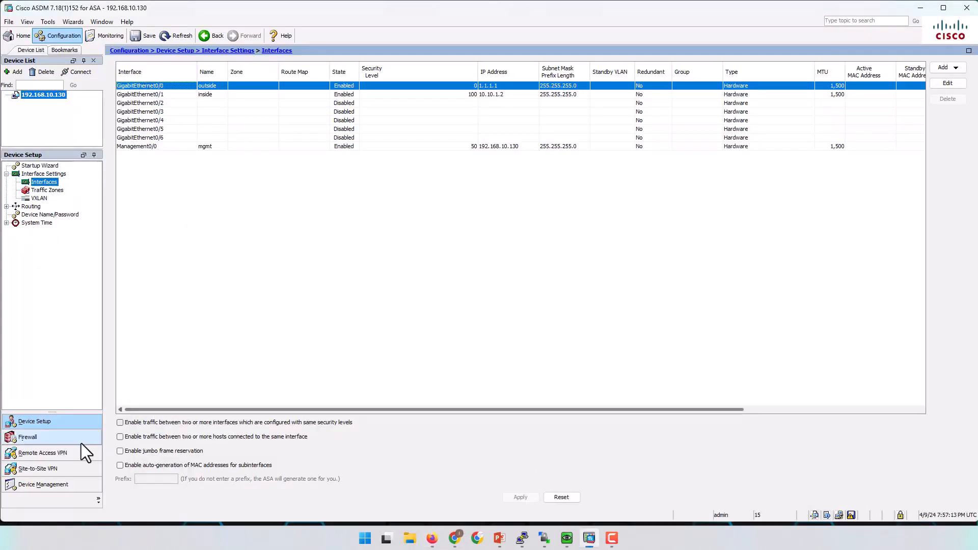
Review the Firewall Access Rules: inside, mgmt, outside and Global implicit rules.
left_click(54, 438)
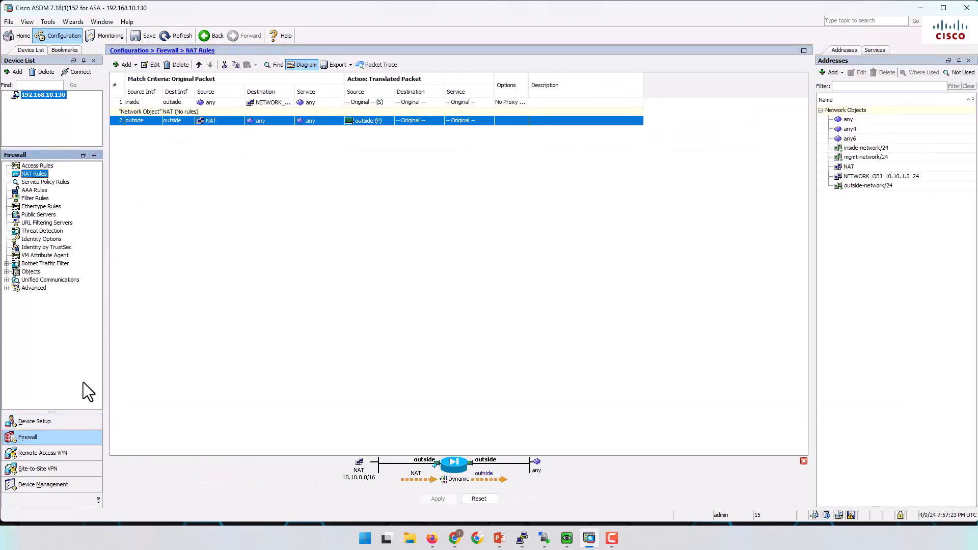
left_click(38, 167)
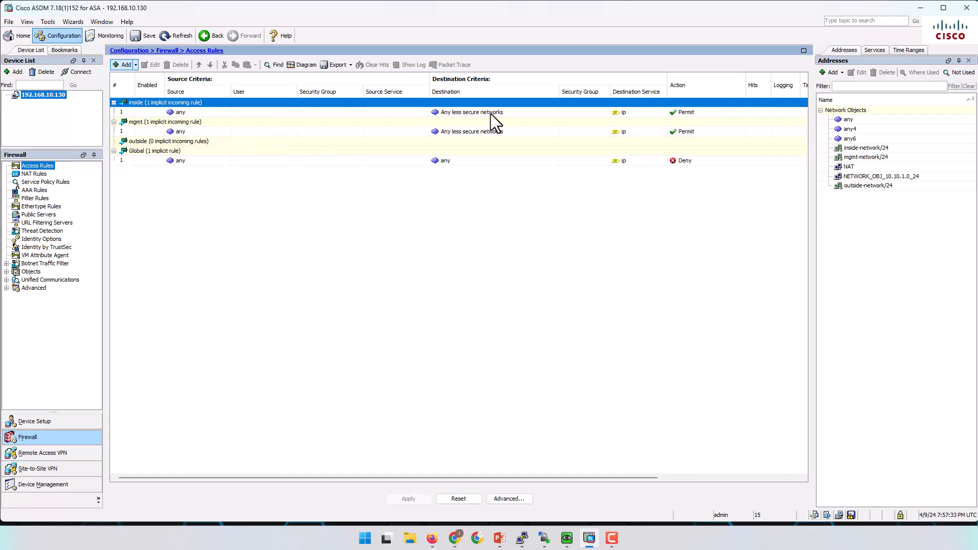
mouse_move(491, 114)
mouse_move(469, 113)
left_click(180, 112)
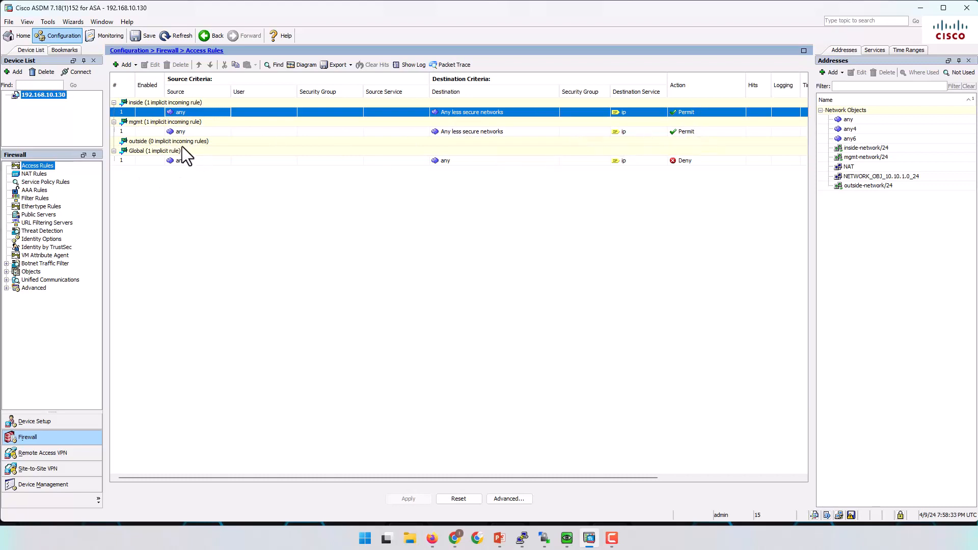
left_click(138, 142)
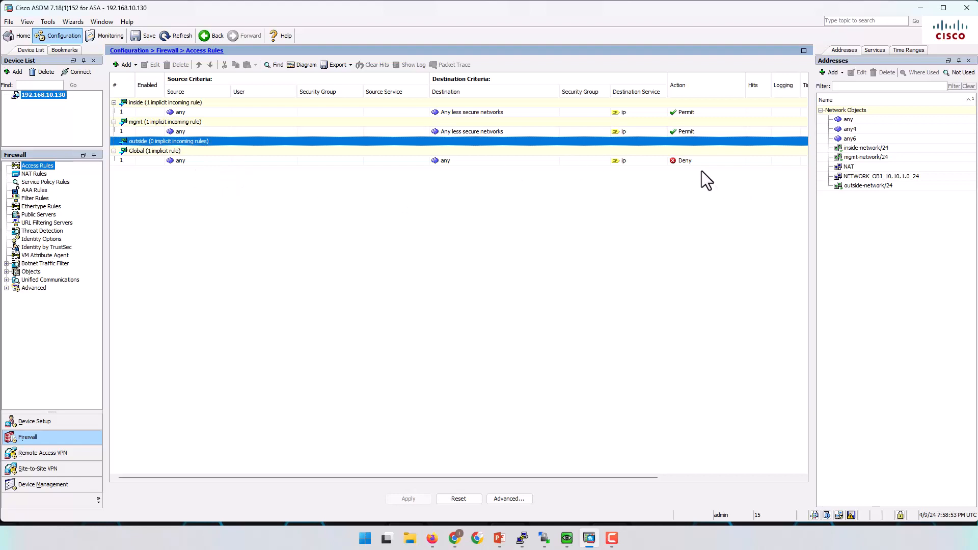
left_click(686, 162)
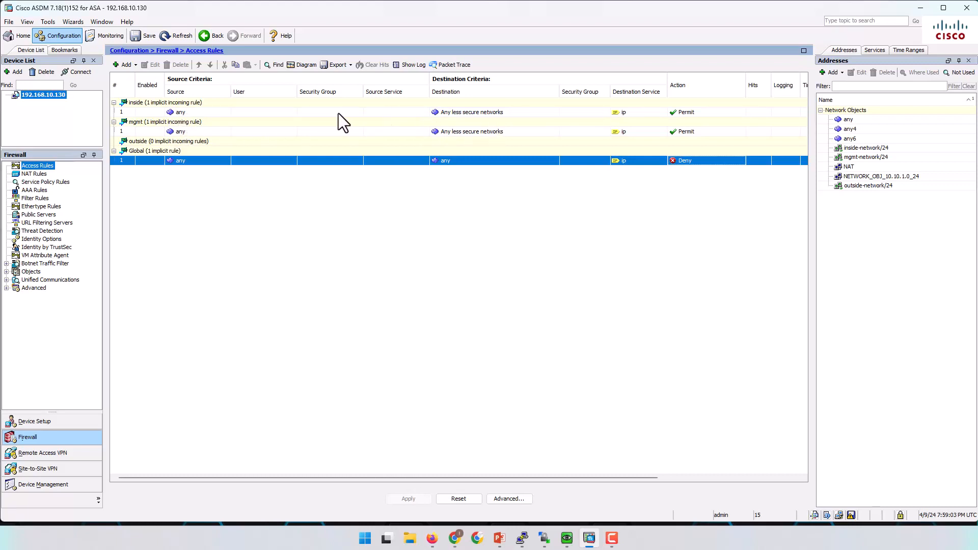
left_click(683, 112)
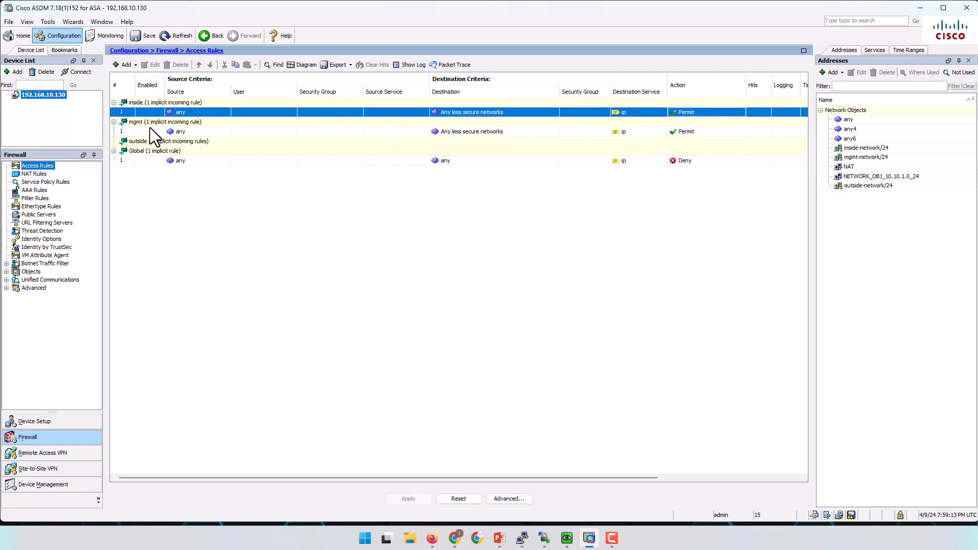
left_click(179, 134)
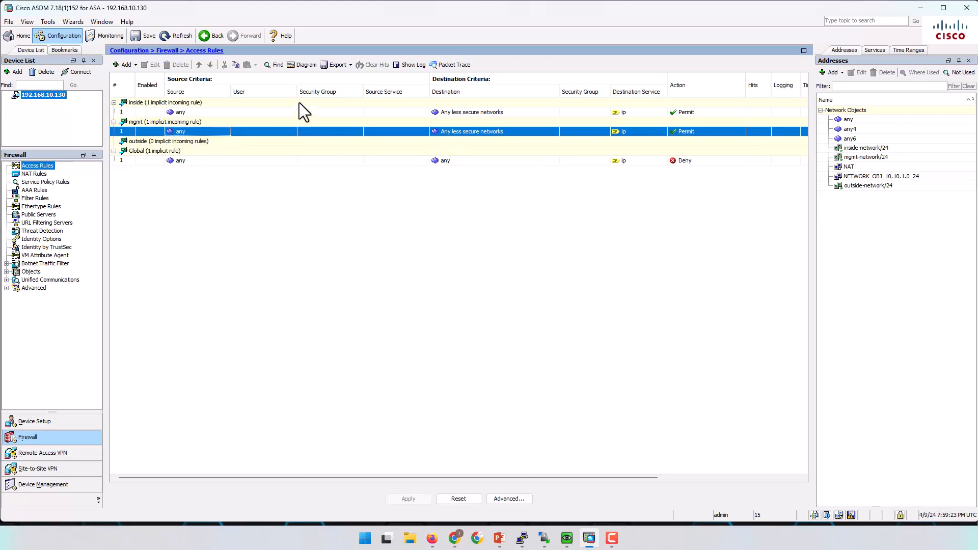
left_click(199, 161)
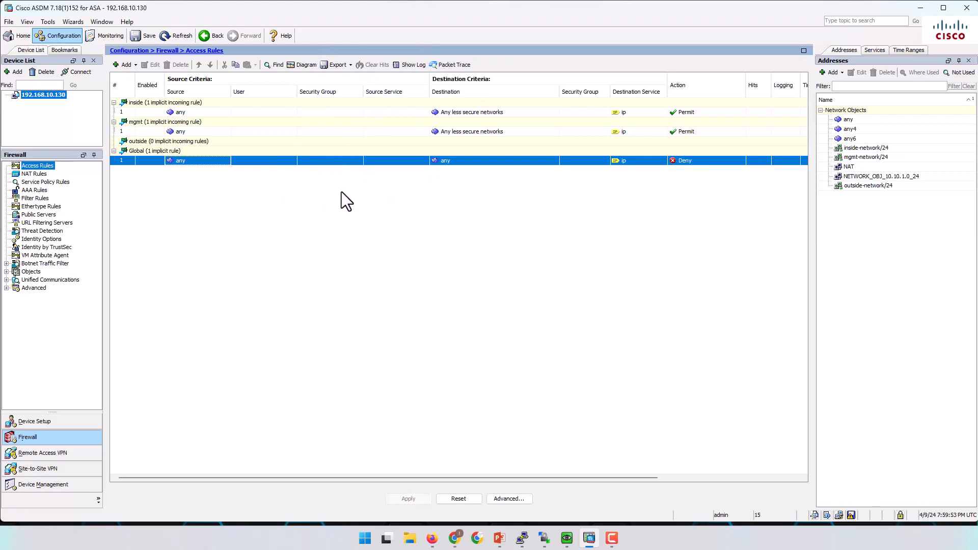
Tick 'Enable traffic between two or more hosts connected to the same interface' under Device Setup.
left_click(51, 423)
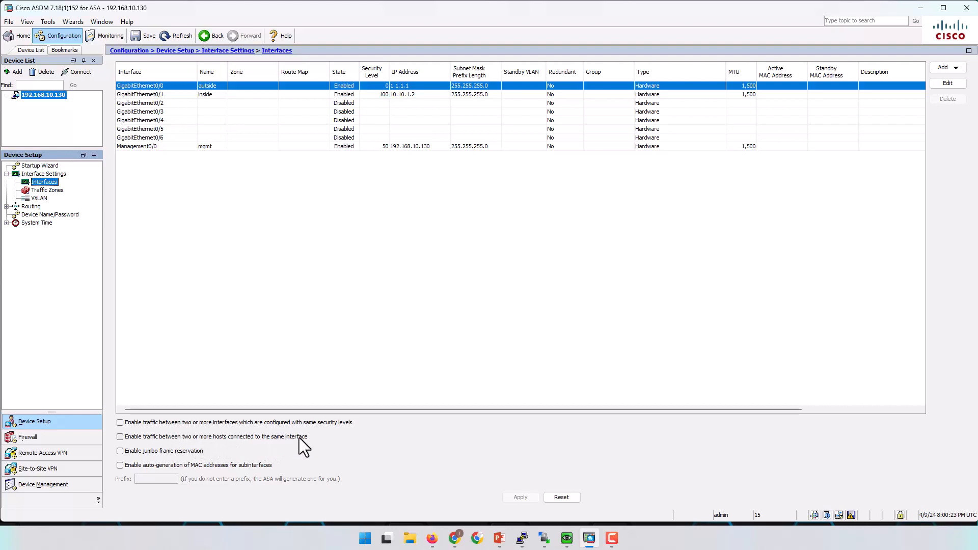
left_click(120, 438)
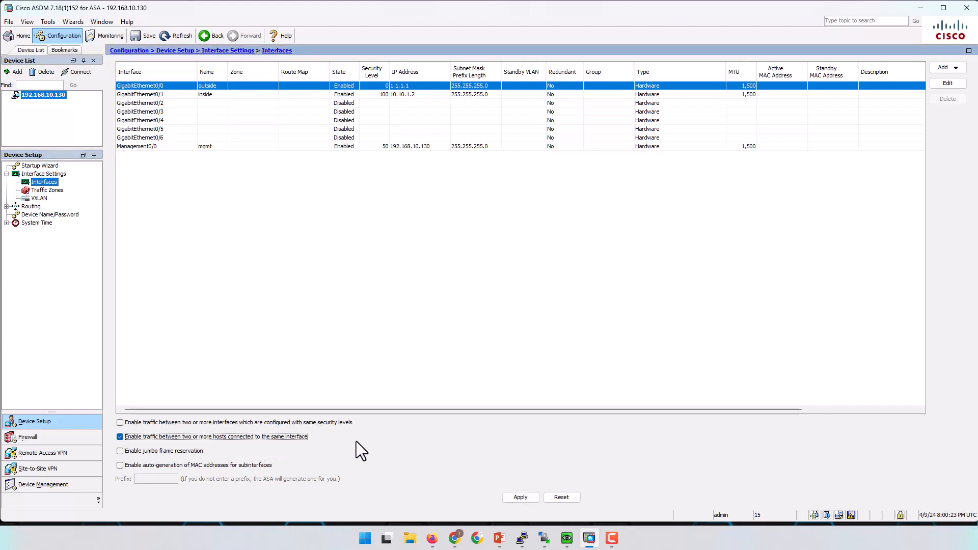
left_click(432, 538)
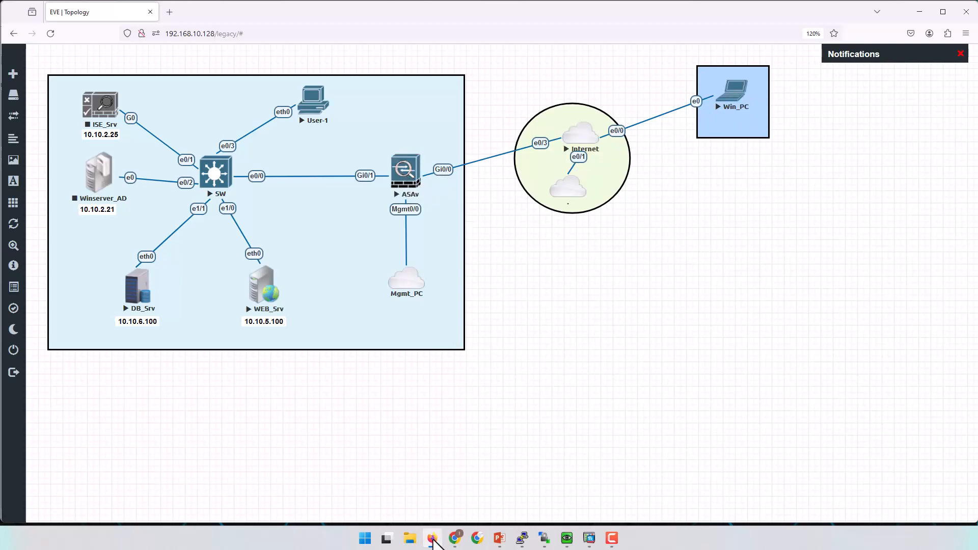
Minimize, restore, and minimize again the EVE topology browser to reveal ASDM.
left_click(434, 539)
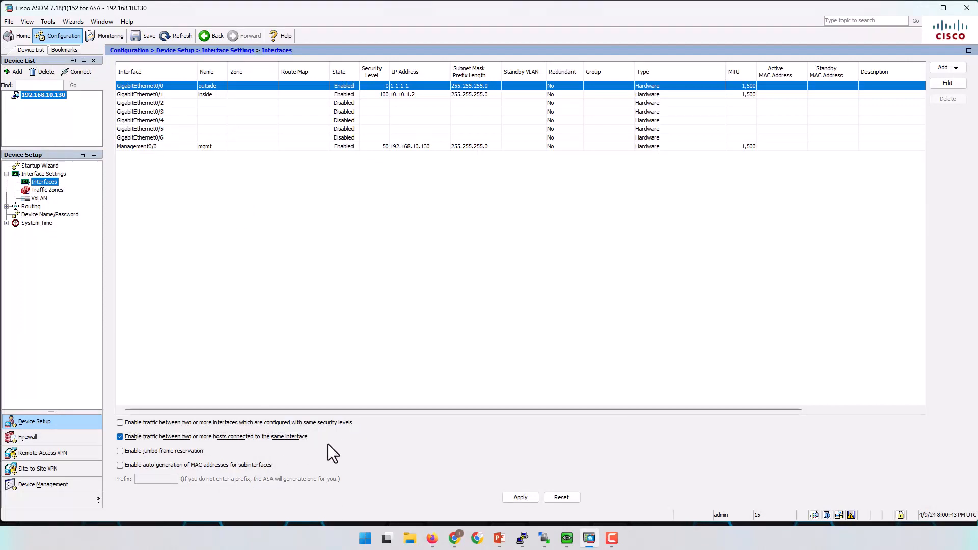
left_click(433, 538)
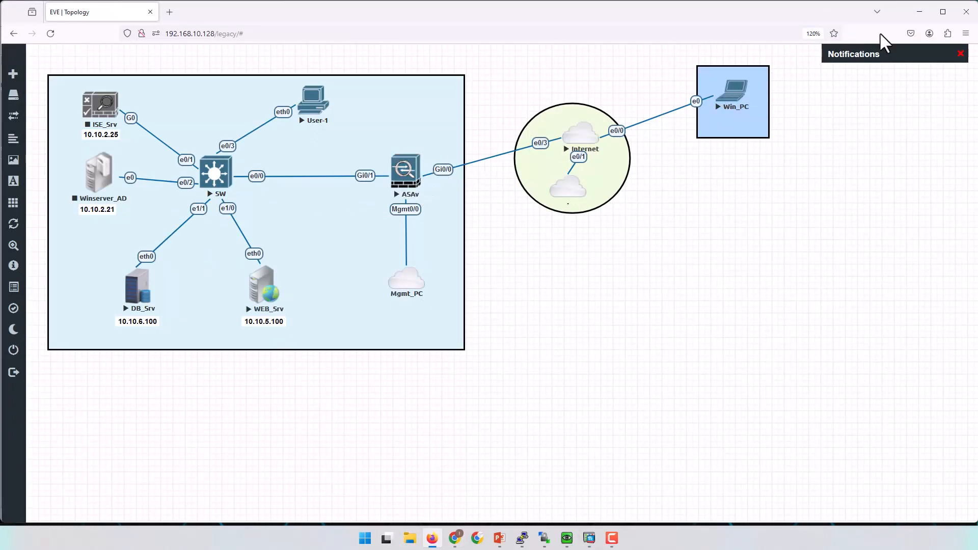
left_click(919, 11)
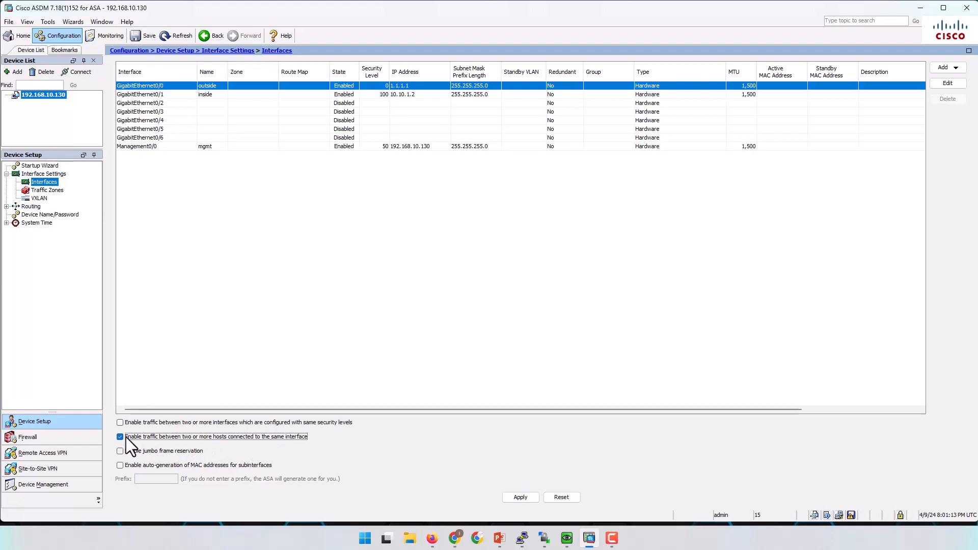
Send same-security-traffic permit intra-interface to the ASA, then bring up the Win_PC ping console.
left_click(521, 498)
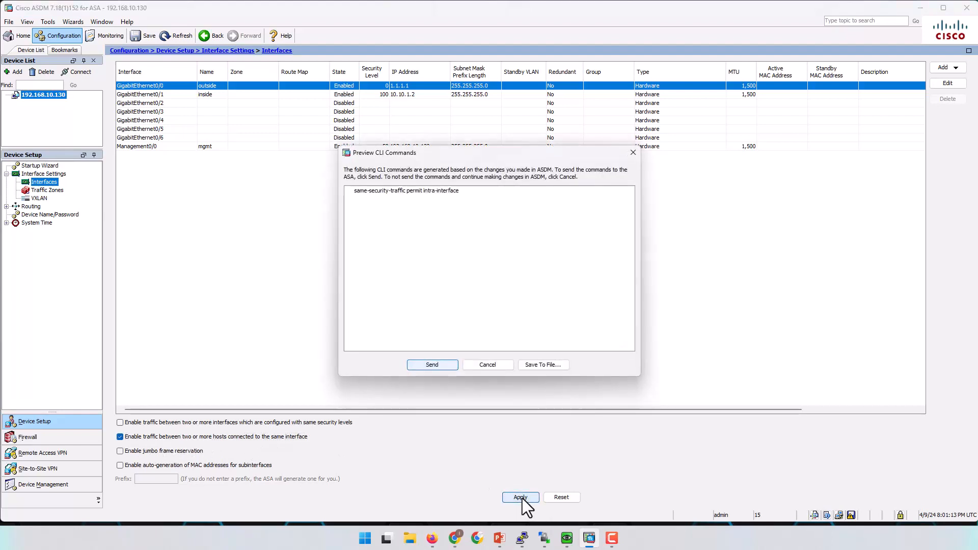
left_click(432, 365)
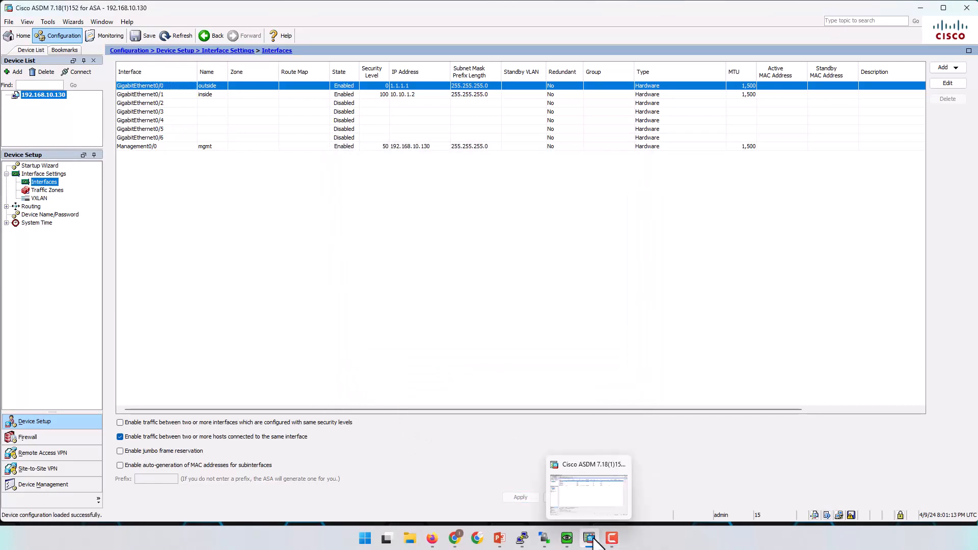
left_click(588, 491)
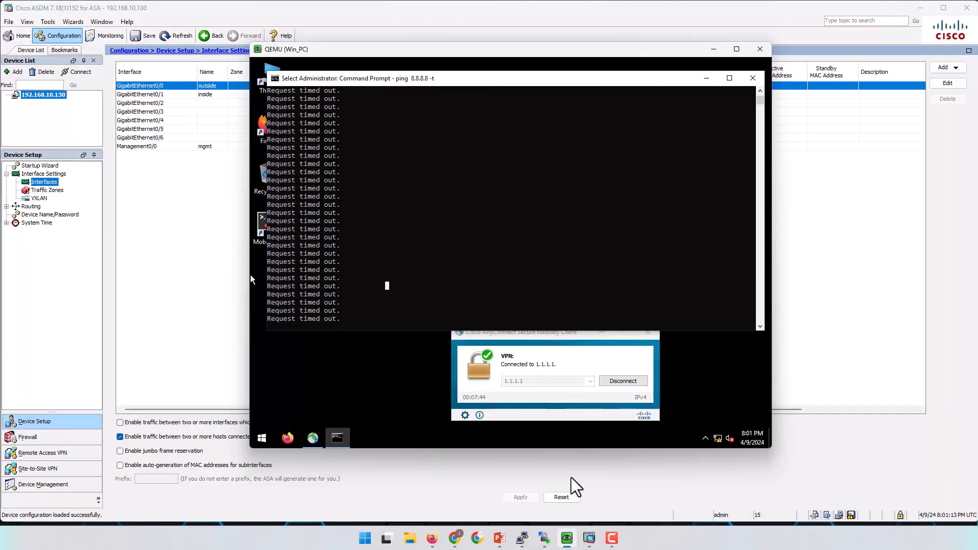
left_click(571, 479)
Clear the console selection so pinging resumes, and disconnect the VPN to 1.1.1.1.
right_click(473, 261)
left_click(473, 261)
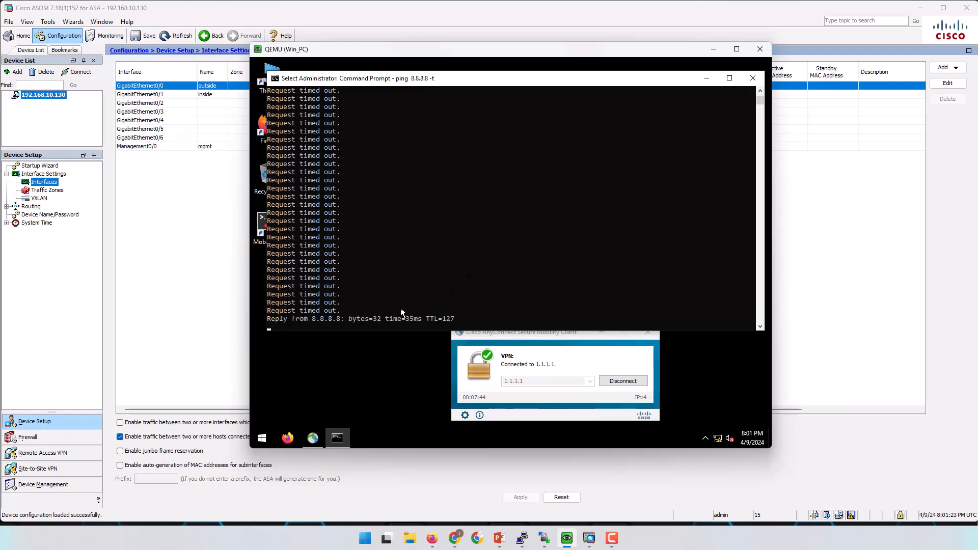
scroll(408, 306, "down", 3)
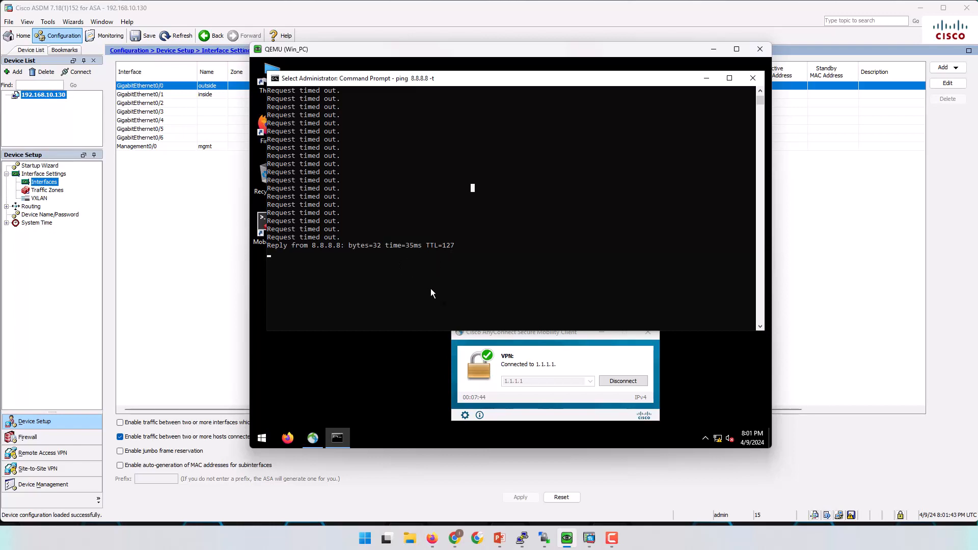
left_click(623, 382)
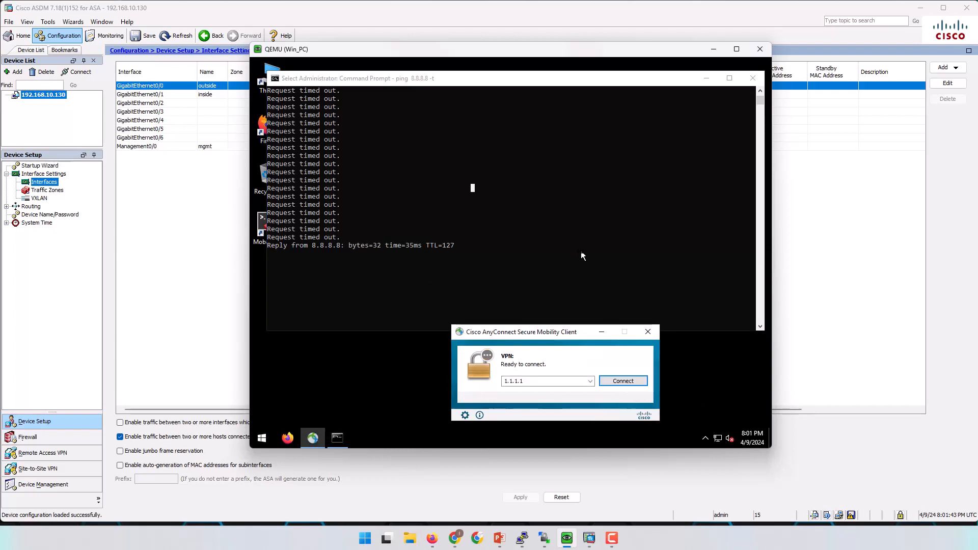
Stop the ping with Ctrl+C and rerun 'ping 8.8.8.8 -t' from history.
left_click(540, 234)
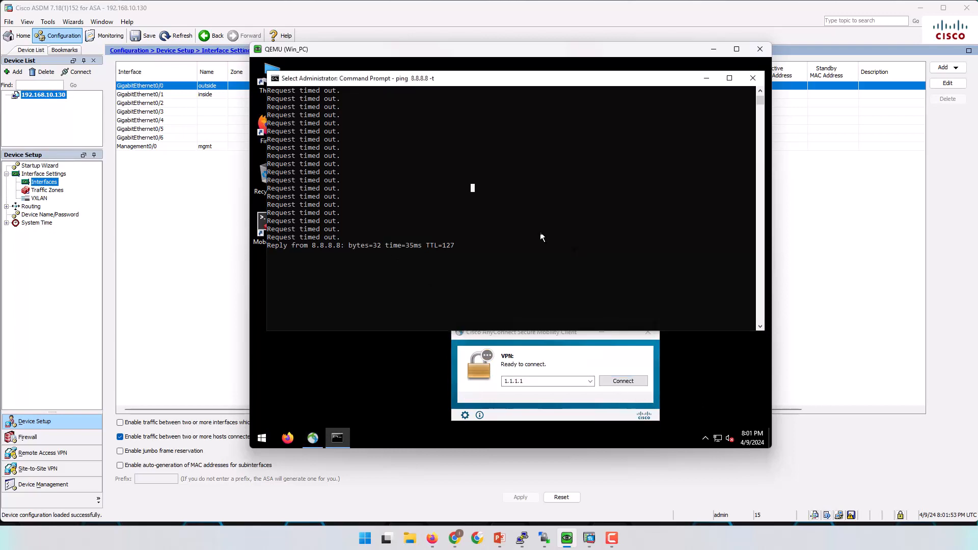
key("Escape")
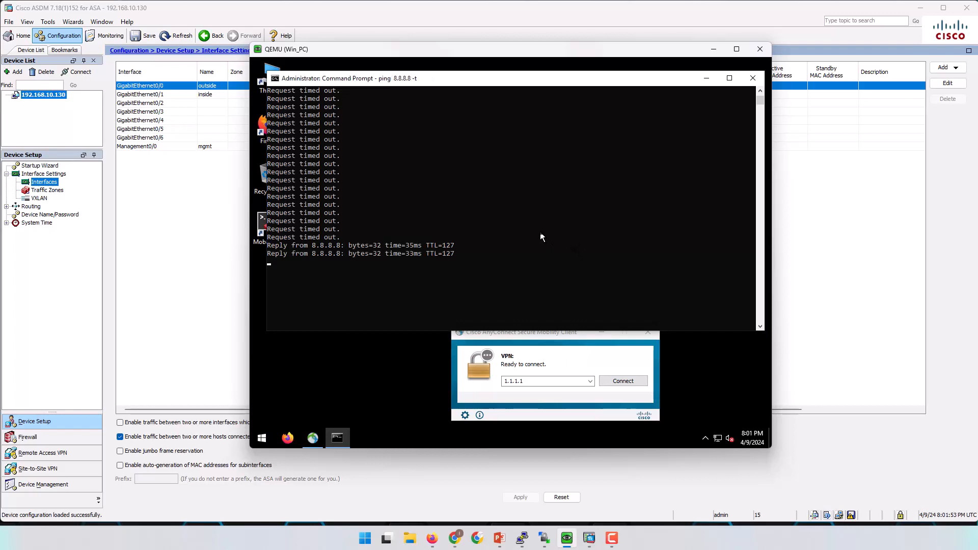
key("ctrl+c")
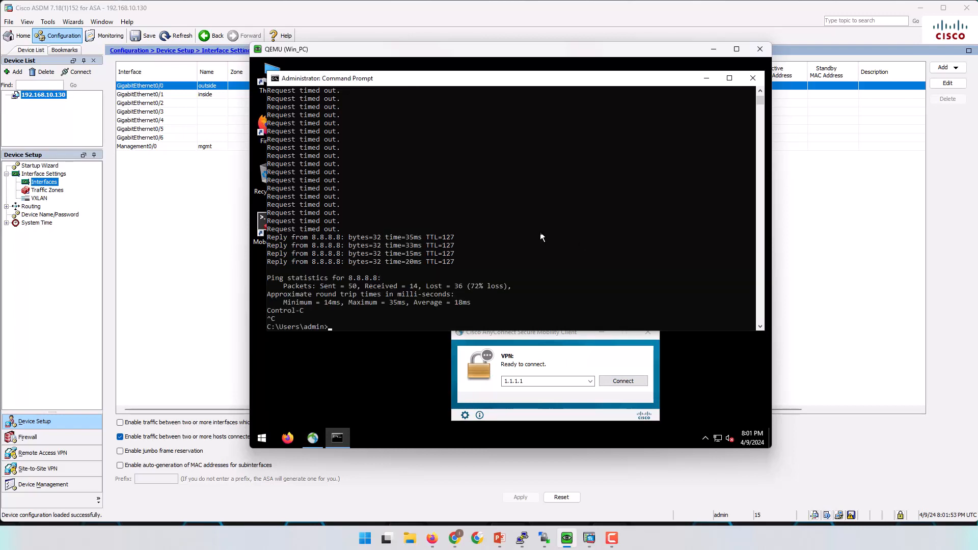
key("Return")
key("Return")
key("Return")
key("Return")
key("Return")
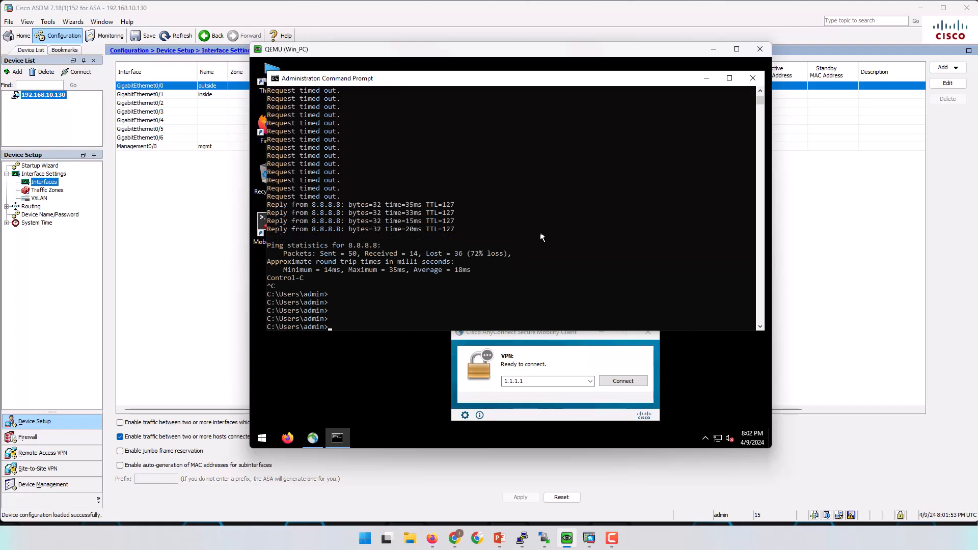
key("Up")
key("Return")
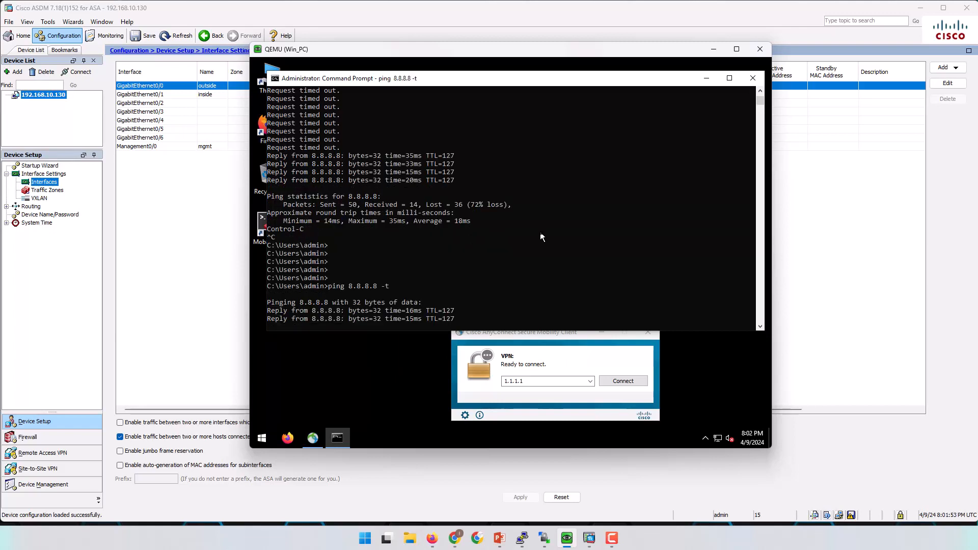
Connect AnyConnect to 1.1.1.1 past the untrusted-certificate warning, entering the account password.
left_click(622, 381)
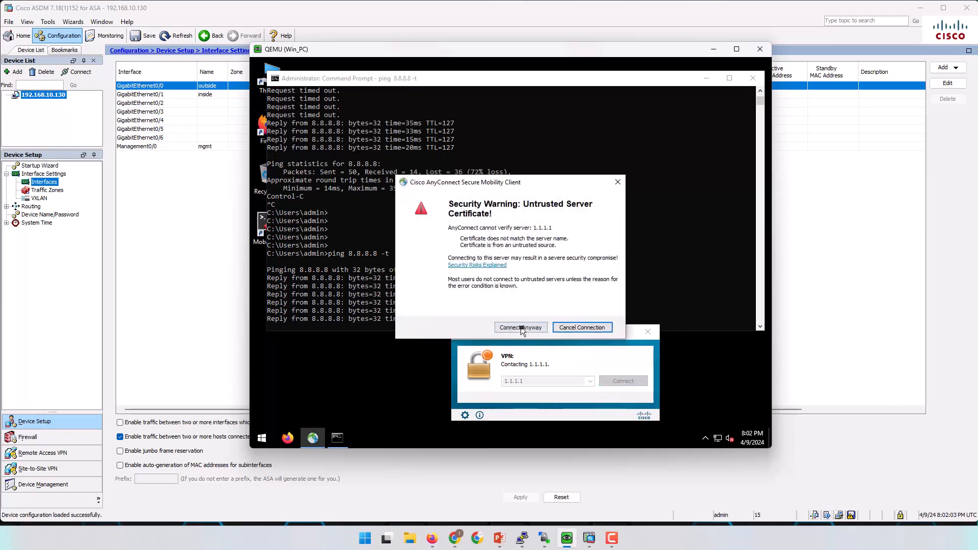
left_click(521, 327)
left_click_drag(398, 297, 679, 177)
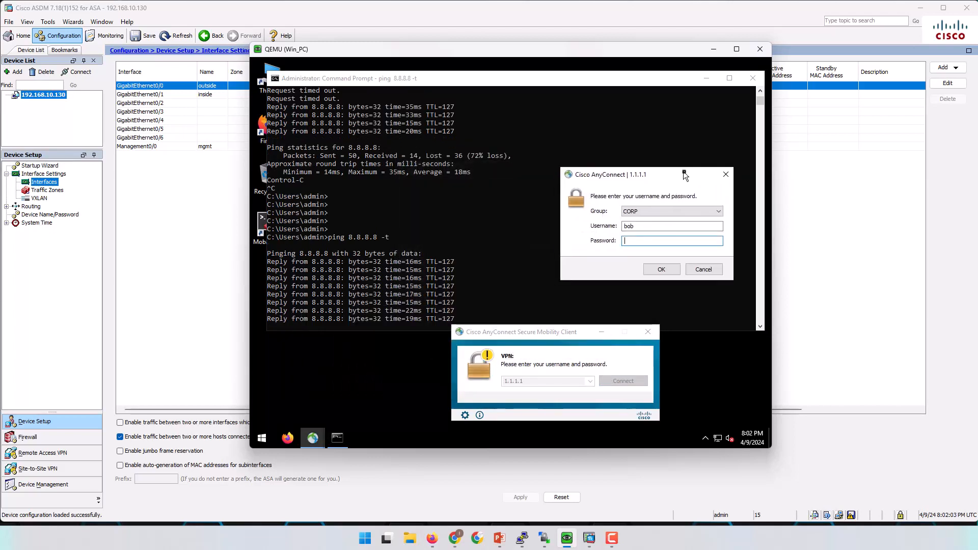
left_click(648, 241)
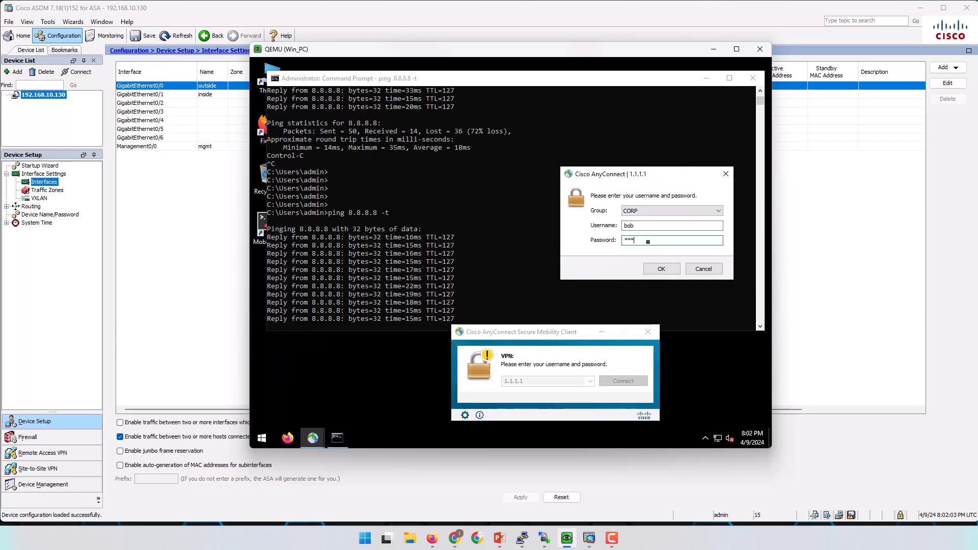
type("********")
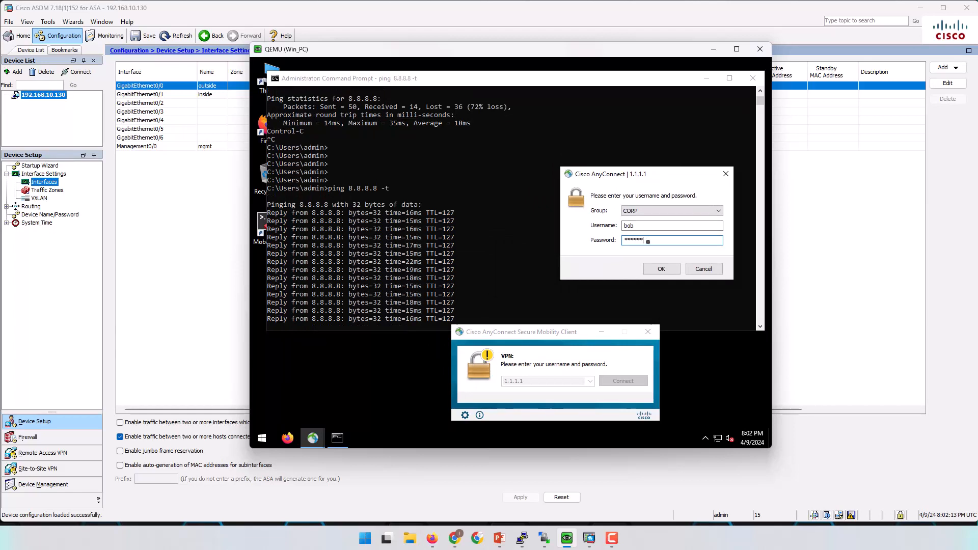
key("Return")
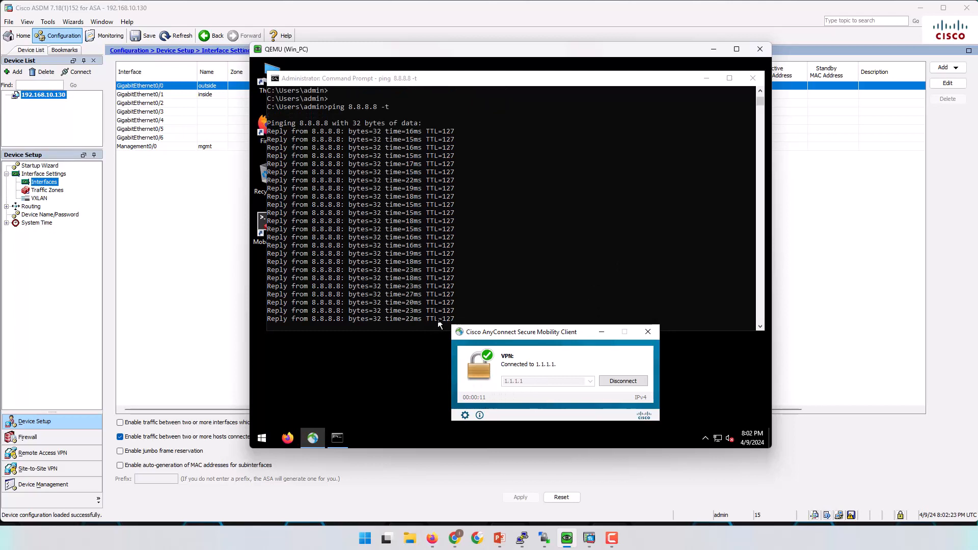
Restart the continuous ping 8.8.8.8 -t twice in Command Prompt, then return to ASDM.
left_click(505, 265)
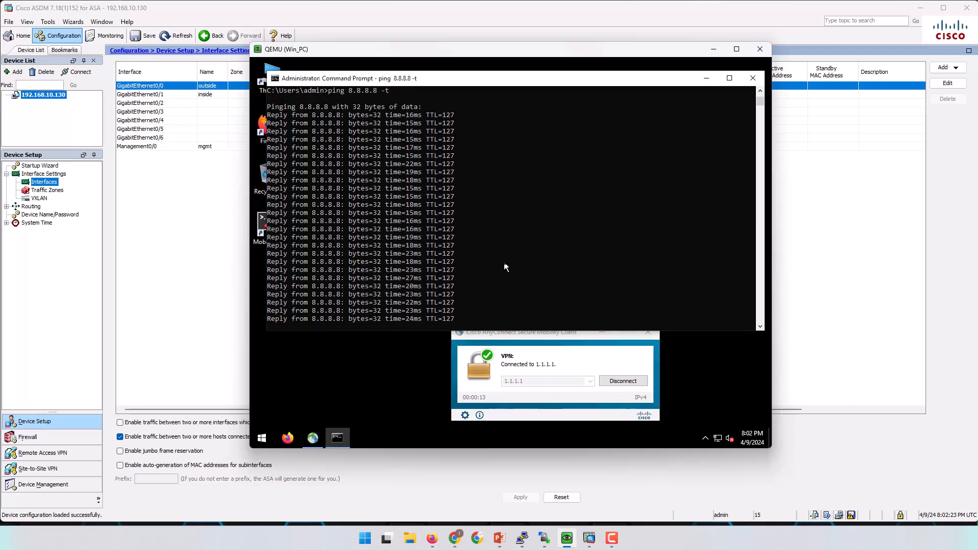
key("ctrl+c")
key("Up")
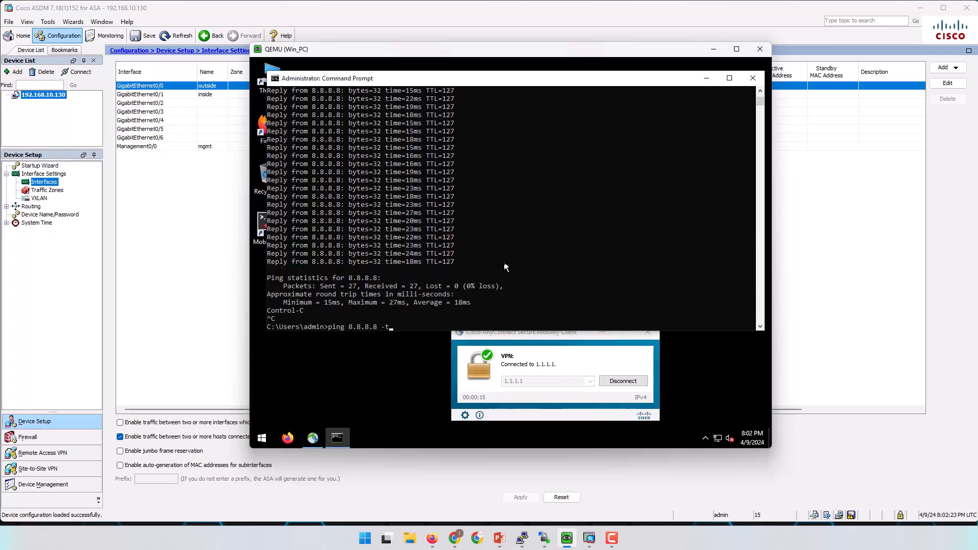
key("Return")
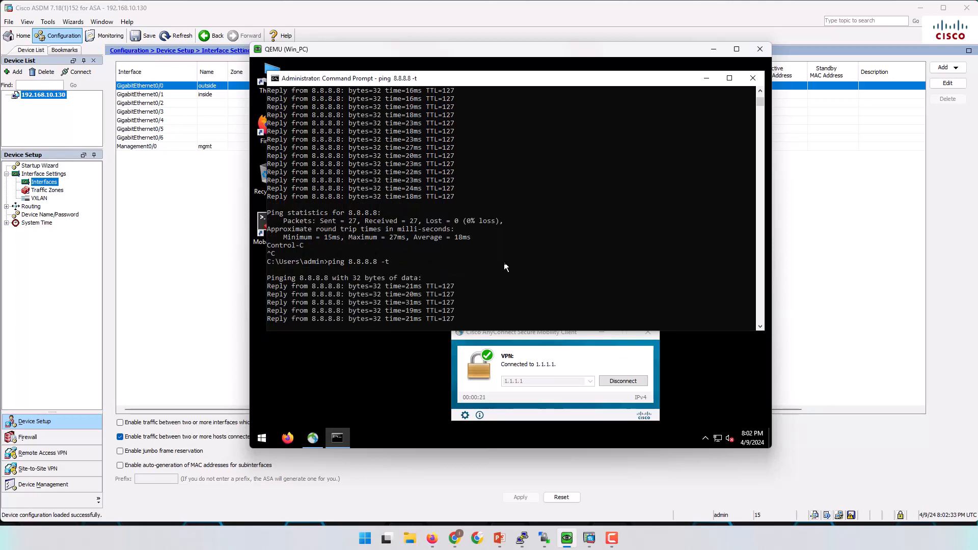
key("ctrl+c")
key("Up")
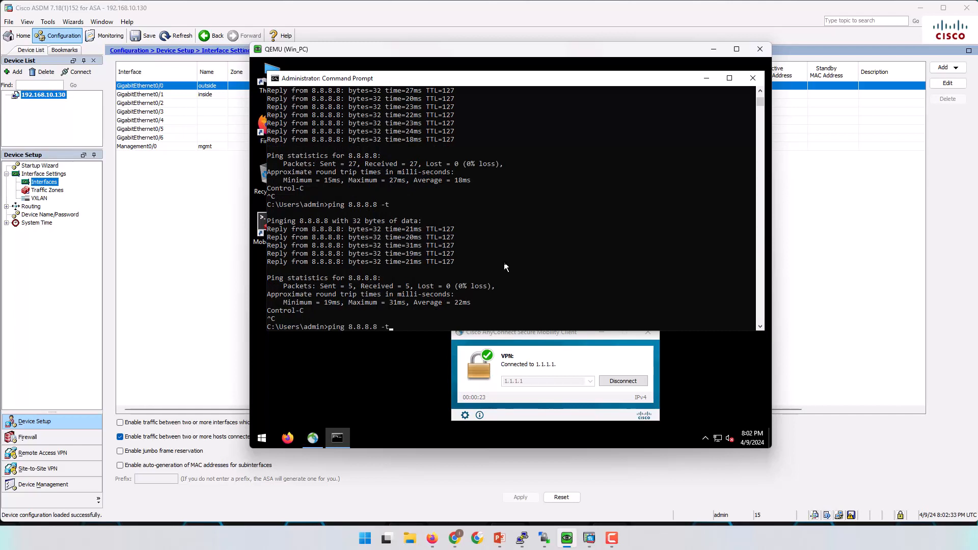
key("Return")
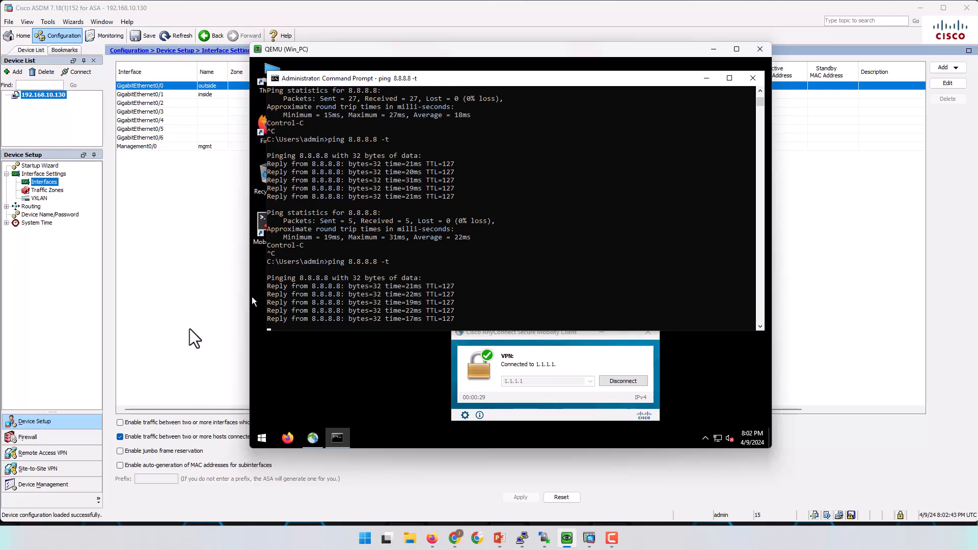
left_click(170, 331)
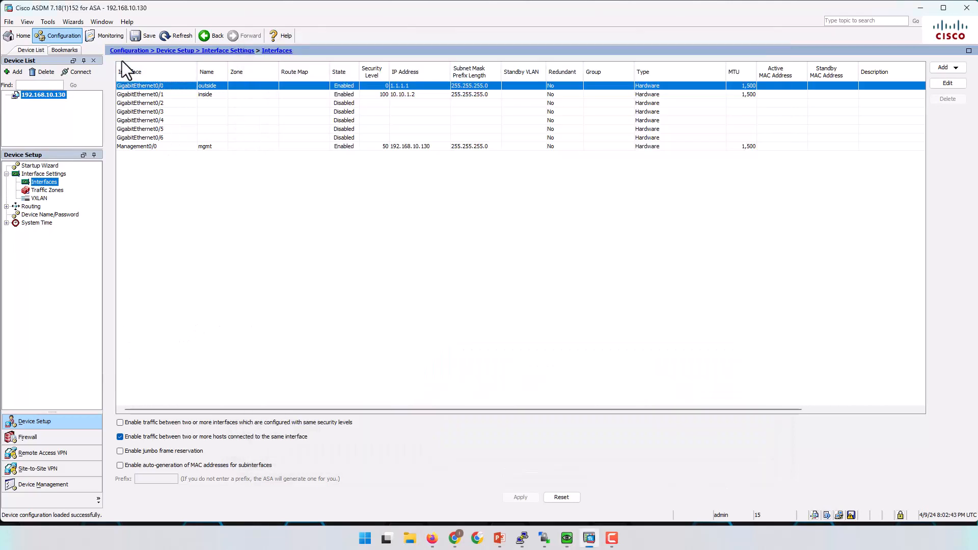
Open the Real-Time Log Viewer from Monitoring > Logging and reposition its window.
left_click(105, 36)
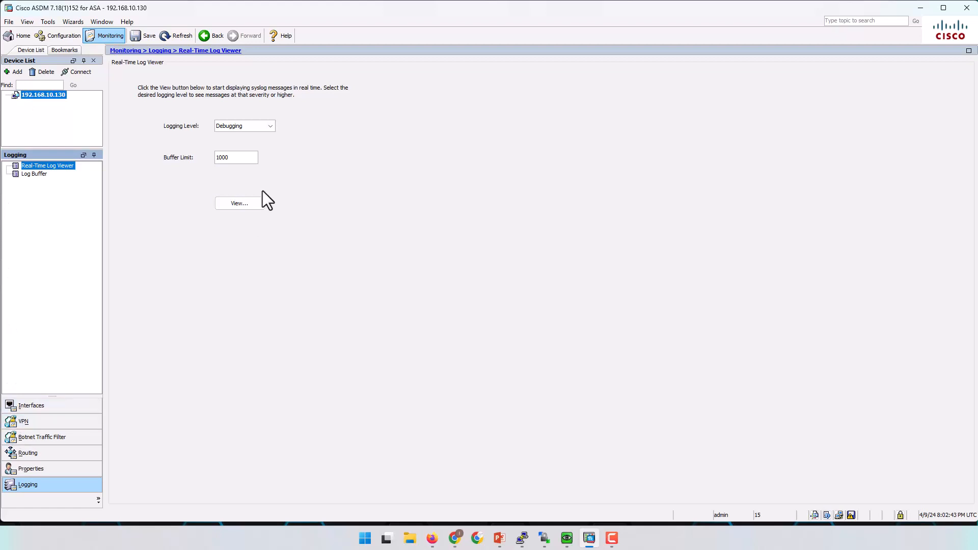
left_click(237, 199)
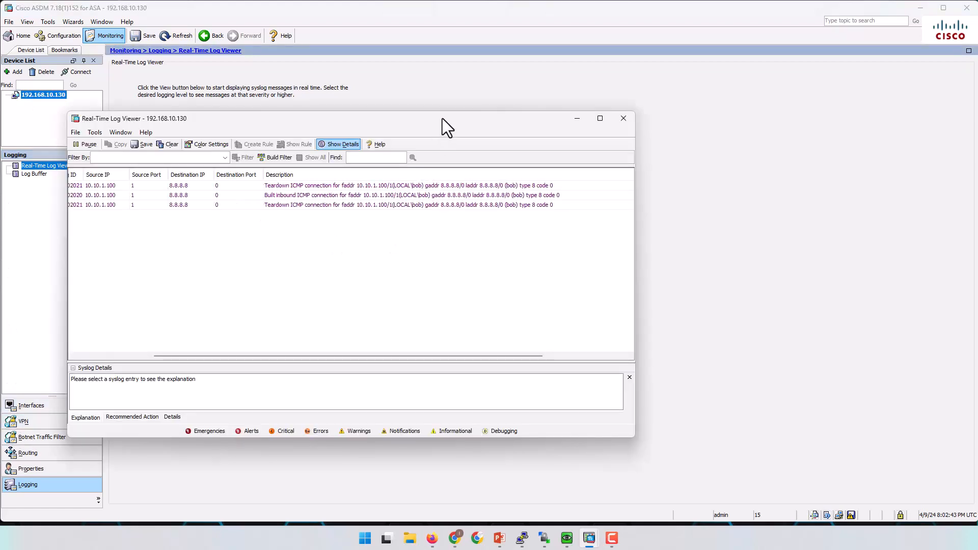
left_click_drag(493, 124, 658, 108)
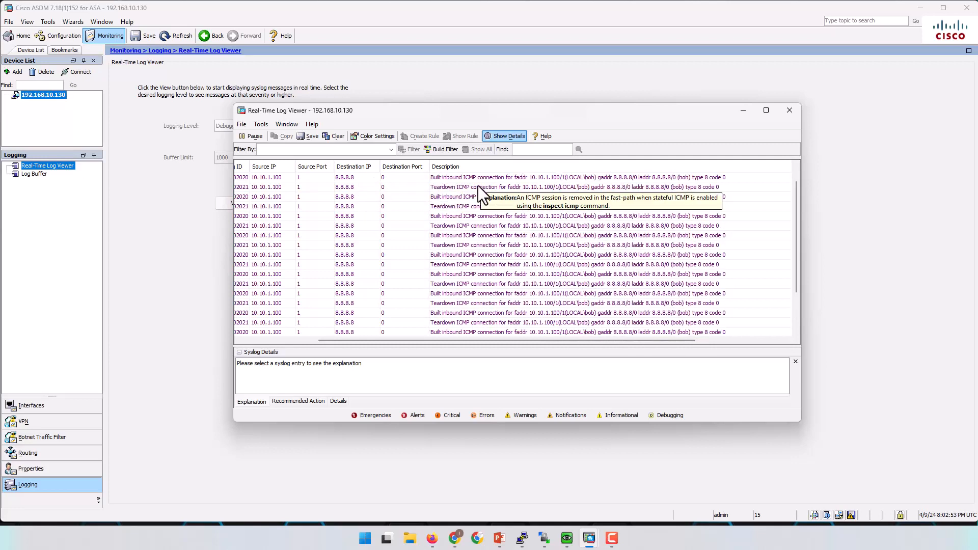
Pause the log and inspect the Built inbound ICMP entries from 10.10.1.100 to 8.8.8.8.
left_click(452, 193)
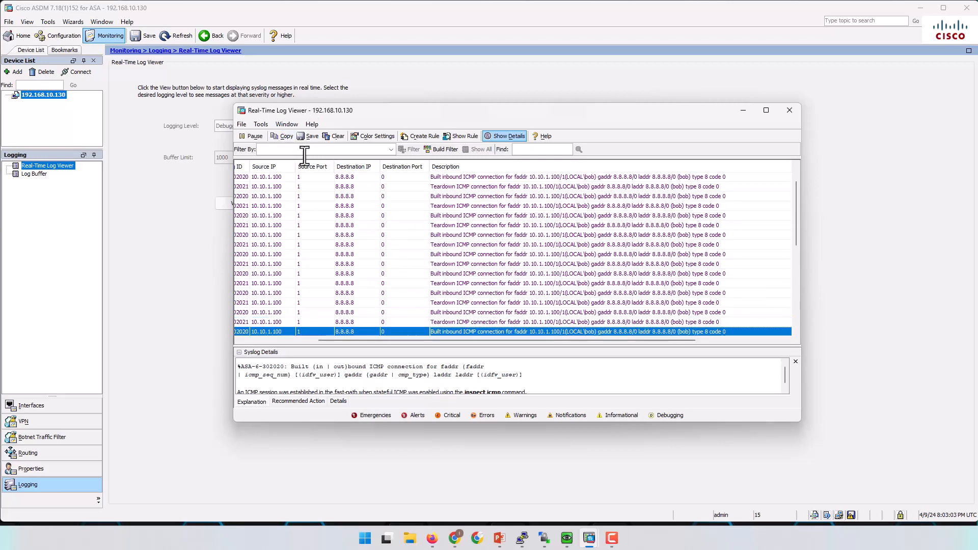
left_click(254, 136)
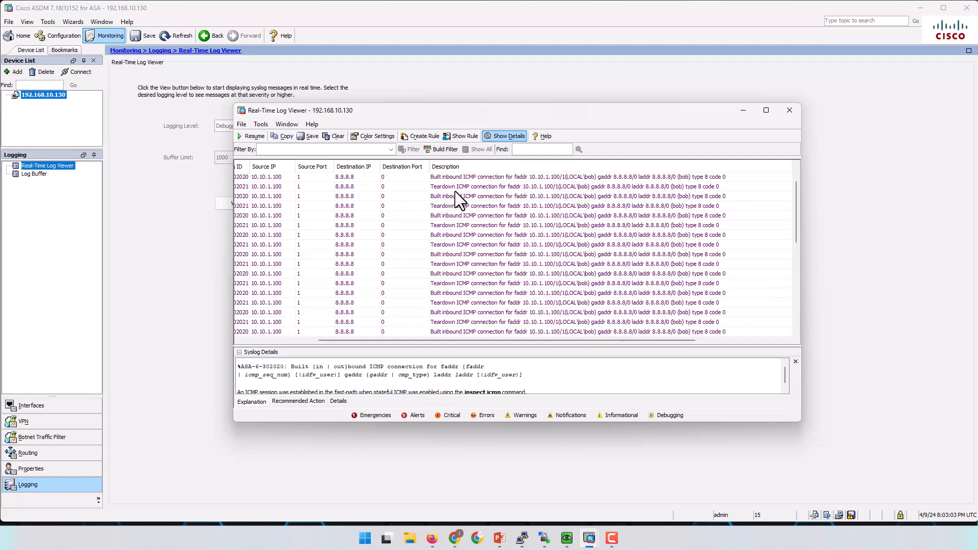
left_click(453, 178)
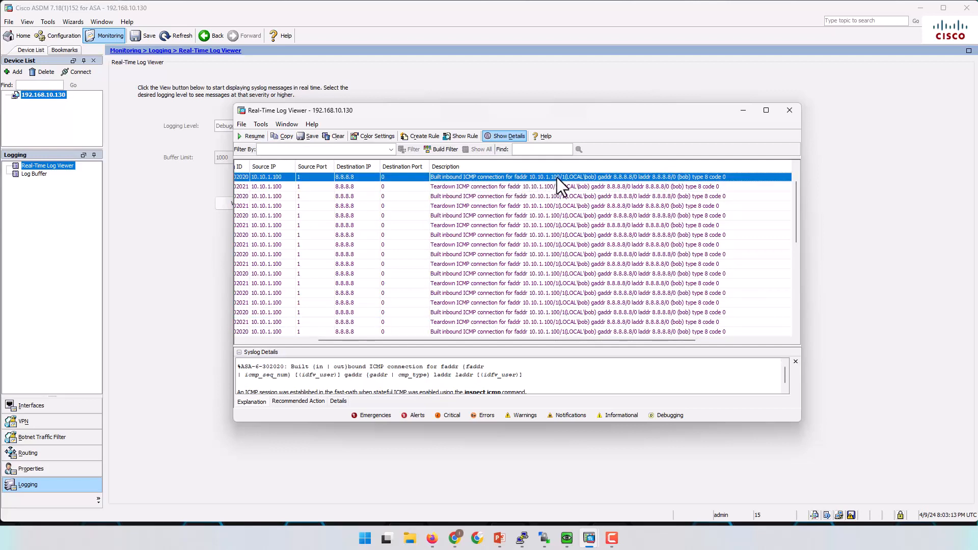
mouse_move(552, 178)
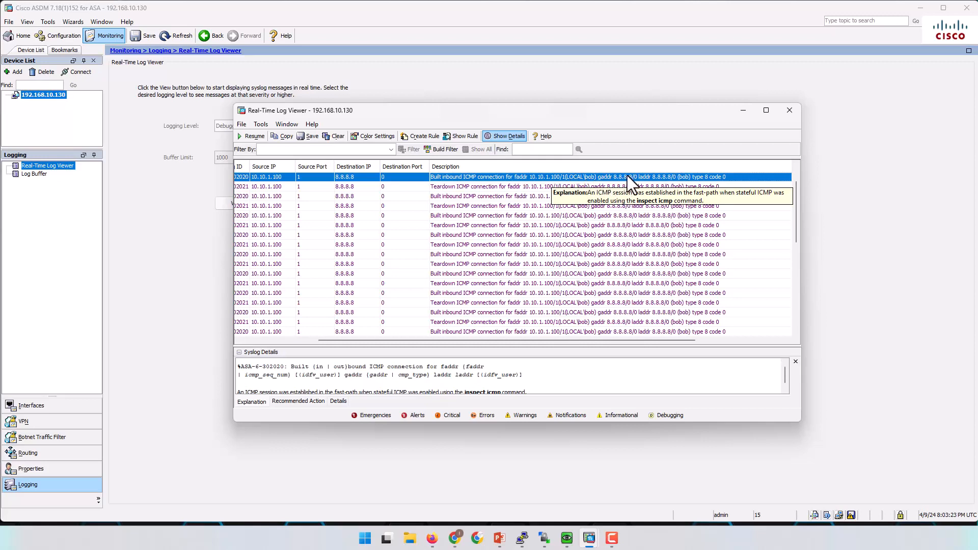
Minimize the main ASDM window and close the Real-Time Log Viewer.
left_click(922, 8)
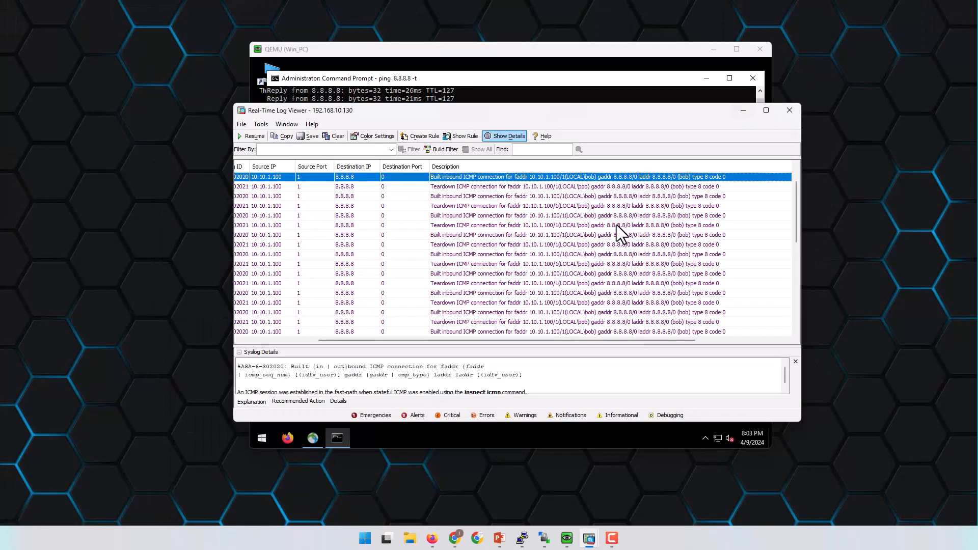
left_click(789, 110)
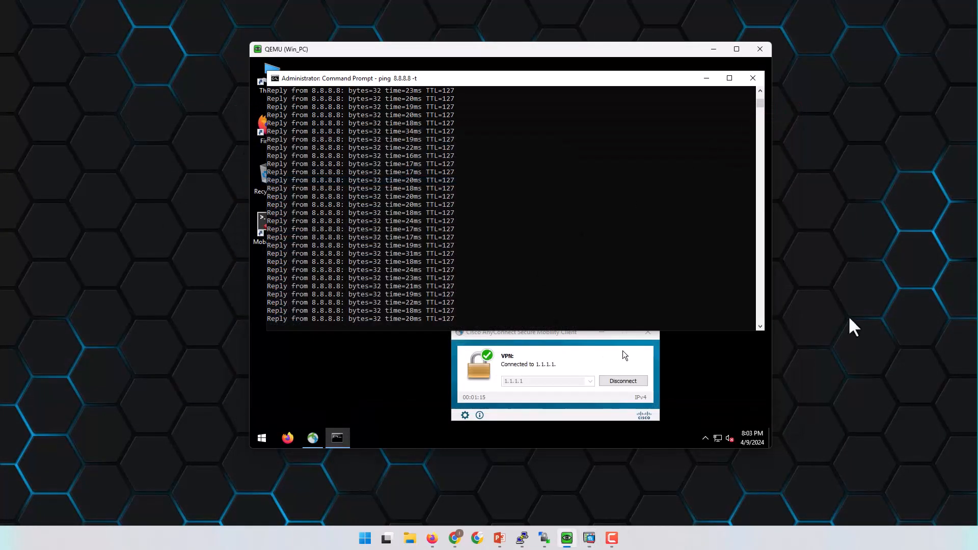